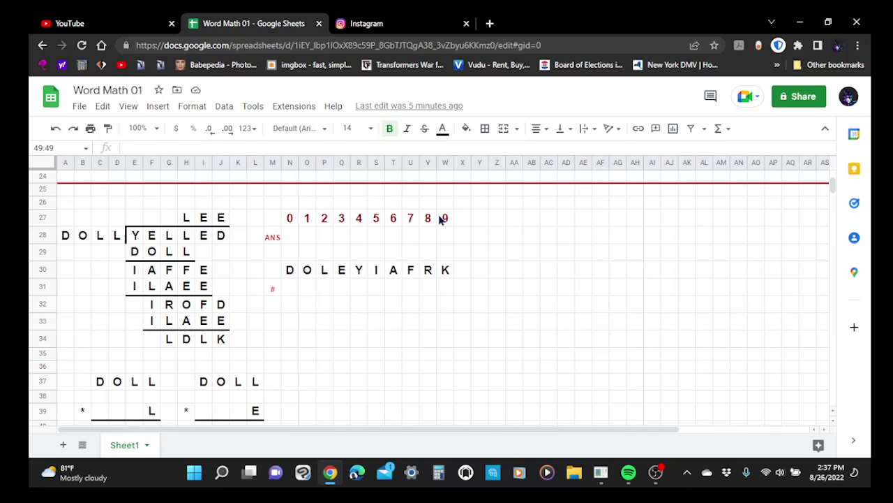
# Set the sheet zoom to 90% to fit more of the TOKENS division on screen
pyautogui.scroll(-1, 440, 219)
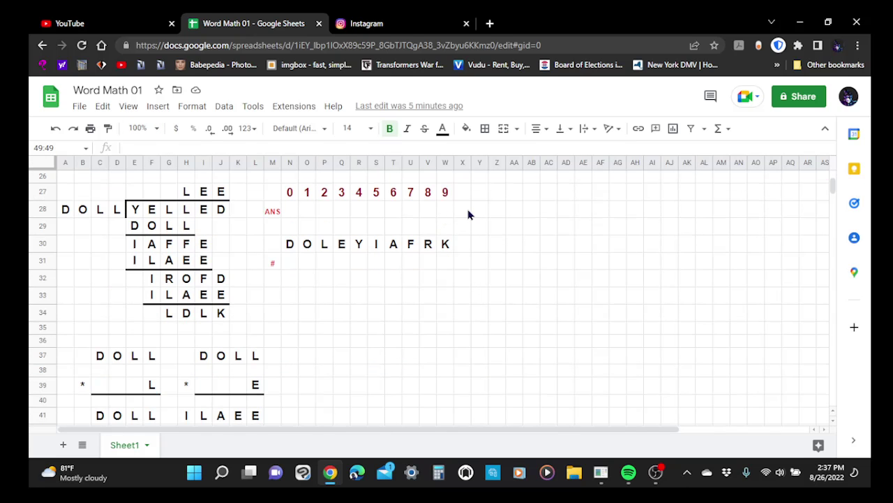
pyautogui.scroll(-1, 468, 214)
pyautogui.scroll(12, 472, 213)
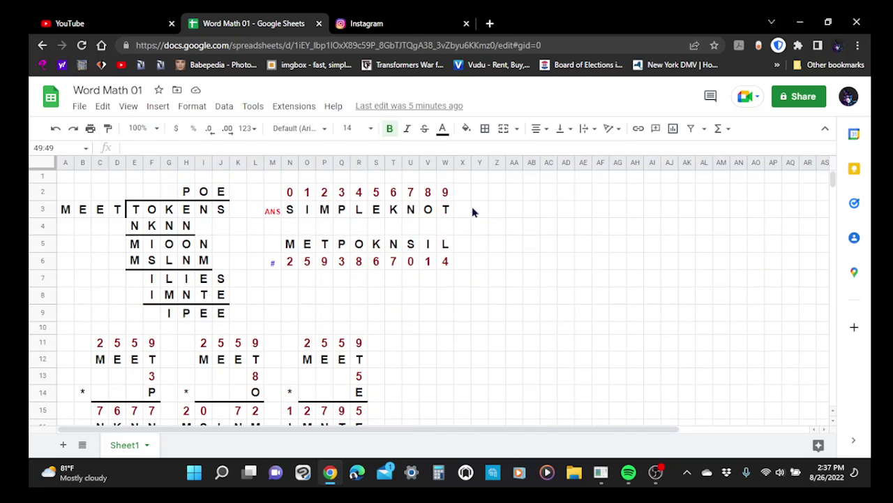
pyautogui.scroll(-1, 528, 211)
pyautogui.scroll(1, 527, 211)
pyautogui.click(157, 137)
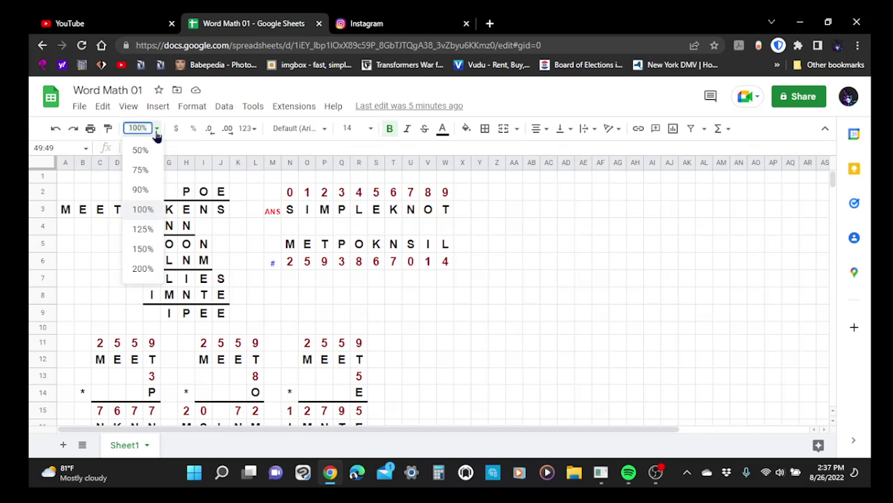
pyautogui.click(143, 189)
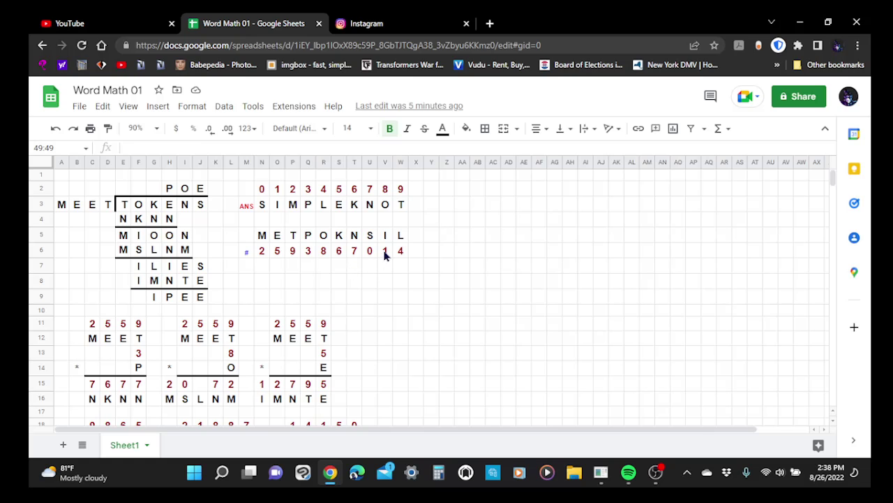
pyautogui.scroll(-2, 384, 256)
pyautogui.scroll(-2, 384, 256)
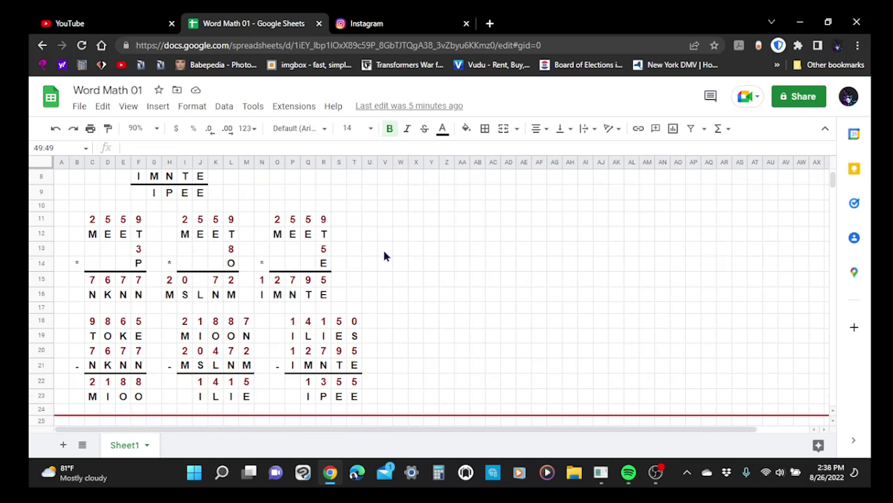
pyautogui.scroll(1, 384, 256)
pyautogui.scroll(3, 384, 256)
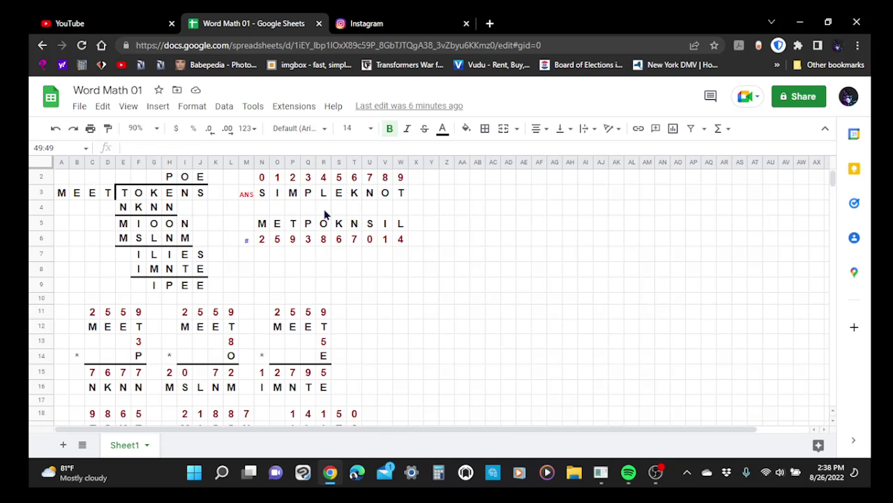
pyautogui.scroll(-5, 326, 212)
pyautogui.scroll(-6, 326, 212)
pyautogui.scroll(-1, 325, 211)
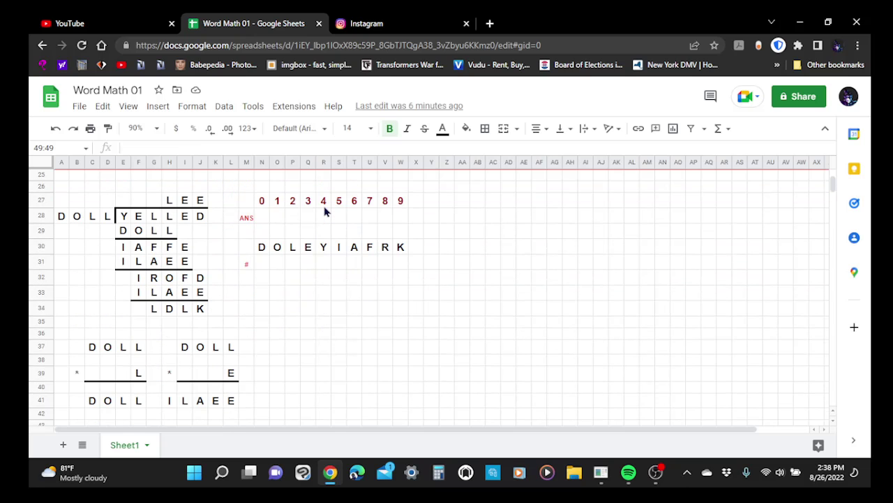
pyautogui.scroll(-1, 326, 212)
pyautogui.scroll(1, 326, 212)
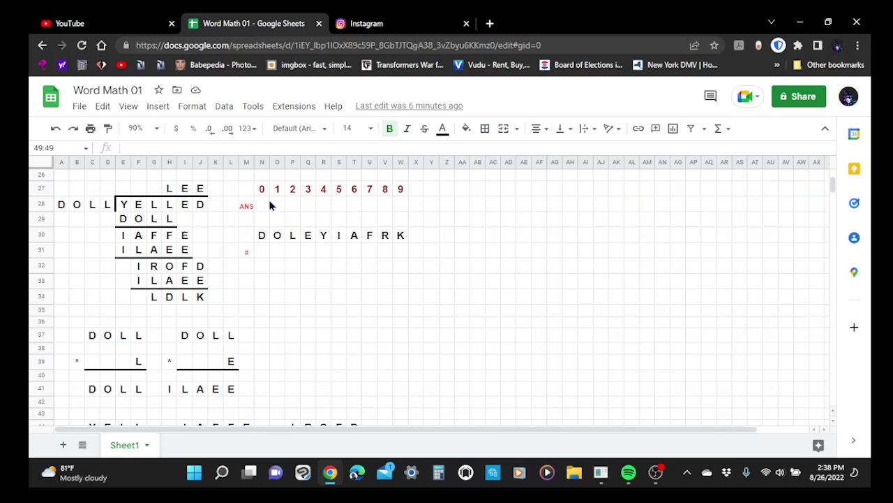
# Zoom the sheet out to 75% and look over the DOLL into YELLED division
pyautogui.click(154, 129)
pyautogui.click(143, 171)
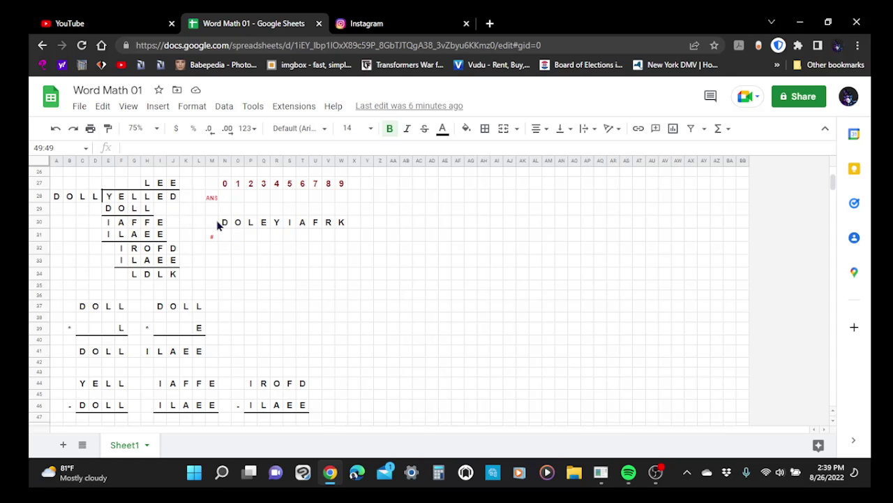
pyautogui.scroll(1, 275, 238)
pyautogui.scroll(3, 275, 238)
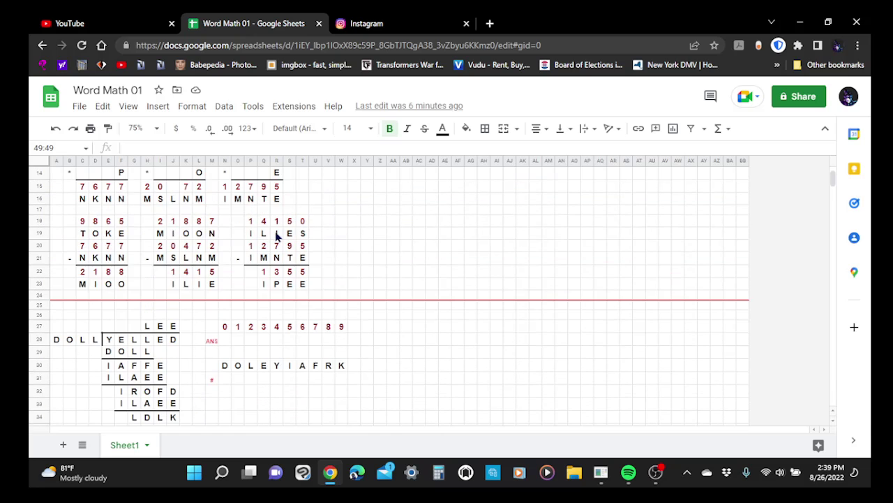
pyautogui.scroll(-3, 275, 237)
pyautogui.scroll(-1, 275, 237)
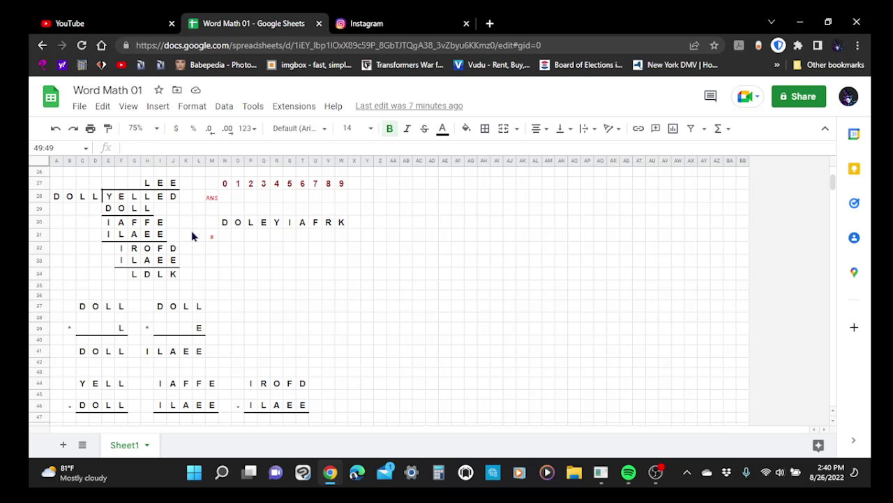
# Scroll through the YELLED working rows to review the DOLL and ILAEE products
pyautogui.scroll(-1, 193, 236)
pyautogui.scroll(1, 193, 238)
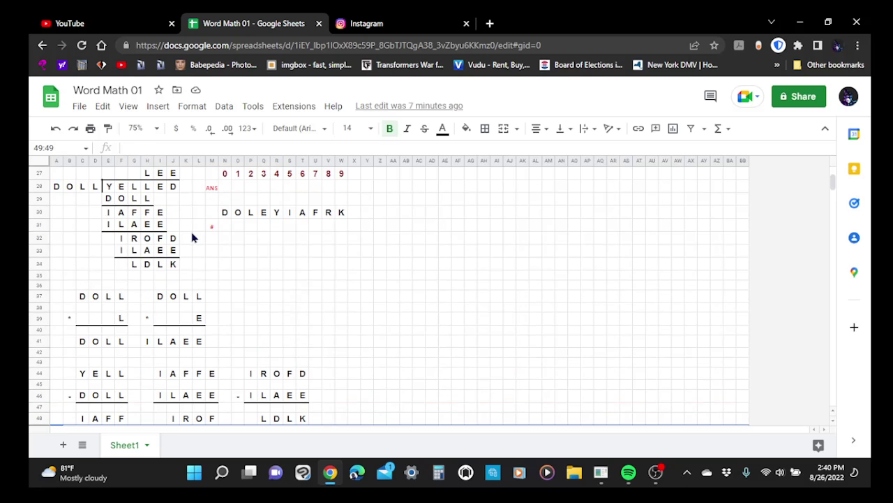
pyautogui.scroll(-1, 193, 241)
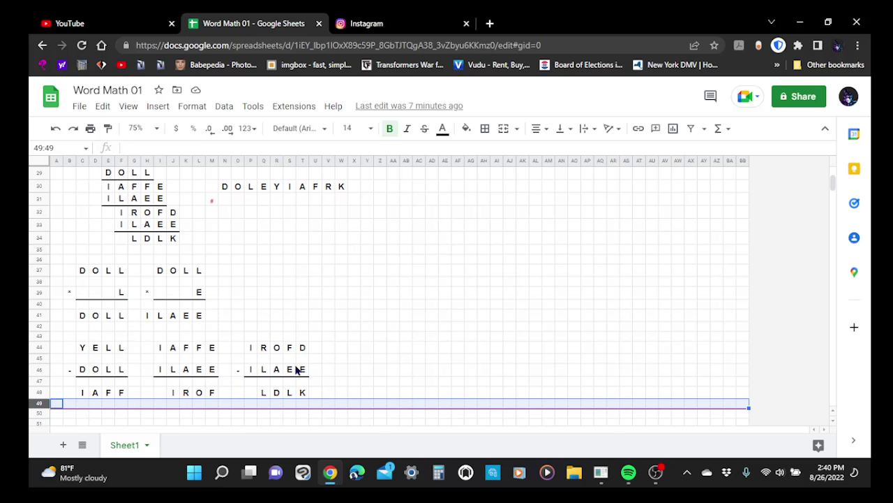
pyautogui.scroll(-1, 300, 367)
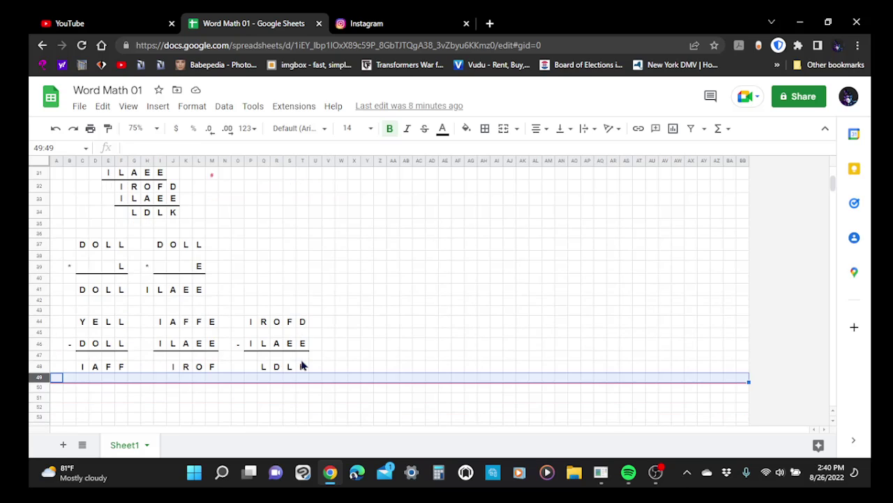
pyautogui.scroll(1, 315, 351)
pyautogui.scroll(2, 315, 350)
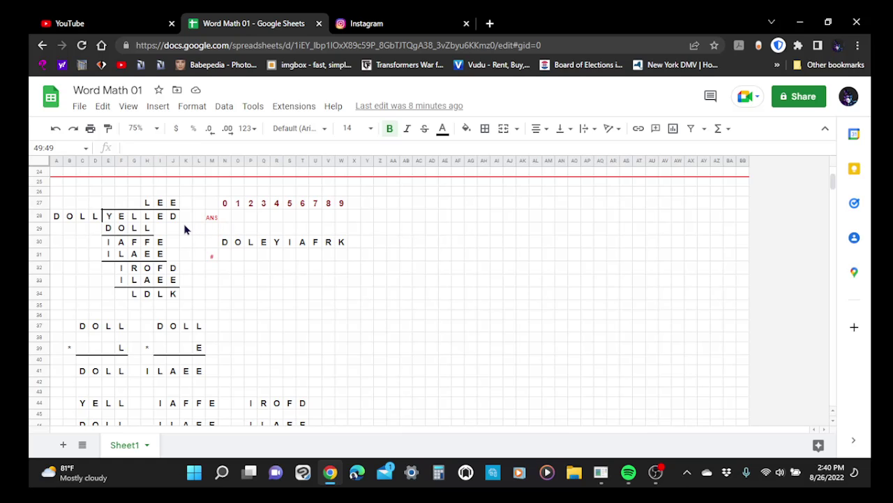
pyautogui.scroll(-1, 182, 230)
pyautogui.scroll(1, 183, 225)
# Change the zoom to 100%, then 125%, and scroll over the enlarged YELLED puzzle
pyautogui.click(156, 129)
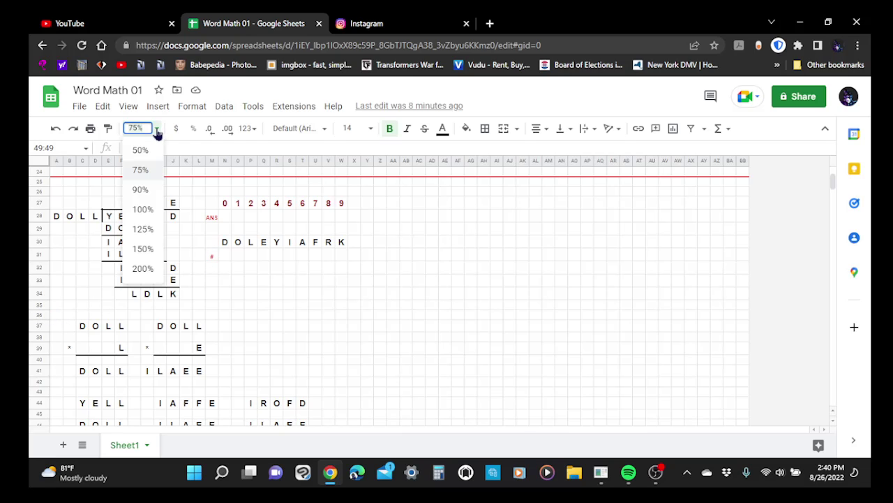
pyautogui.click(143, 209)
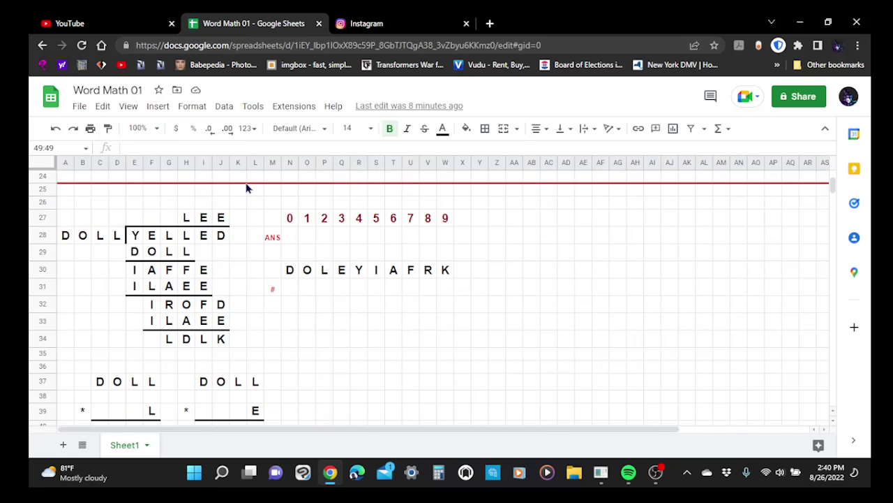
pyautogui.click(157, 128)
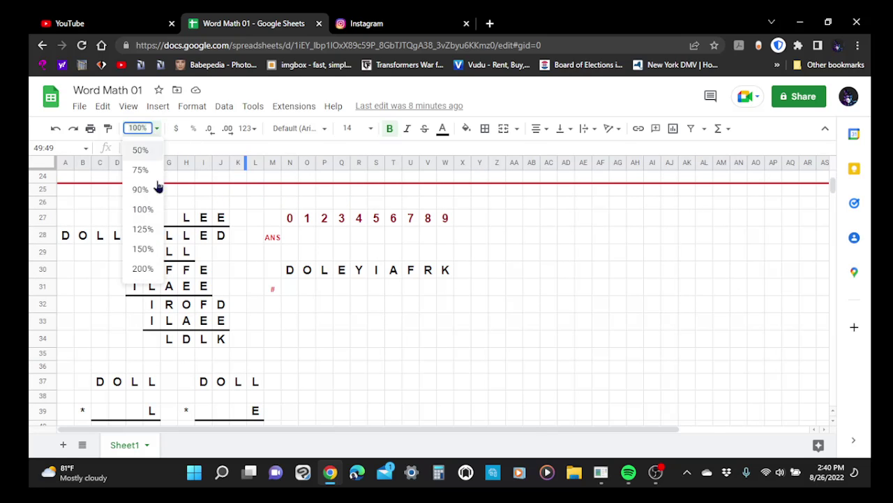
pyautogui.click(144, 229)
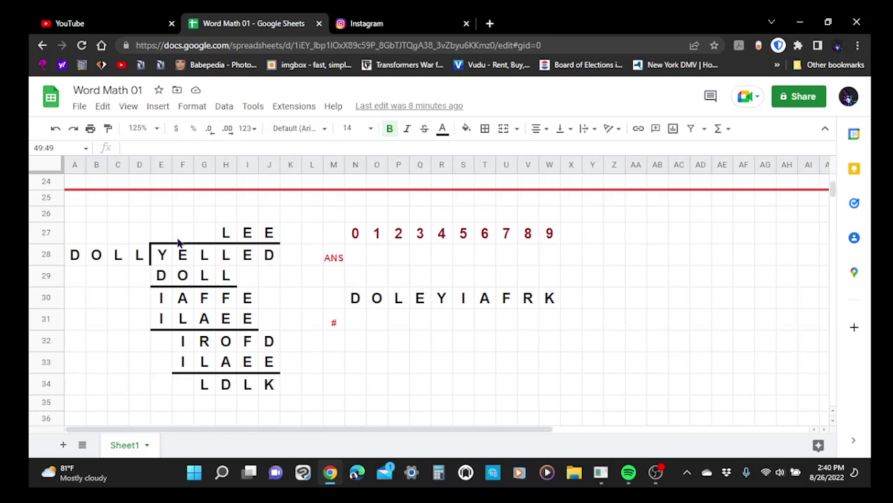
pyautogui.scroll(-1, 284, 226)
pyautogui.scroll(1, 284, 211)
pyautogui.scroll(-8, 284, 212)
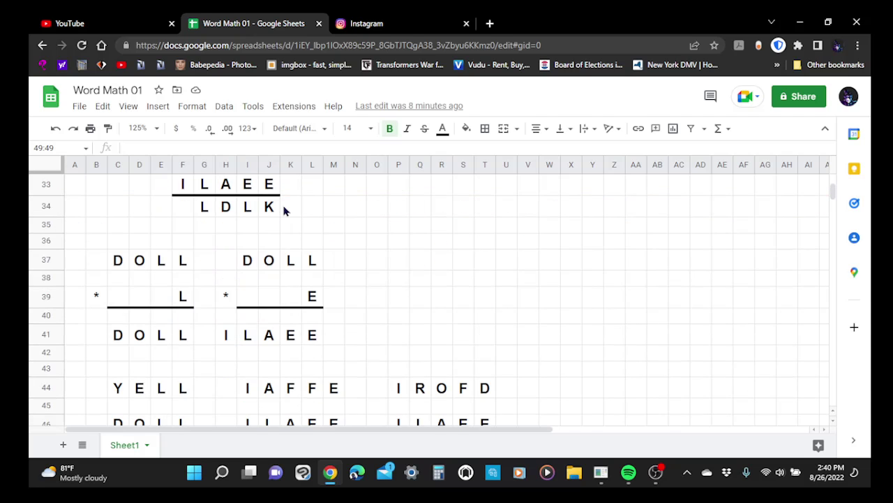
pyautogui.scroll(4, 284, 212)
pyautogui.scroll(2, 284, 211)
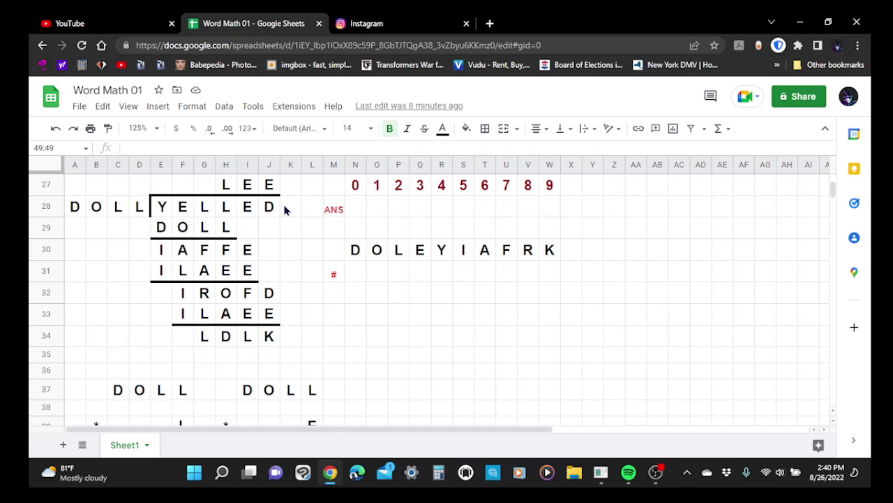
pyautogui.scroll(-2, 284, 209)
pyautogui.scroll(-1, 274, 231)
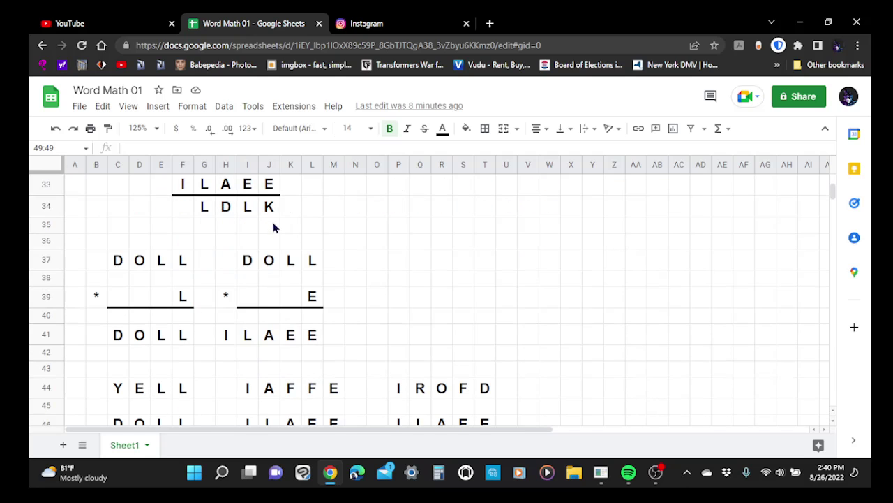
# Colour the text of rows 36 and 38 dark red and row 40 red berry
pyautogui.click(46, 240)
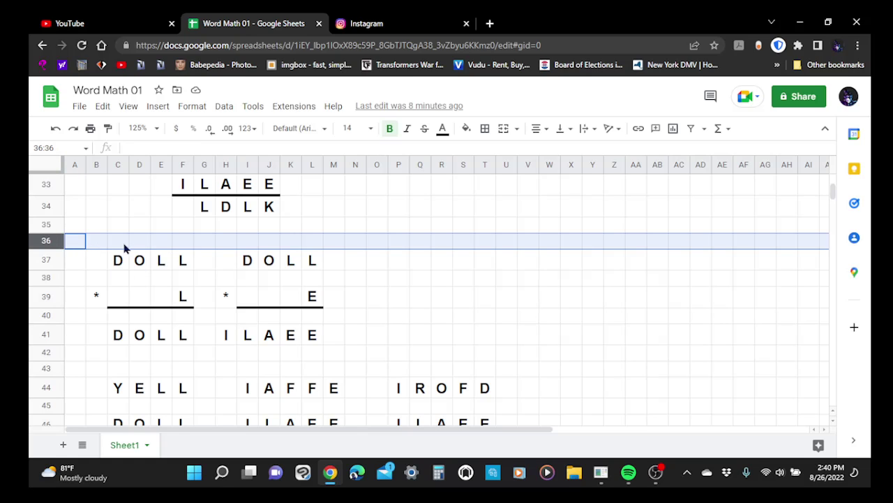
pyautogui.click(446, 134)
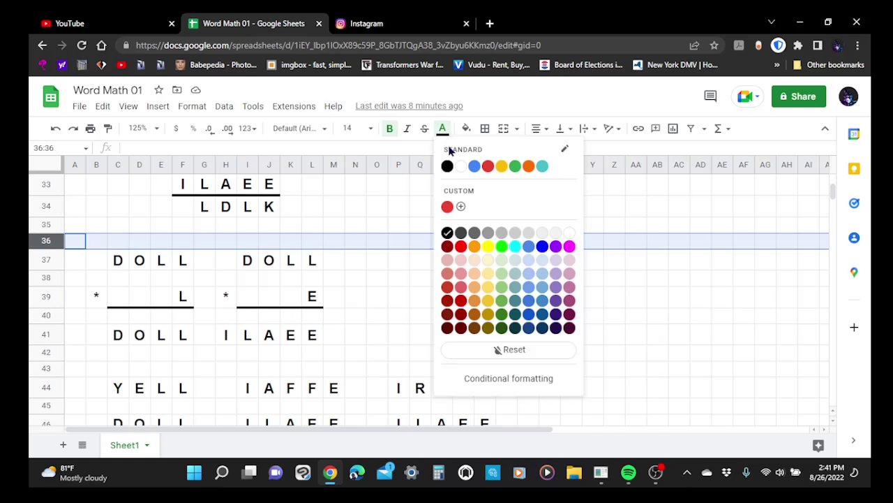
pyautogui.click(448, 249)
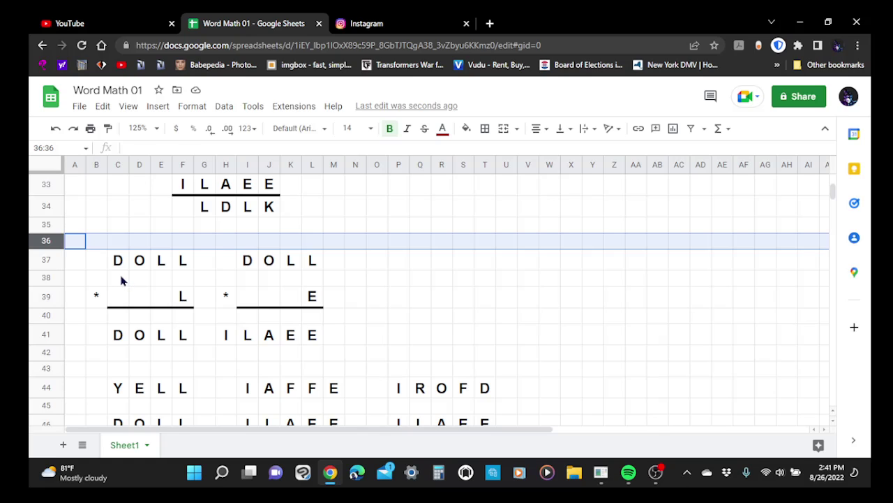
pyautogui.click(43, 278)
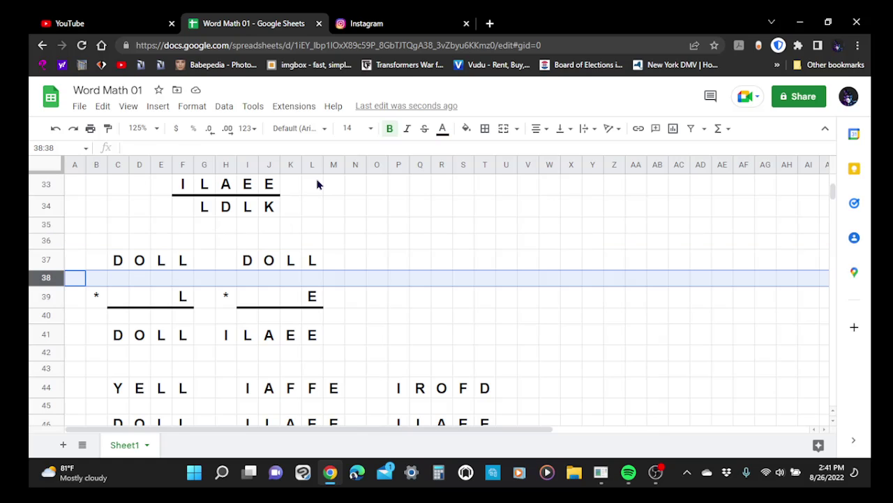
pyautogui.click(443, 129)
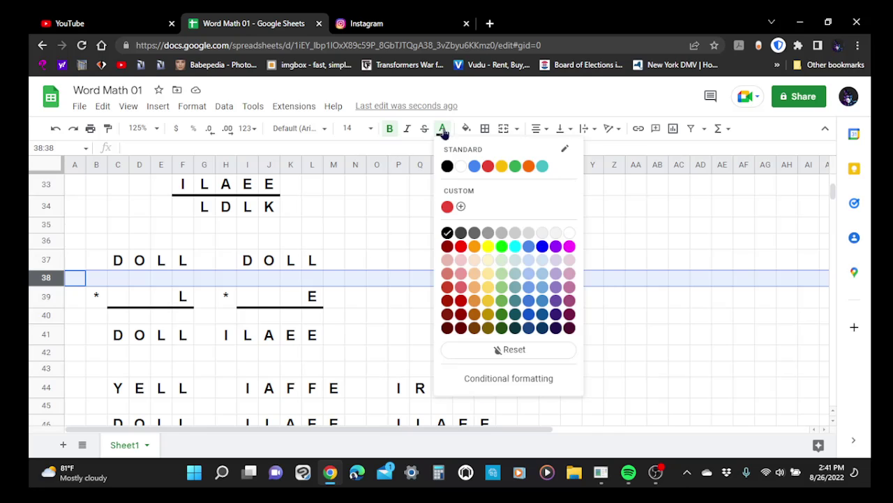
pyautogui.click(447, 249)
pyautogui.scroll(-1, 227, 277)
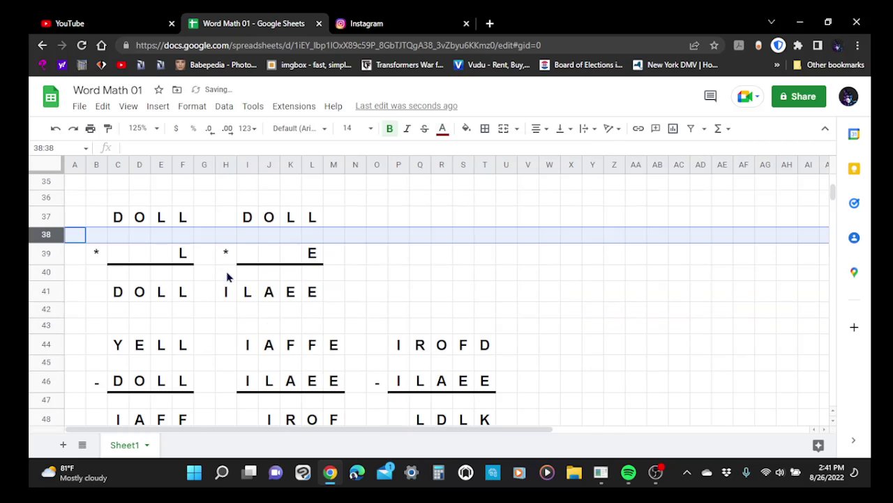
pyautogui.click(46, 272)
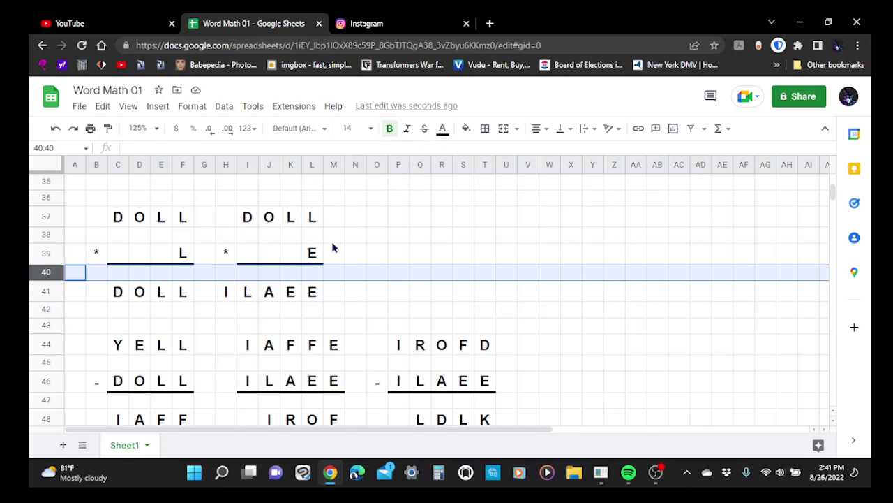
pyautogui.click(449, 132)
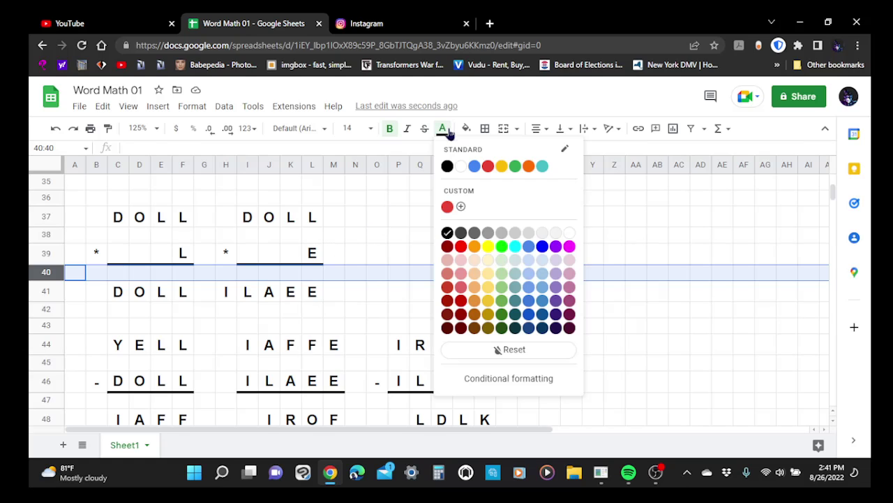
pyautogui.click(448, 253)
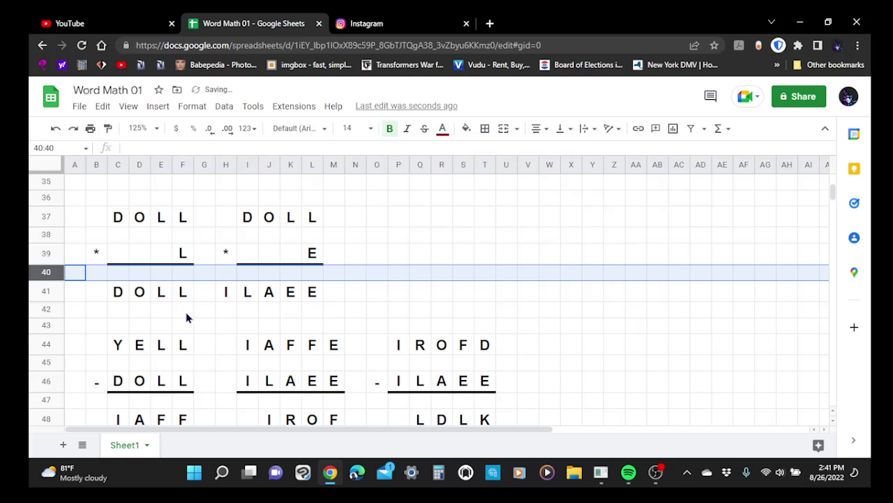
# Colour the text of rows 43, 45 and 47 dark red
pyautogui.scroll(-1, 185, 316)
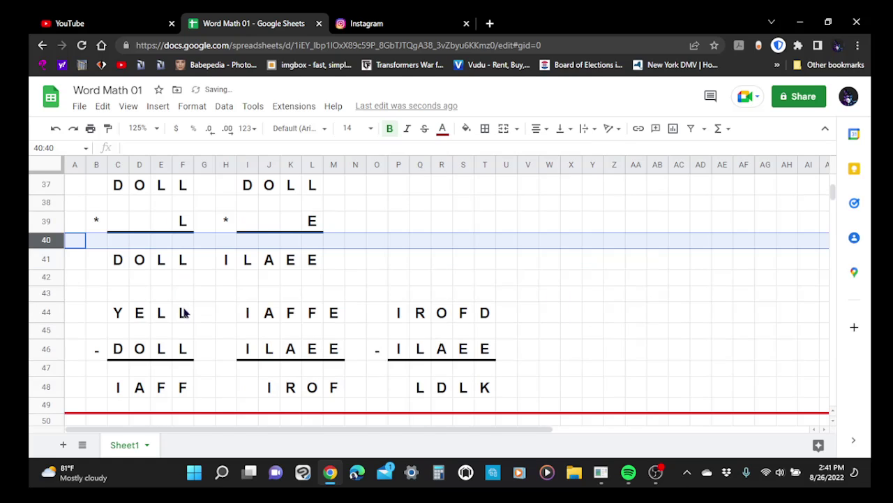
pyautogui.click(46, 293)
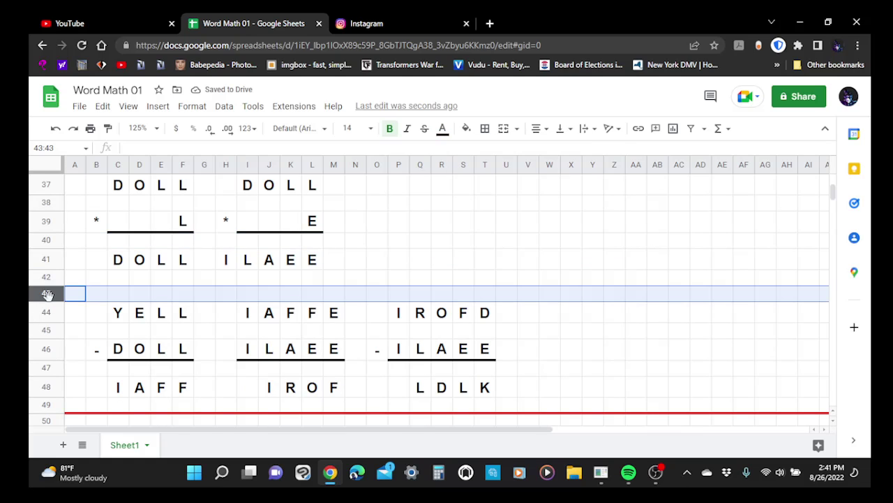
pyautogui.click(443, 132)
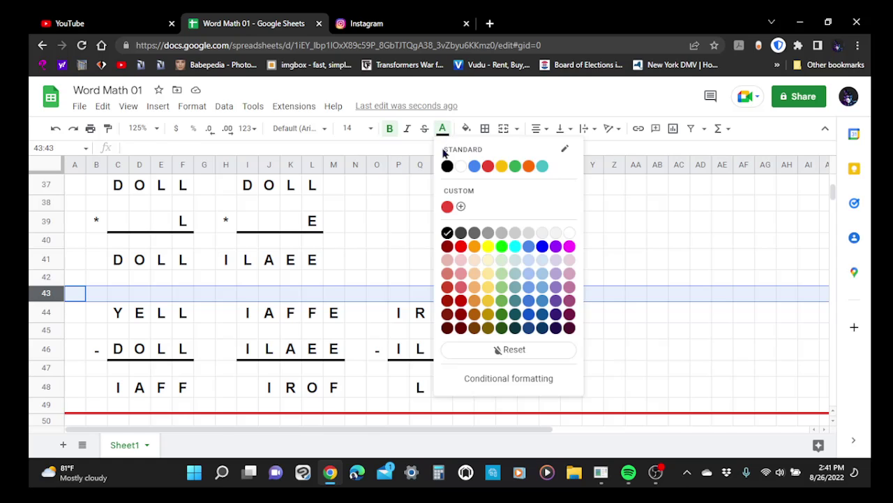
pyautogui.click(447, 247)
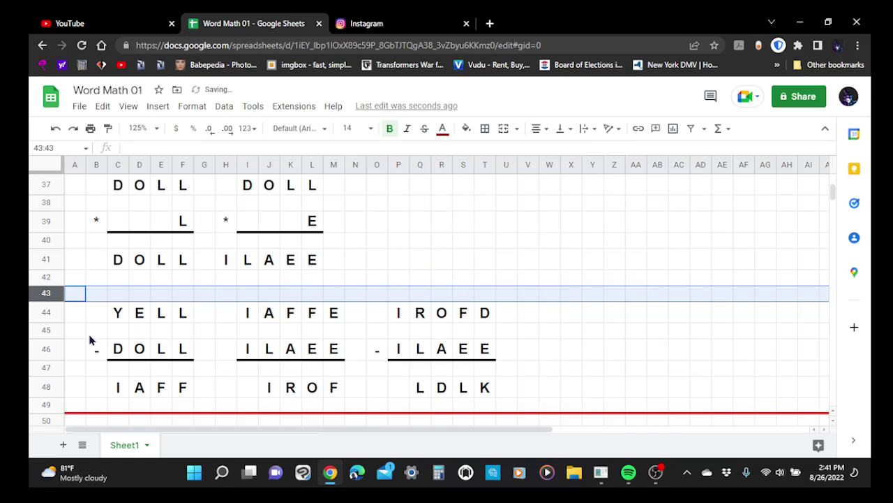
pyautogui.click(47, 329)
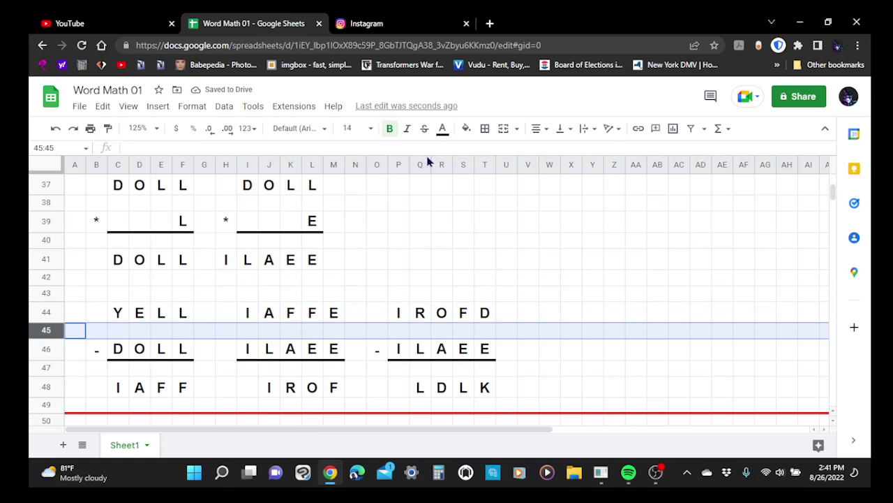
pyautogui.click(444, 134)
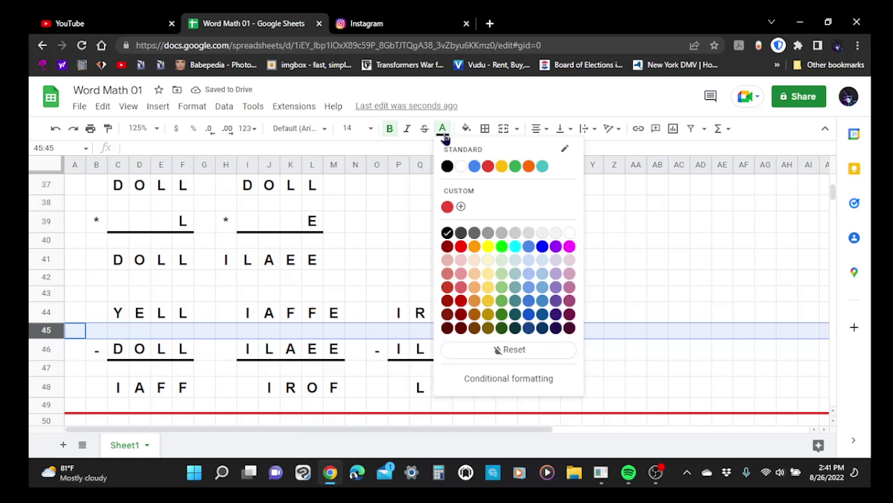
pyautogui.click(447, 247)
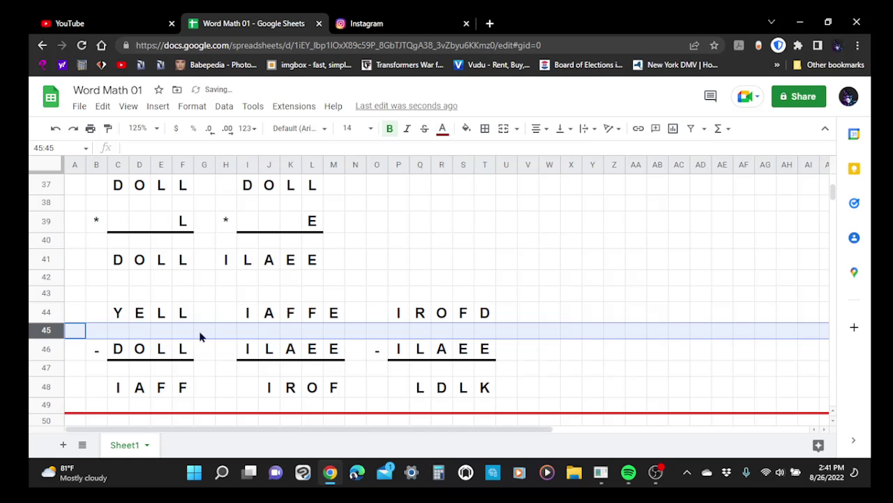
pyautogui.click(49, 369)
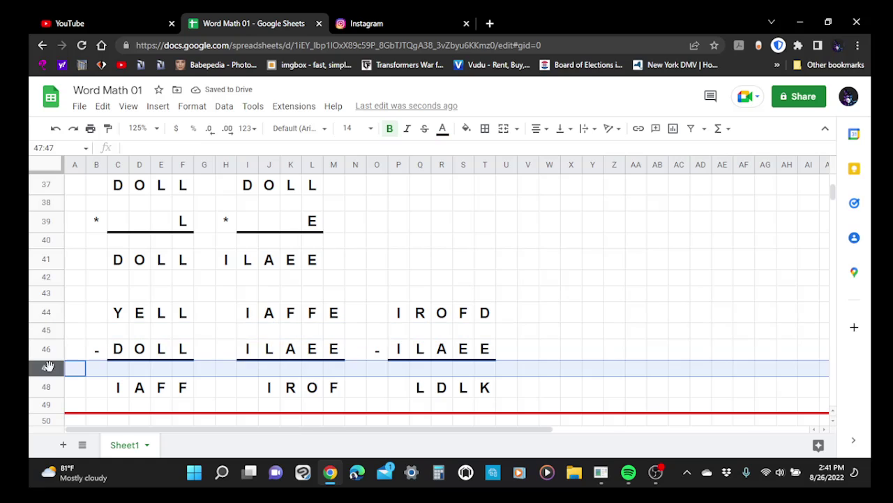
pyautogui.click(442, 130)
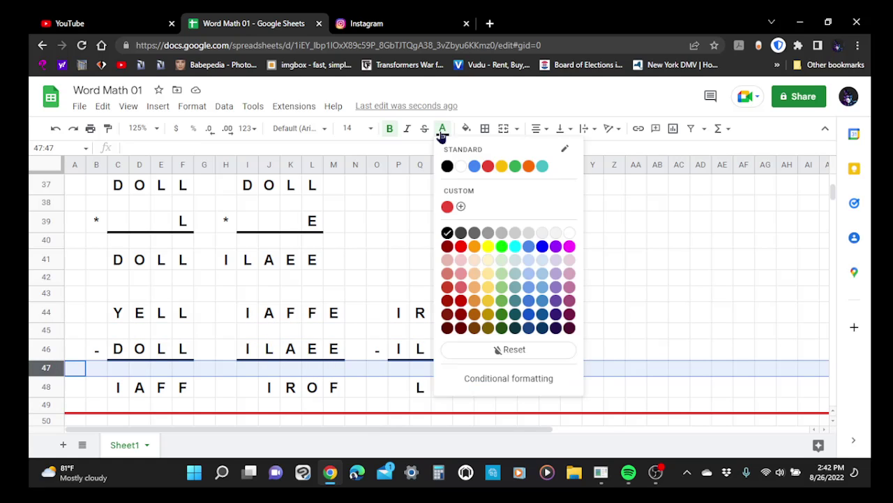
pyautogui.click(447, 248)
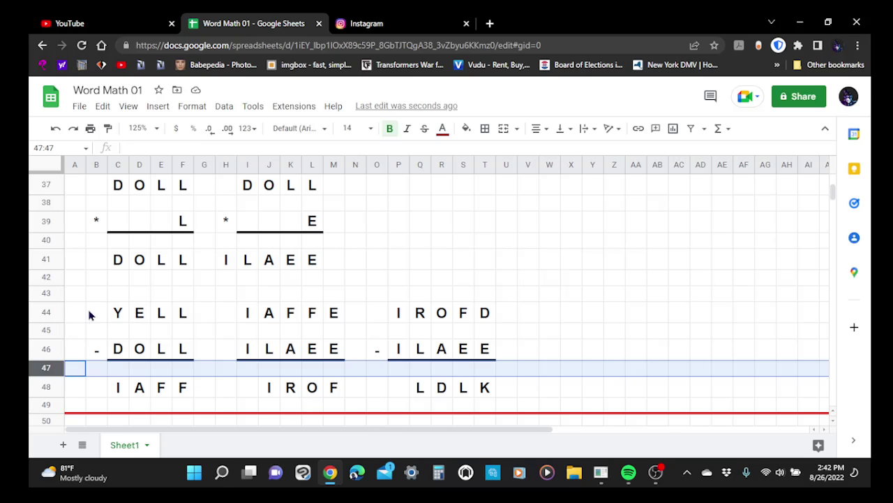
pyautogui.click(117, 297)
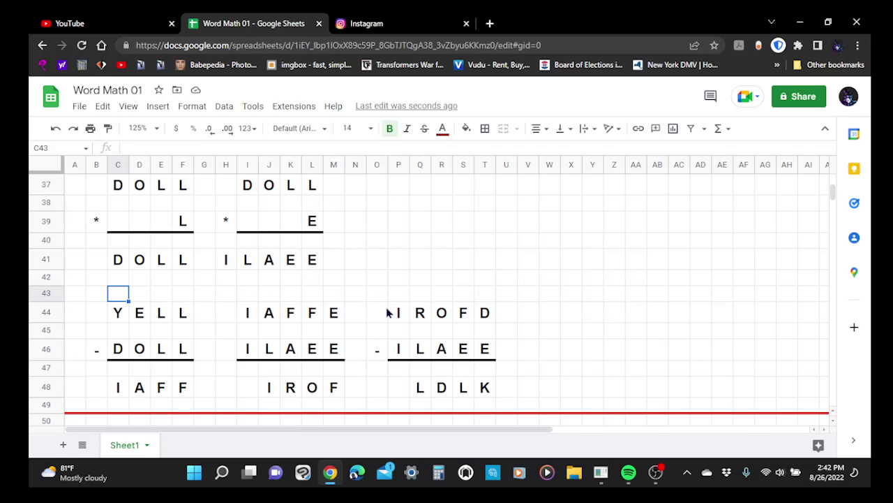
pyautogui.write('5')
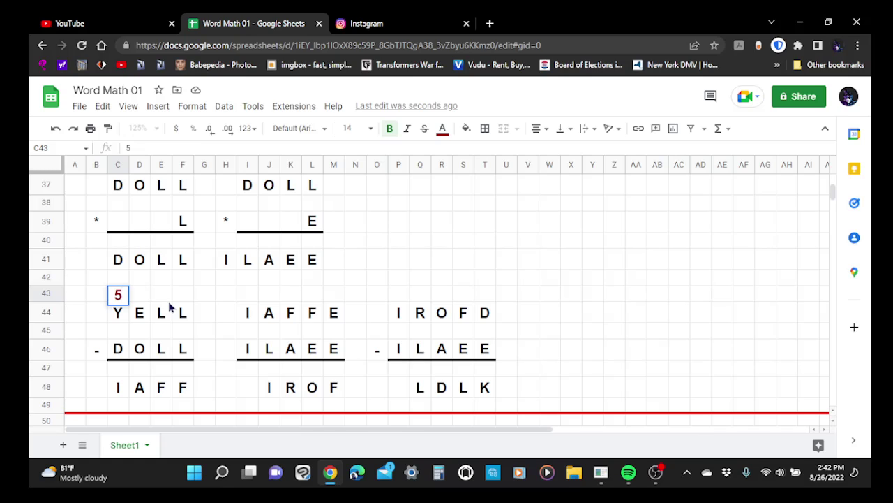
pyautogui.click(43, 294)
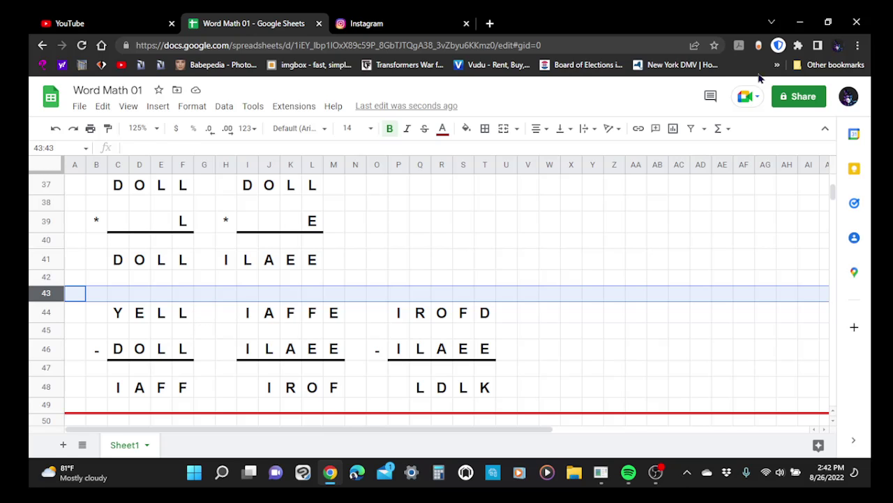
pyautogui.scroll(5, 508, 214)
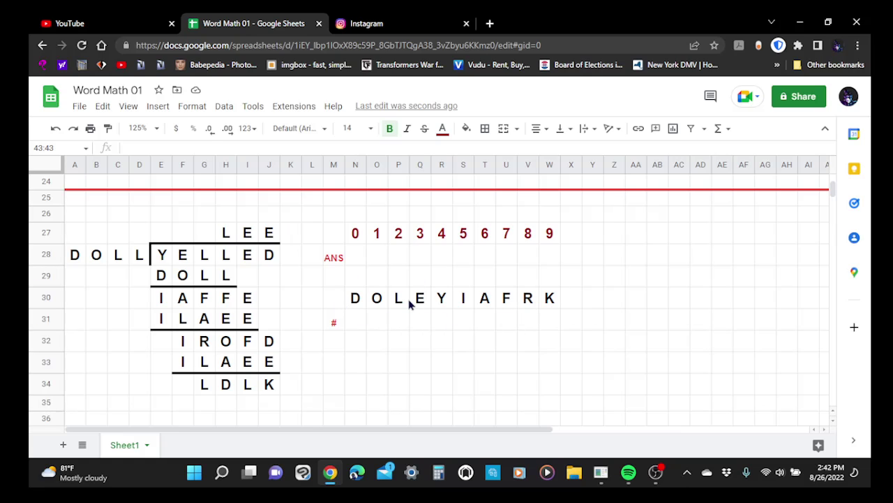
pyautogui.scroll(-2, 406, 297)
pyautogui.scroll(3, 405, 293)
pyautogui.scroll(-2, 406, 288)
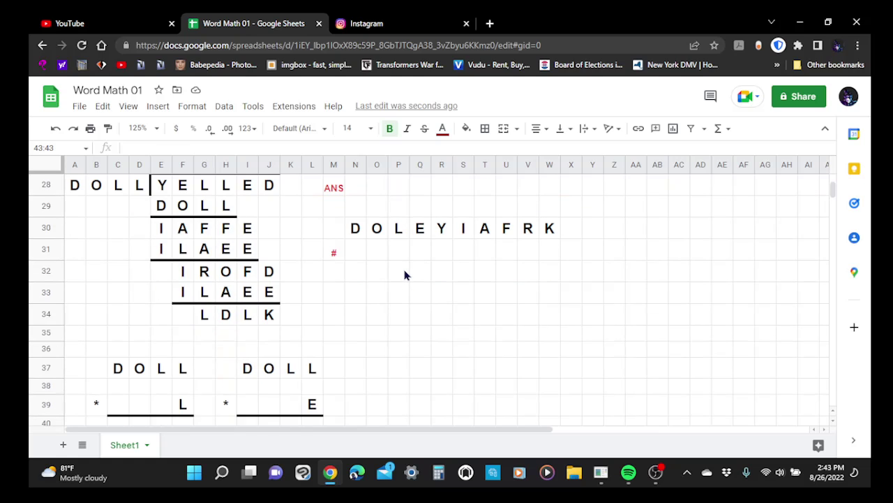
pyautogui.scroll(1, 406, 274)
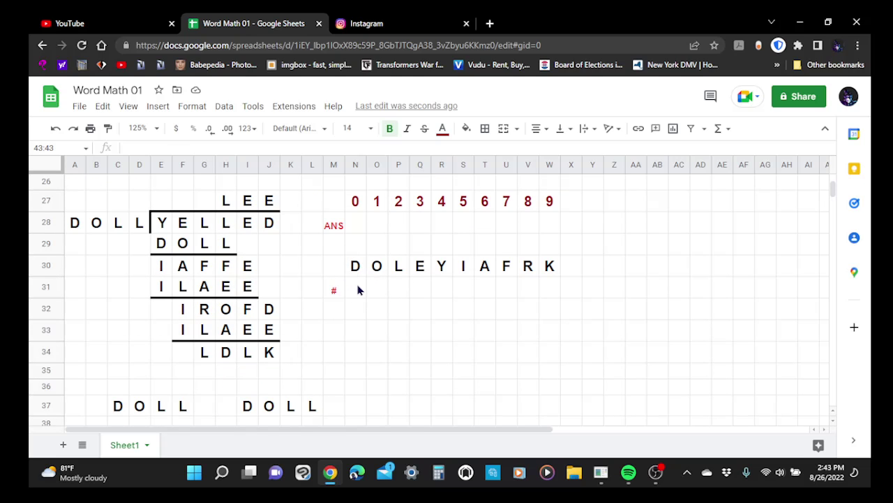
pyautogui.scroll(-1, 333, 299)
pyautogui.scroll(1, 333, 299)
pyautogui.scroll(-2, 333, 301)
pyautogui.scroll(3, 332, 301)
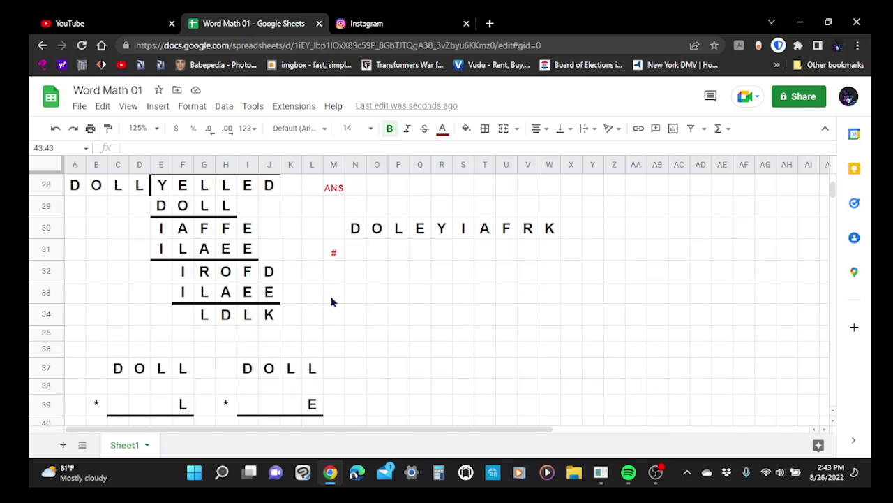
pyautogui.scroll(-2, 199, 328)
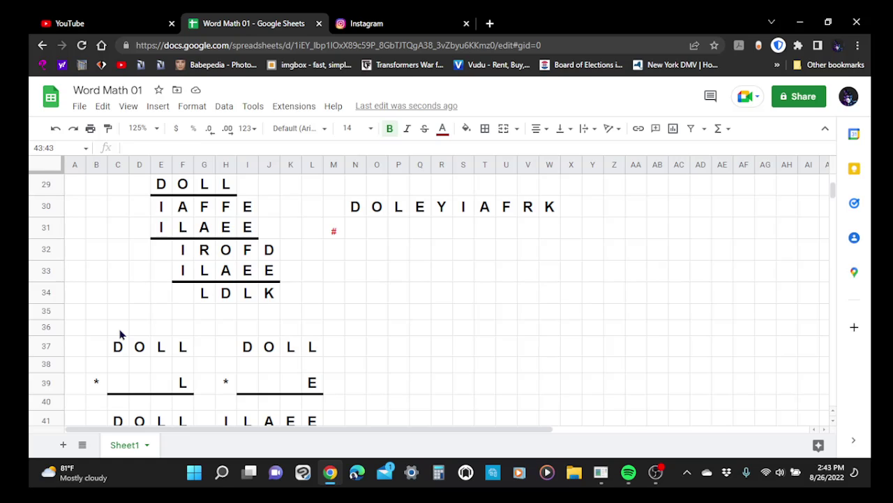
pyautogui.click(120, 334)
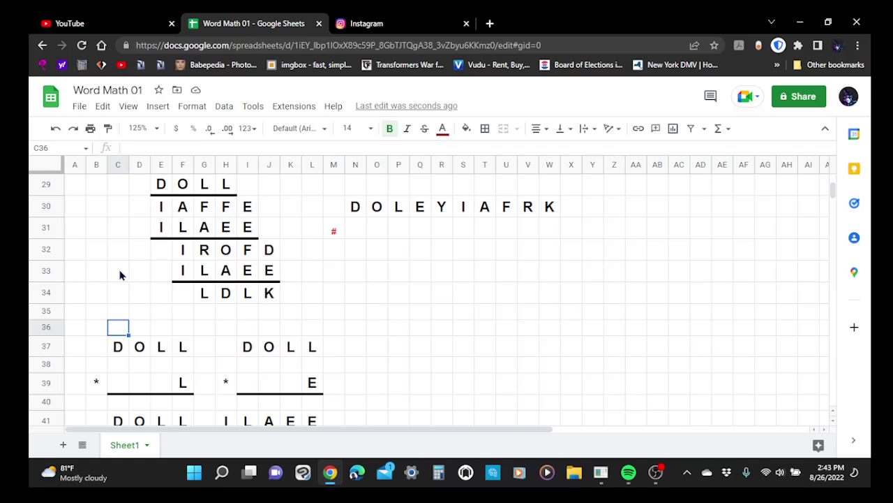
pyautogui.scroll(1, 240, 278)
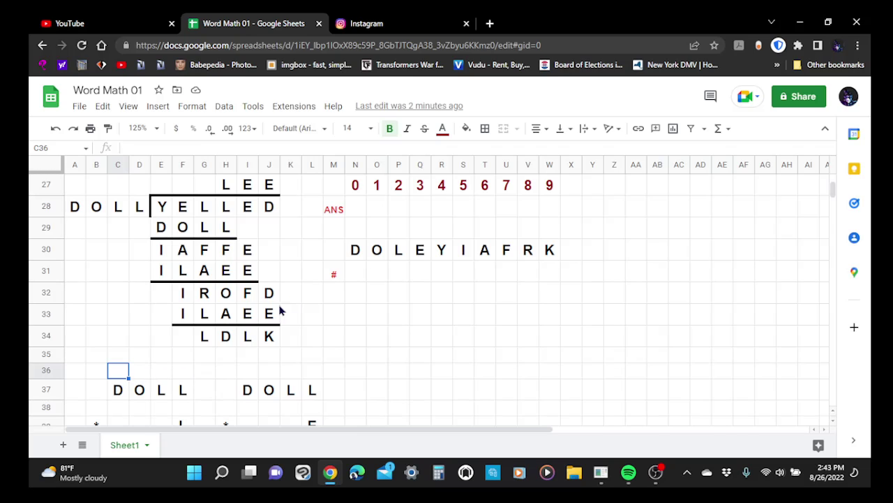
pyautogui.click(355, 274)
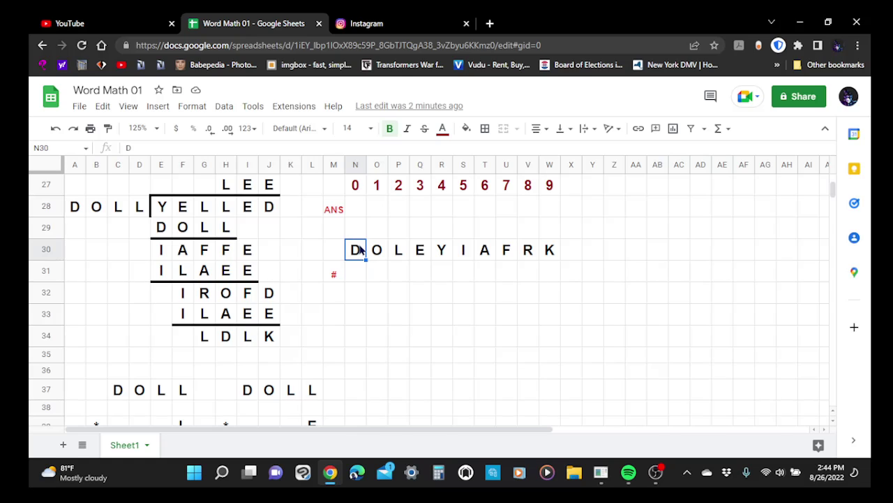
# Enter 7 in cell N31 beside the # label, under the D of DOLEYIAFRK
pyautogui.moveTo(355, 253)
pyautogui.mouseDown()
pyautogui.moveTo(361, 275)
pyautogui.moveTo(551, 266)
pyautogui.moveTo(549, 257)
pyautogui.mouseUp()
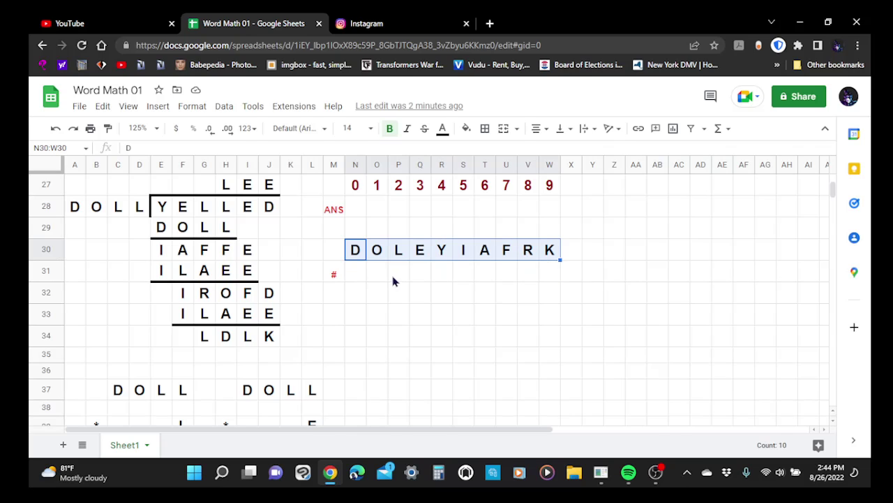
pyautogui.click(361, 275)
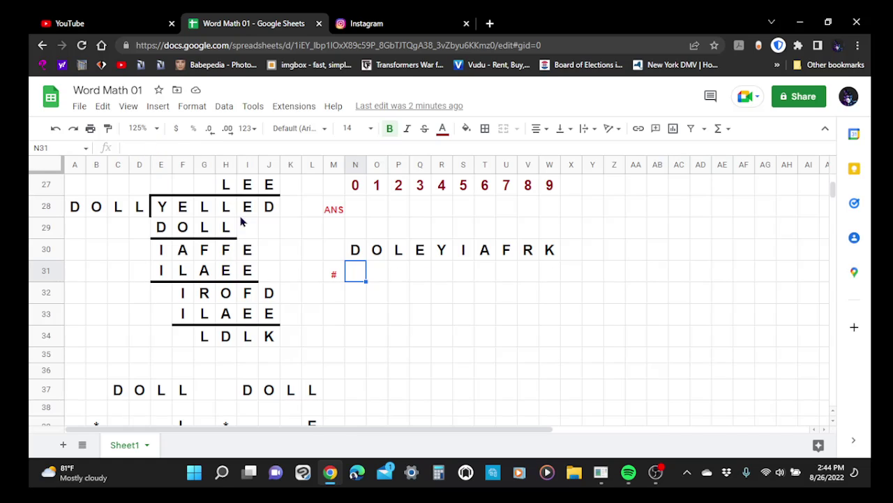
pyautogui.click(117, 376)
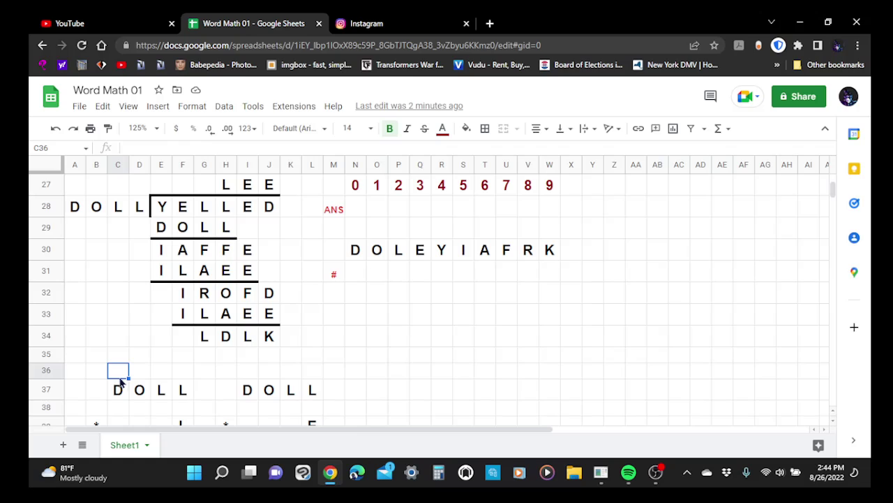
pyautogui.click(361, 275)
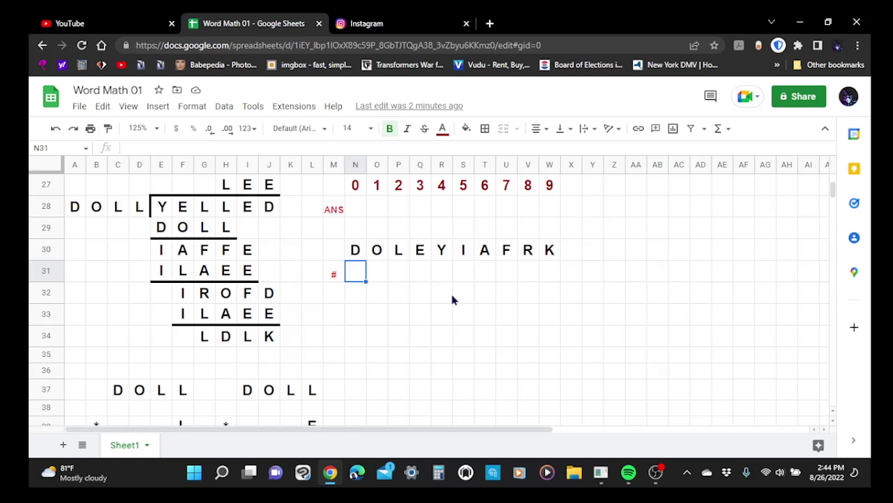
pyautogui.write('7')
pyautogui.click(120, 377)
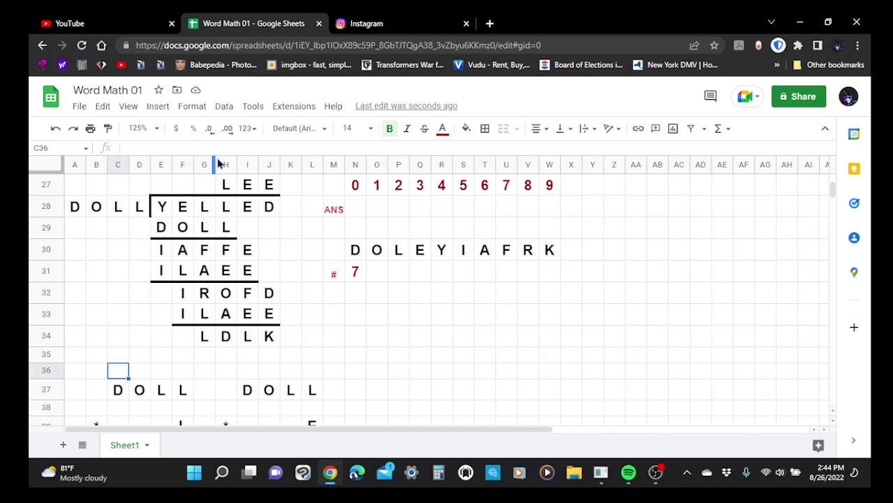
# Start the C36 formula =HLOOKUP(C37,N30:W31,2 using the letter-digit key as the range
pyautogui.write('=')
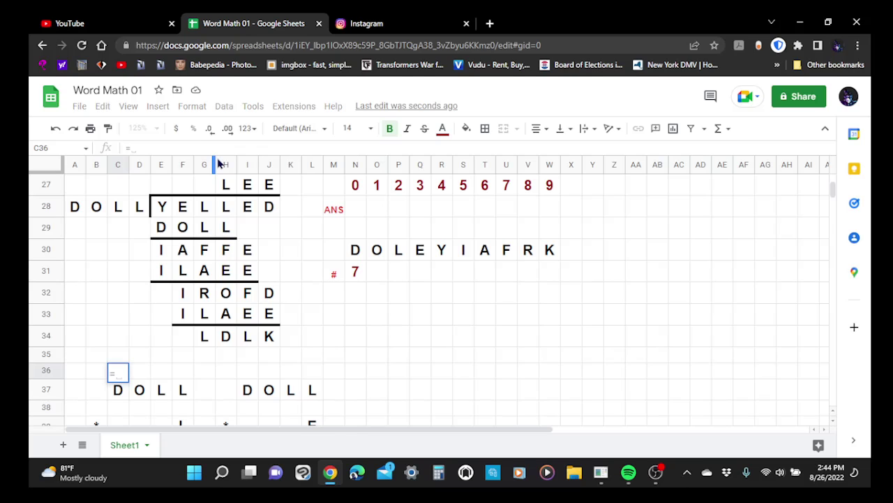
pyautogui.write('H')
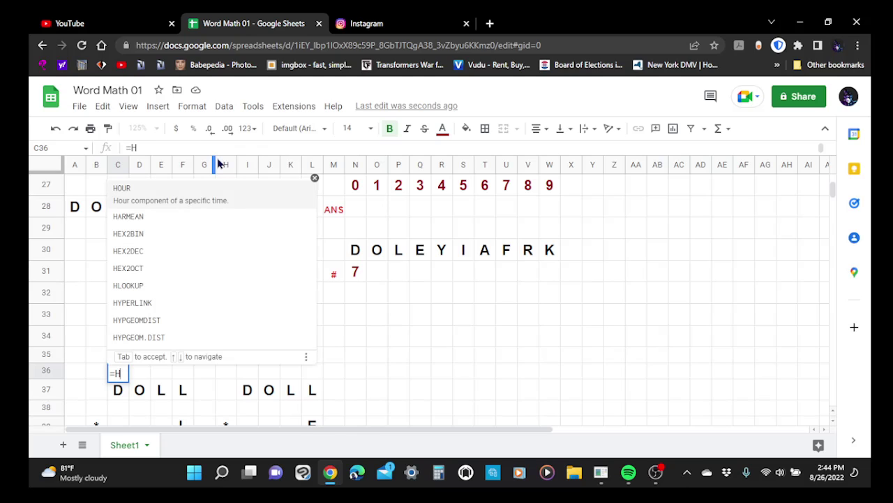
pyautogui.write('LOOK')
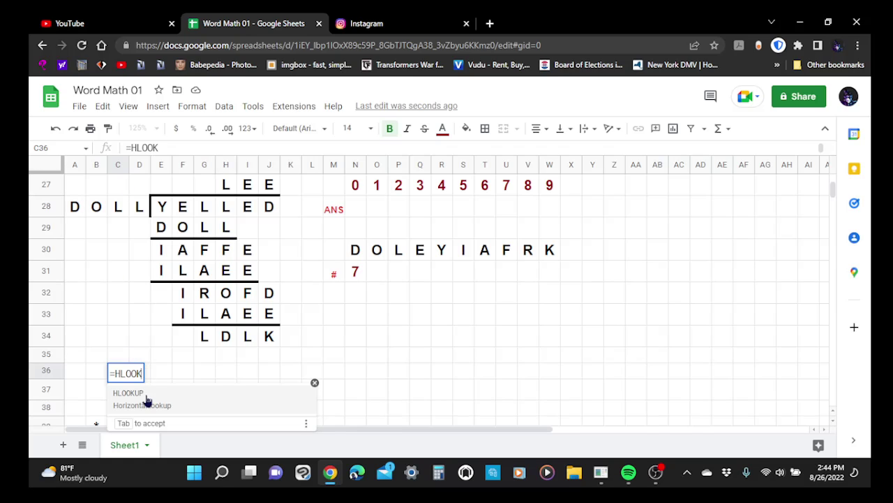
pyautogui.press('Tab')
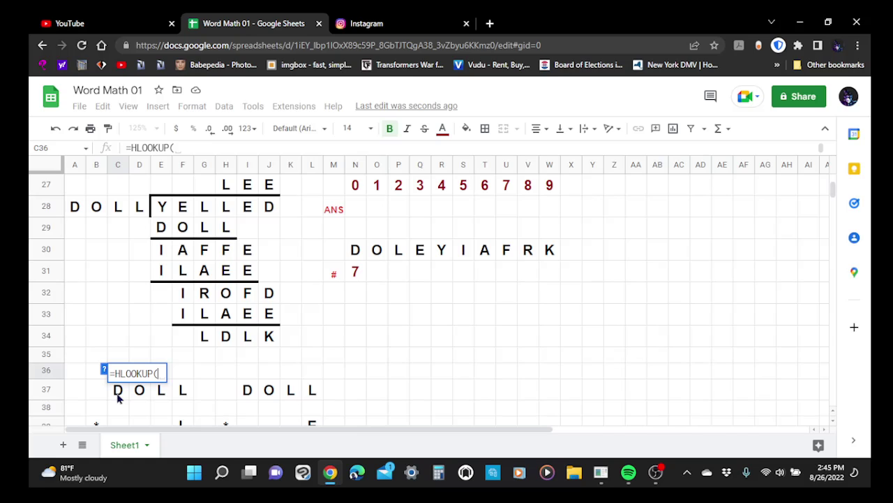
pyautogui.click(186, 147)
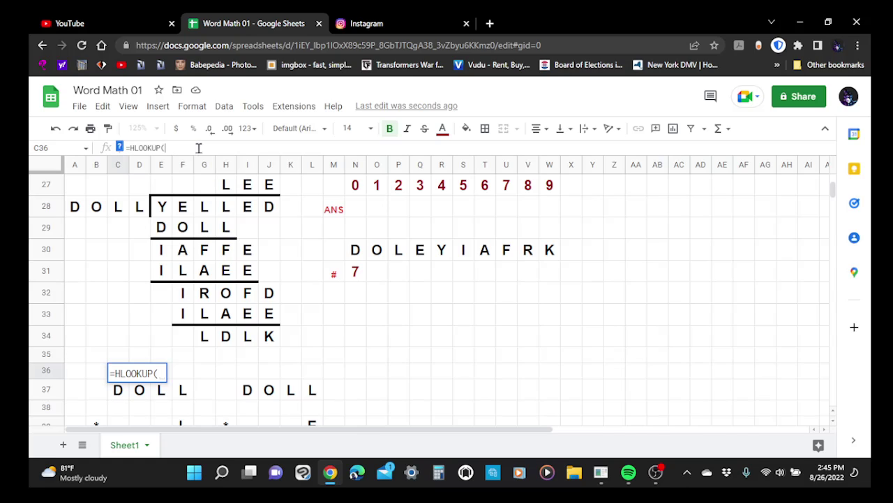
pyautogui.write('C37')
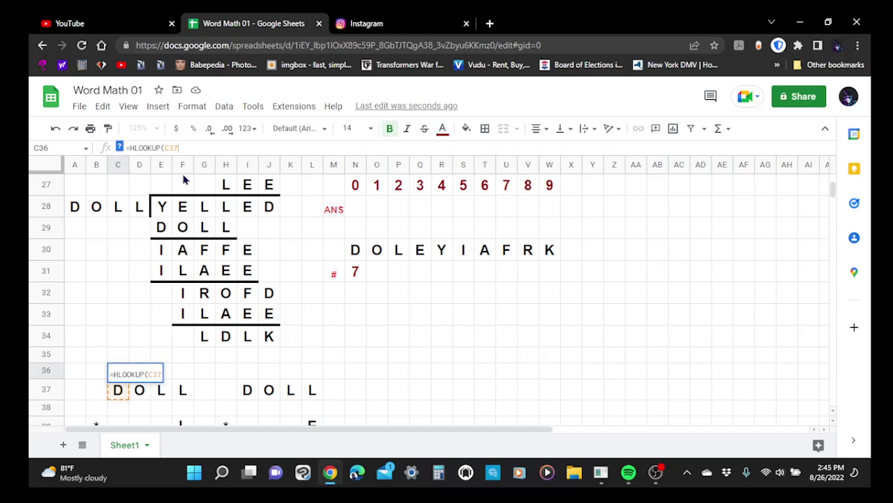
pyautogui.write(',')
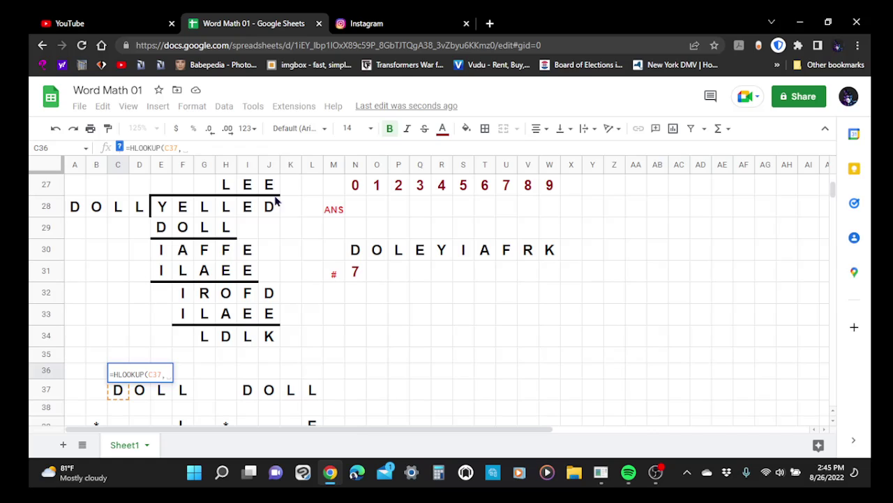
pyautogui.click(353, 250)
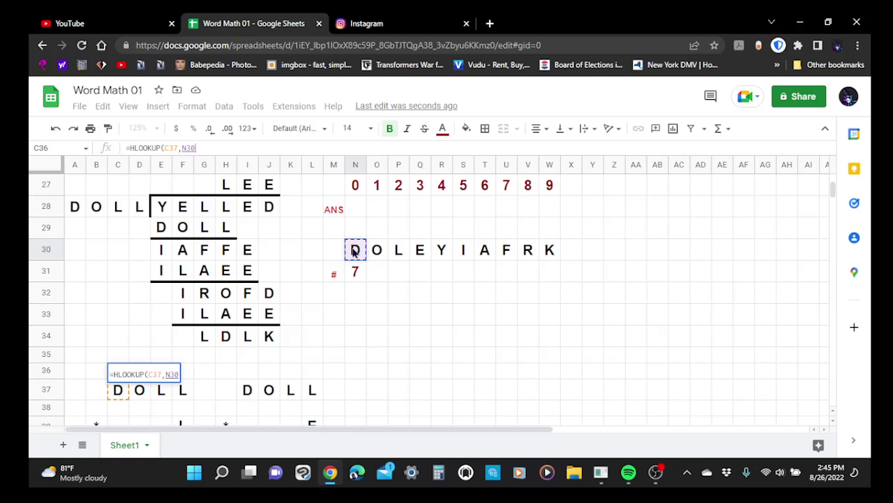
pyautogui.moveTo(353, 252); pyautogui.dragTo(553, 277)
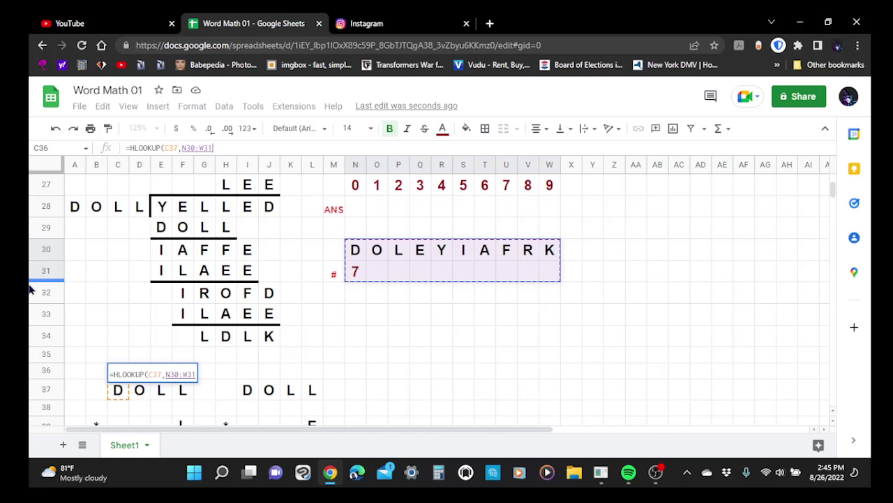
pyautogui.write(',')
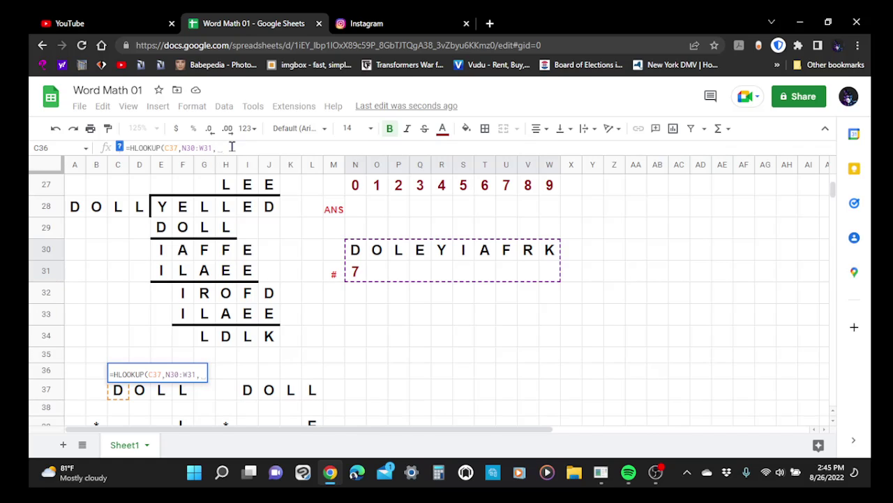
pyautogui.write('2')
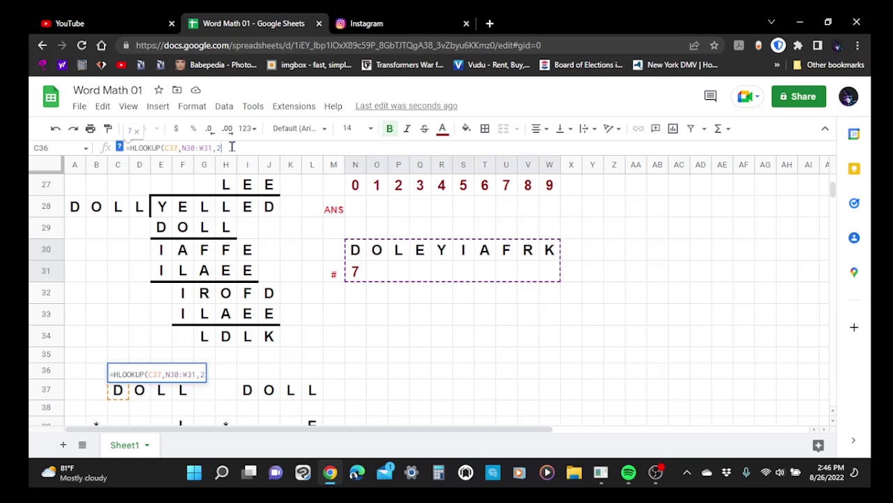
pyautogui.click(181, 147)
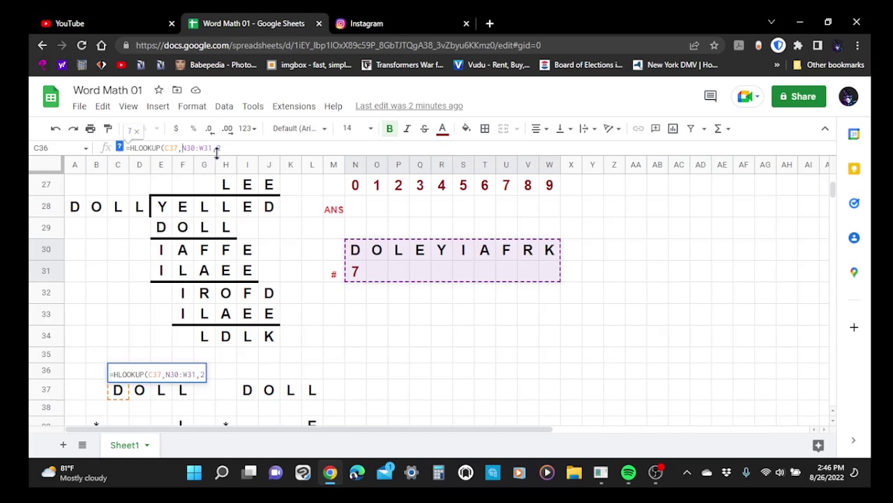
# Make the range $N$30:$W$31, add FALSE for exact match, and commit so C36 shows 7
pyautogui.write('$')
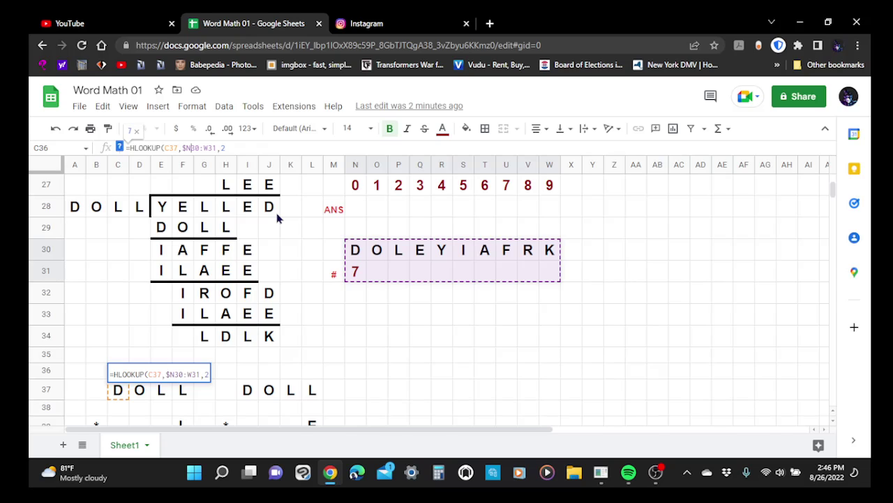
pyautogui.write('$')
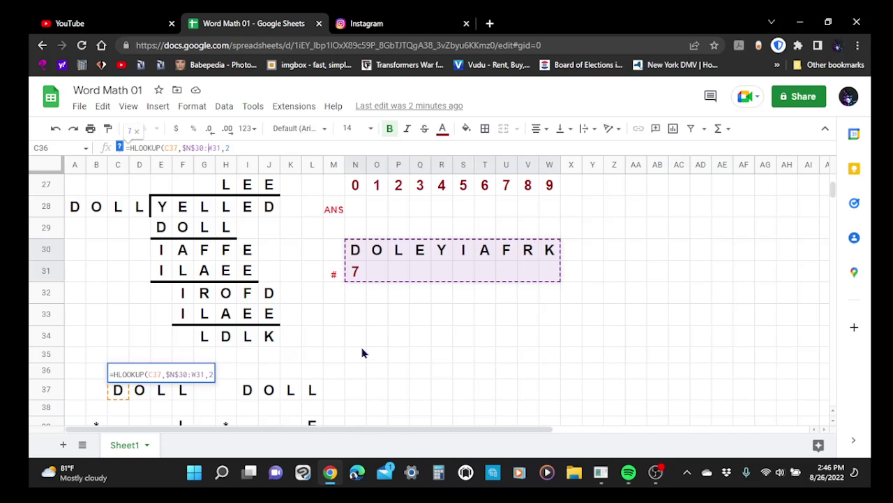
pyautogui.write('$W')
pyautogui.write('$W$')
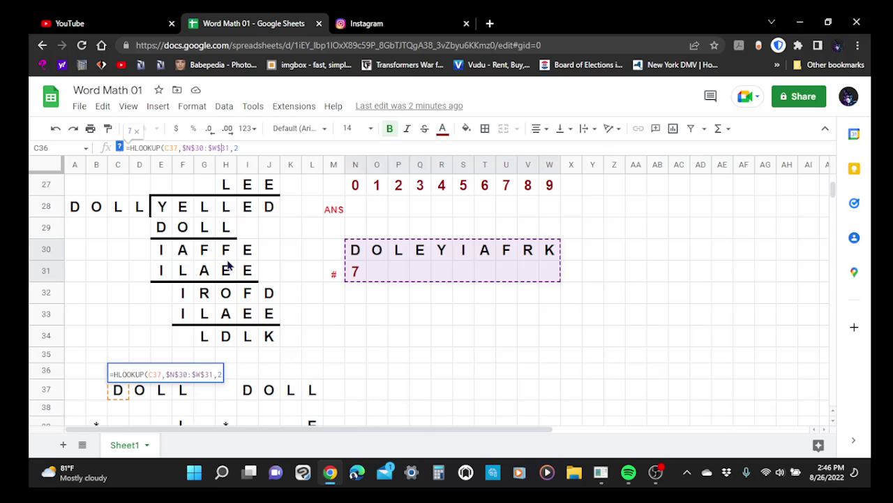
pyautogui.click(249, 143)
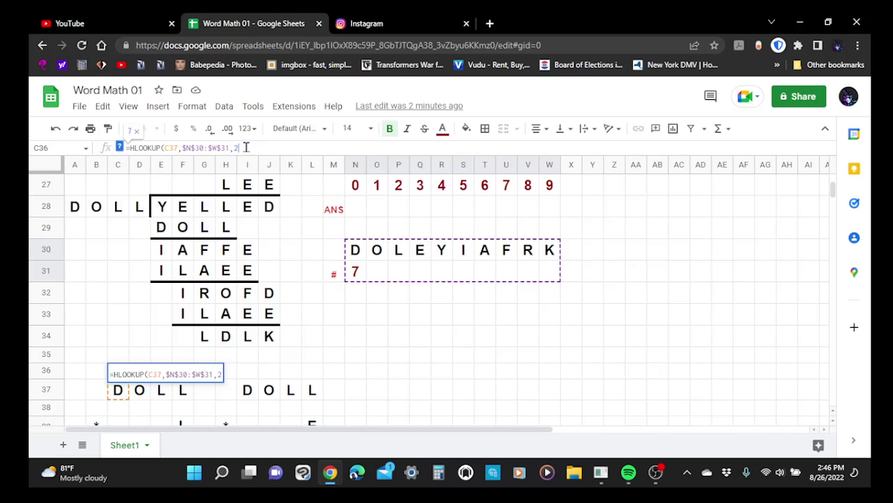
pyautogui.write(',')
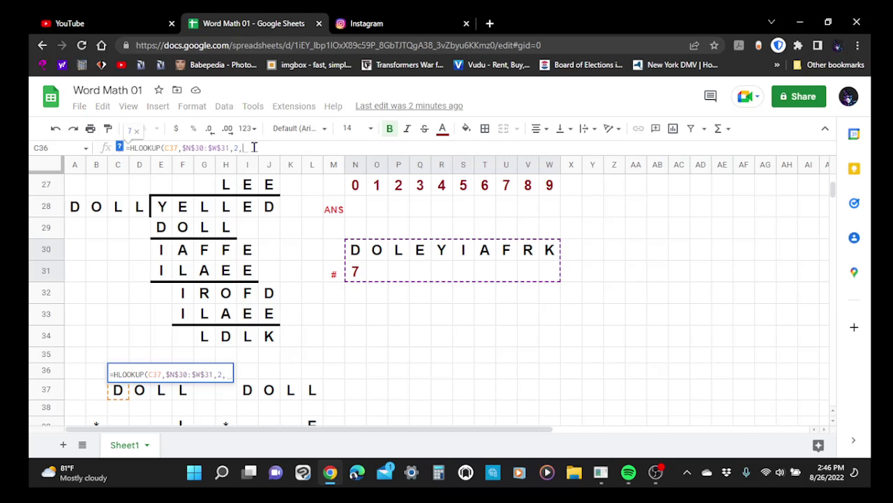
pyautogui.write('FA')
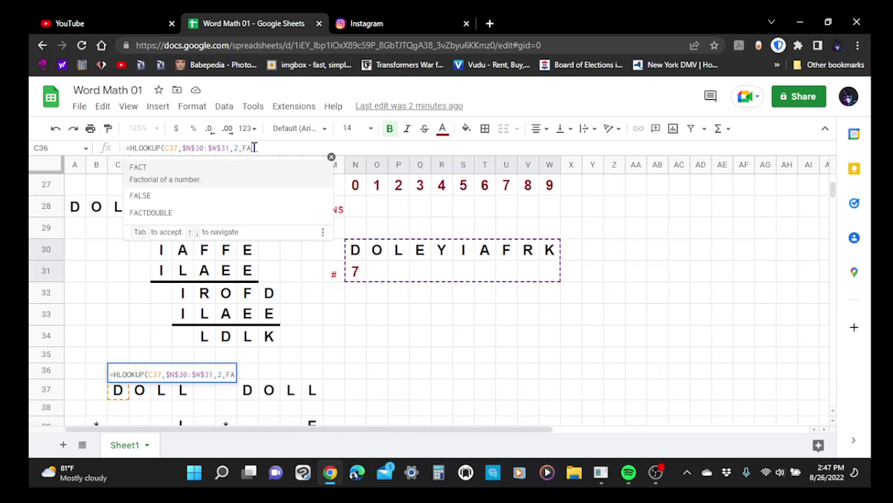
pyautogui.write('LS')
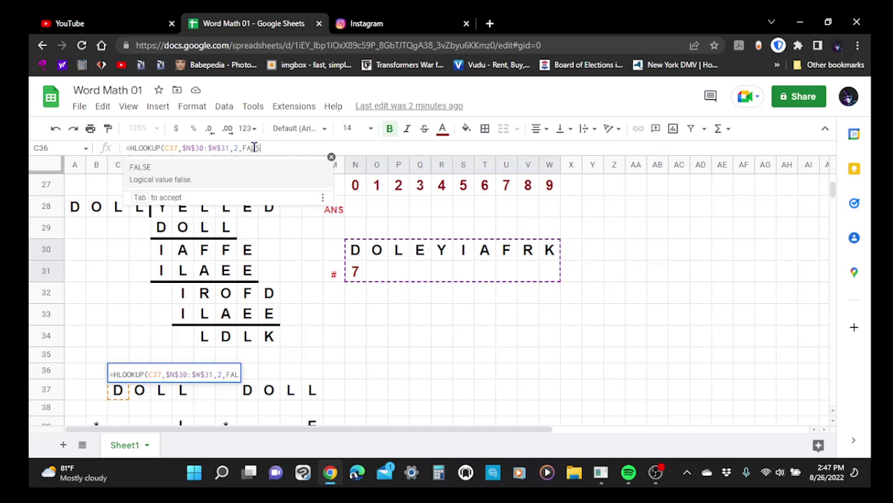
pyautogui.write('E')
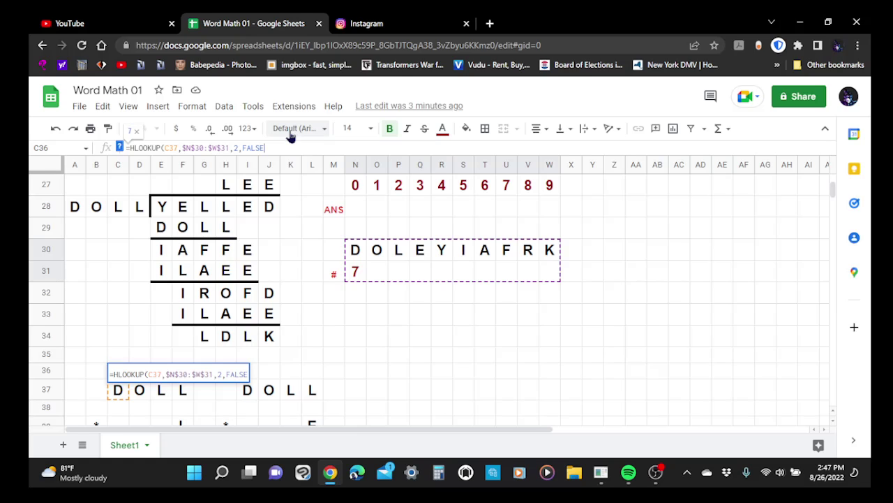
pyautogui.write(')')
pyautogui.press('Return')
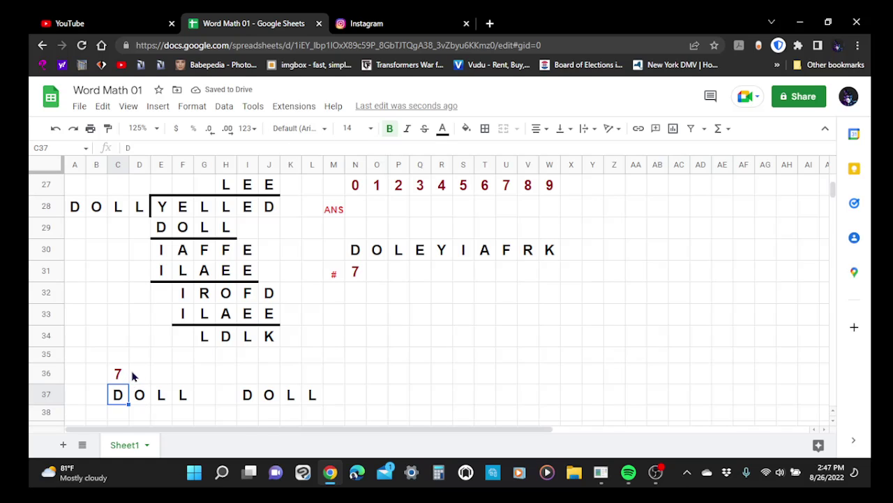
pyautogui.scroll(-1, 132, 377)
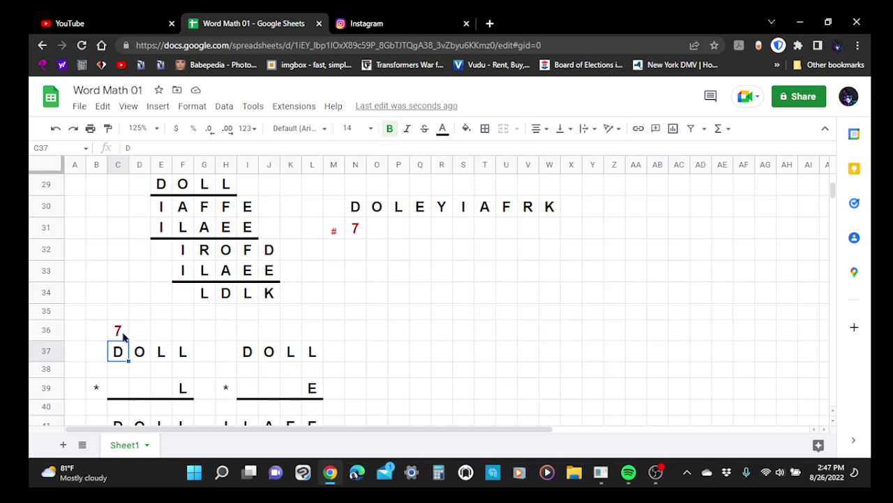
pyautogui.click(119, 331)
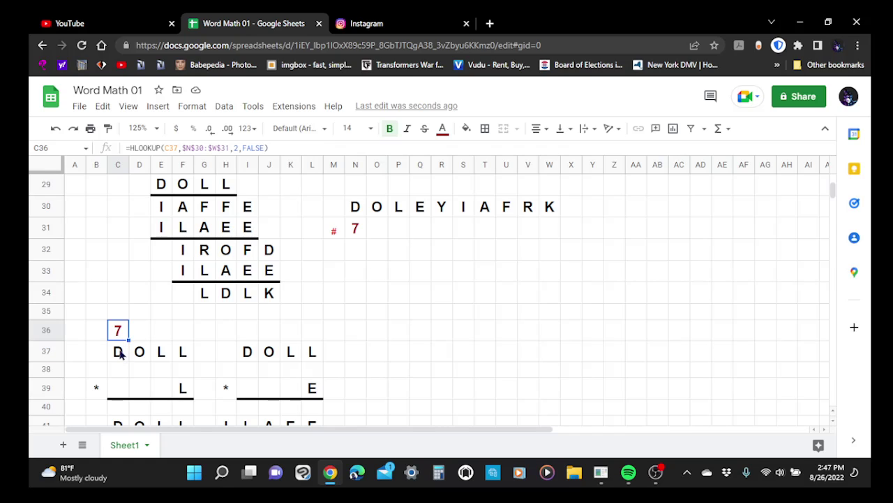
pyautogui.click(119, 349)
pyautogui.click(120, 338)
pyautogui.click(358, 232)
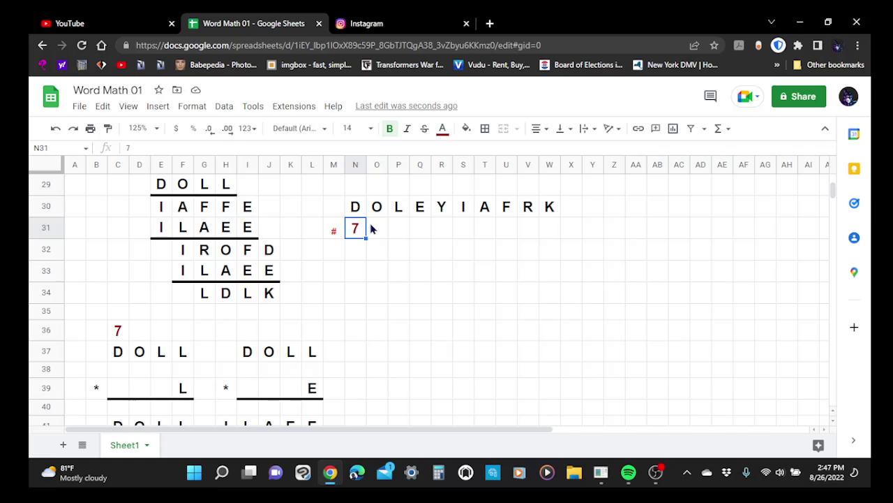
pyautogui.press('Delete')
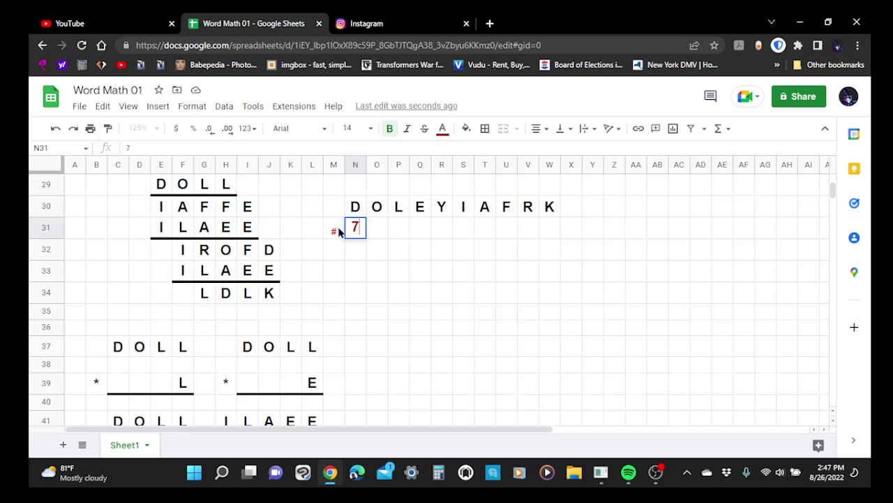
pyautogui.press('Return')
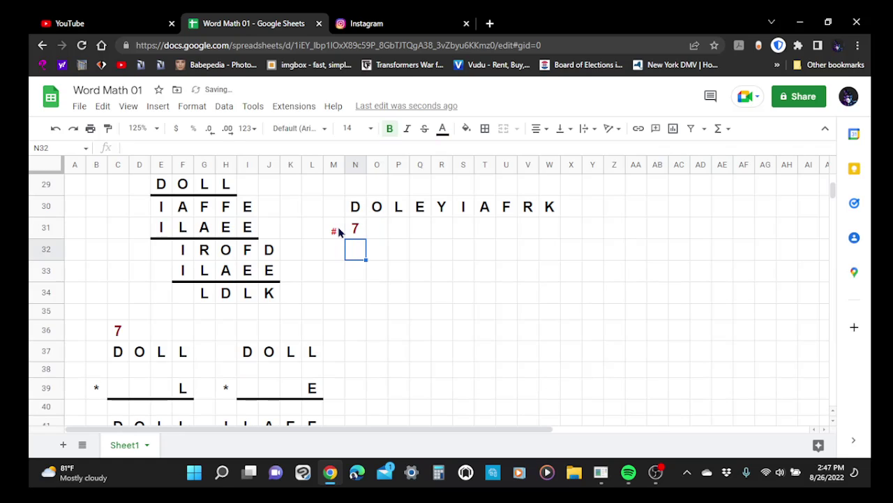
pyautogui.click(120, 333)
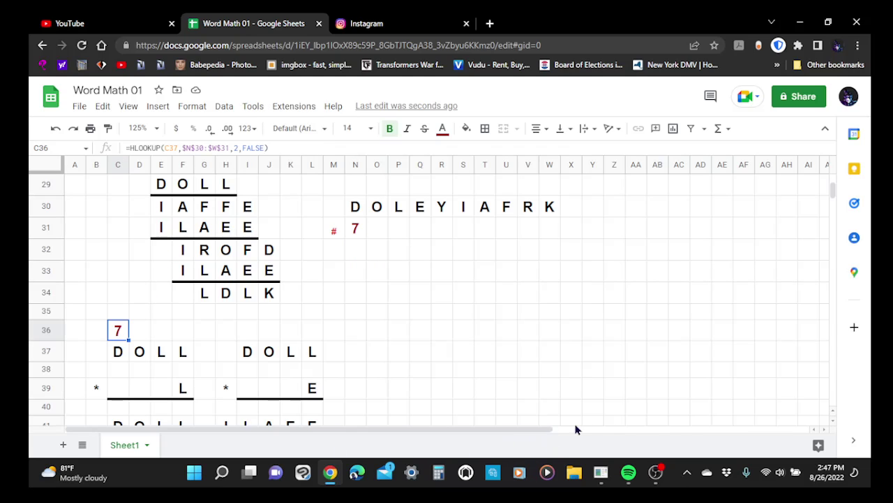
# Enlarge the sheet view to 150%
pyautogui.moveTo(833, 191); pyautogui.dragTo(834, 197)
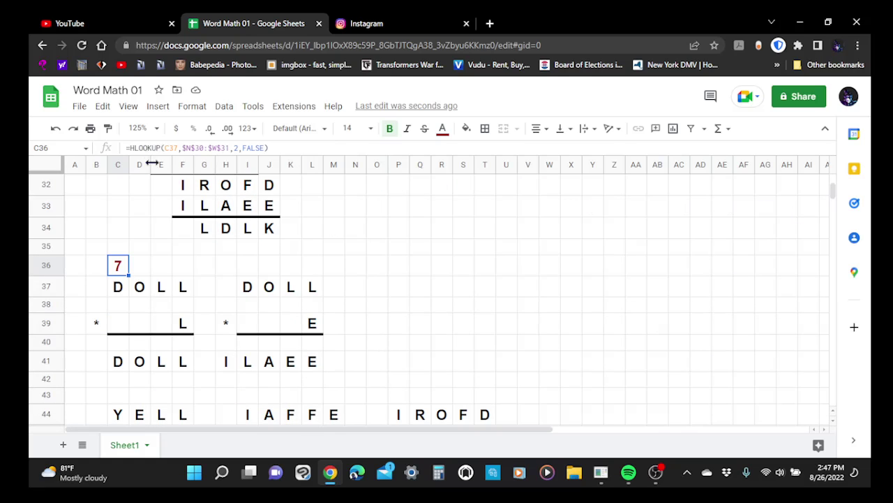
pyautogui.scroll(-1, 160, 187)
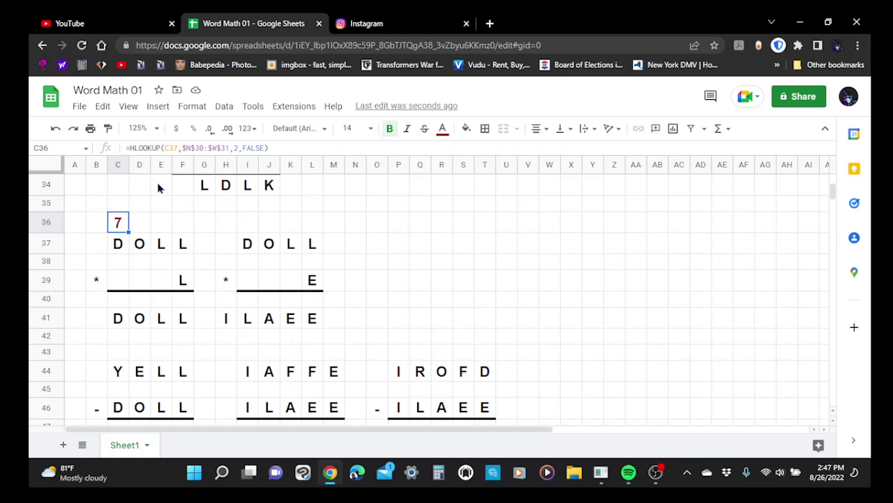
pyautogui.click(155, 130)
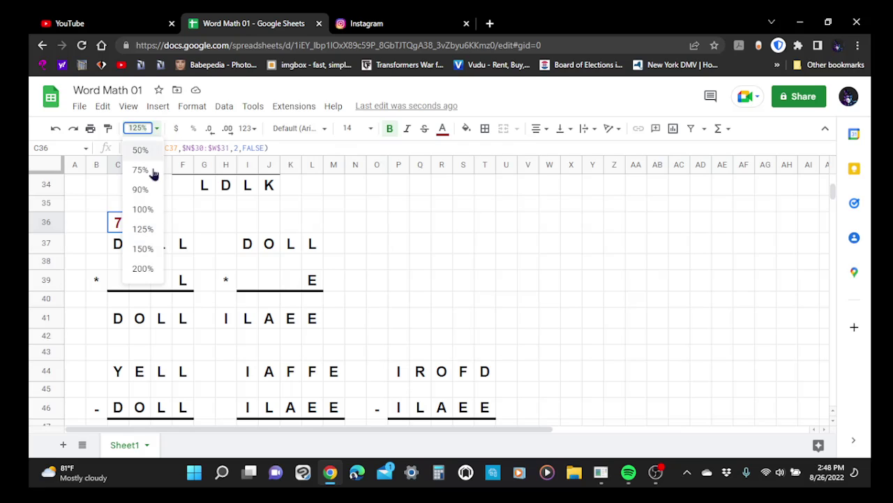
pyautogui.click(143, 248)
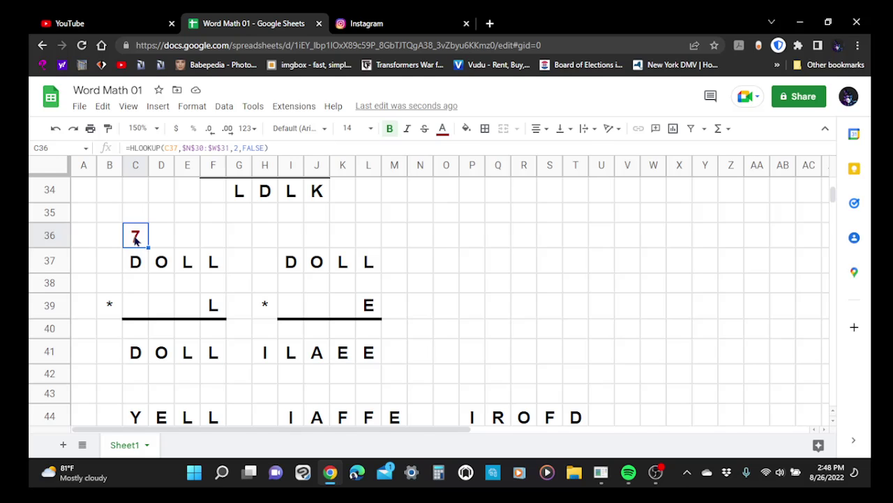
# Copy the C36 lookup formula and paste it across D36:L36
pyautogui.rightClick(136, 240)
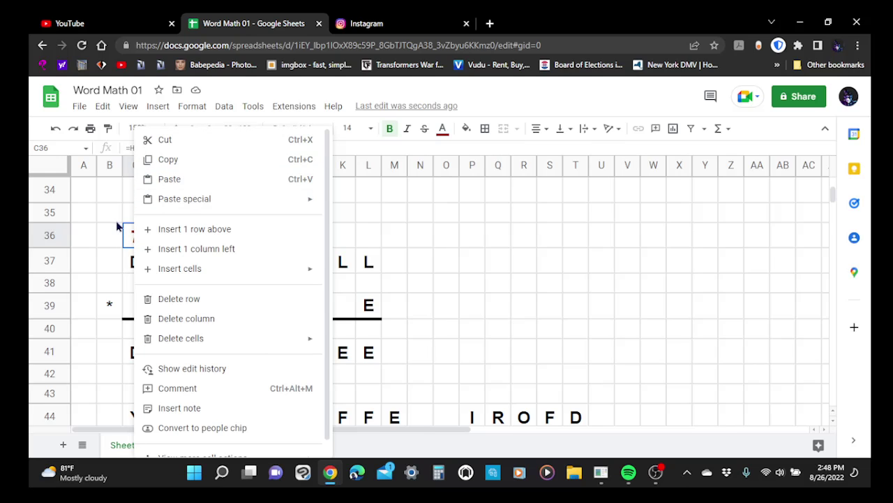
pyautogui.click(129, 238)
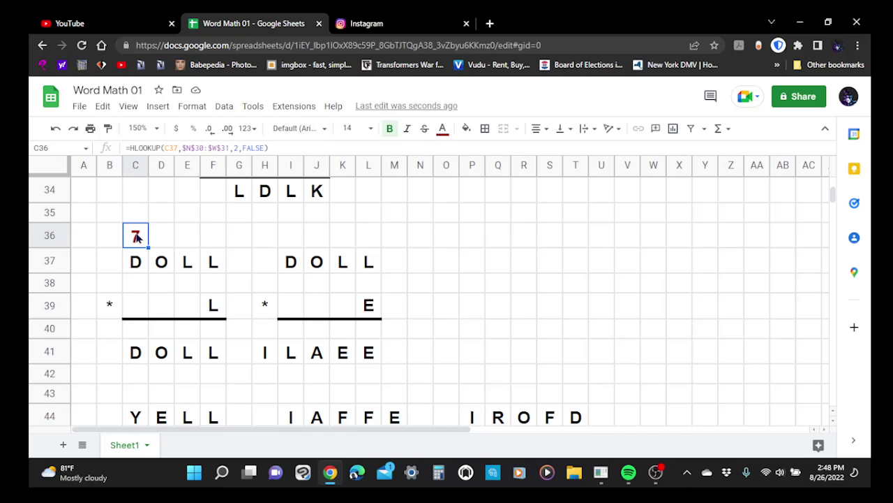
pyautogui.rightClick(138, 237)
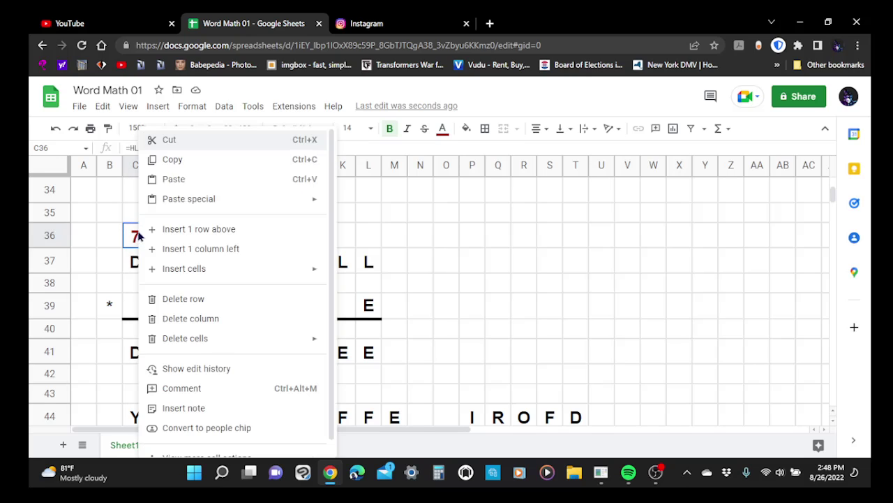
pyautogui.click(173, 160)
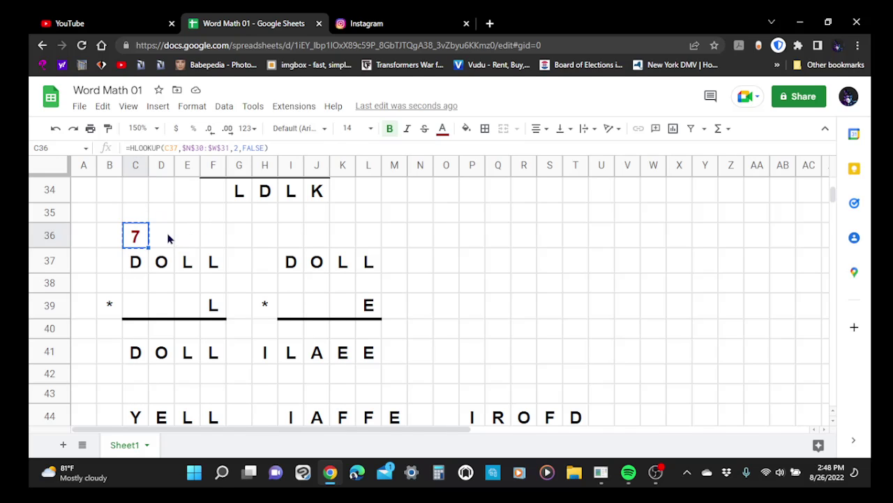
pyautogui.moveTo(156, 240); pyautogui.dragTo(369, 243)
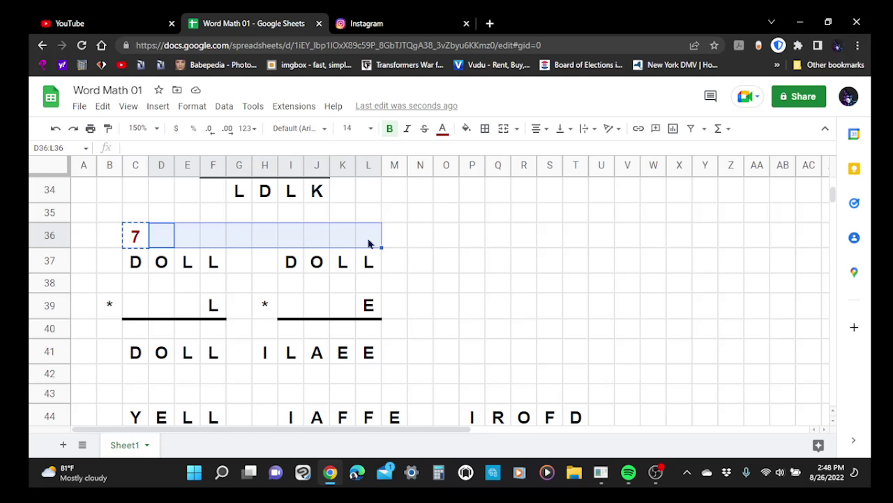
pyautogui.rightClick(161, 239)
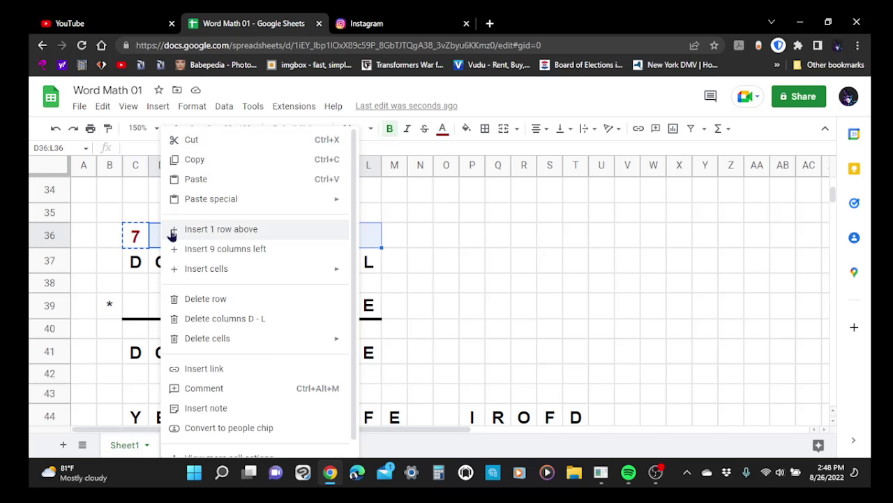
pyautogui.click(196, 179)
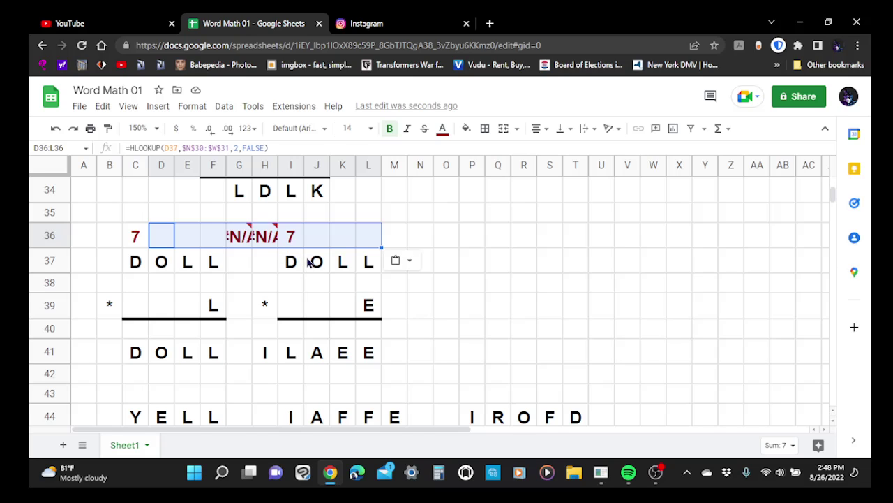
# Delete the #N/A lookup formulas in G36 and H36
pyautogui.click(269, 240)
pyautogui.click(239, 238)
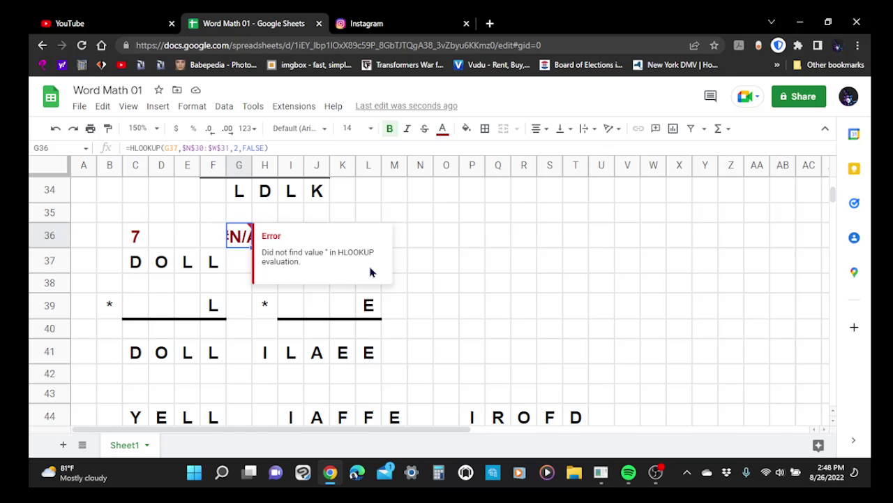
pyautogui.press('Delete')
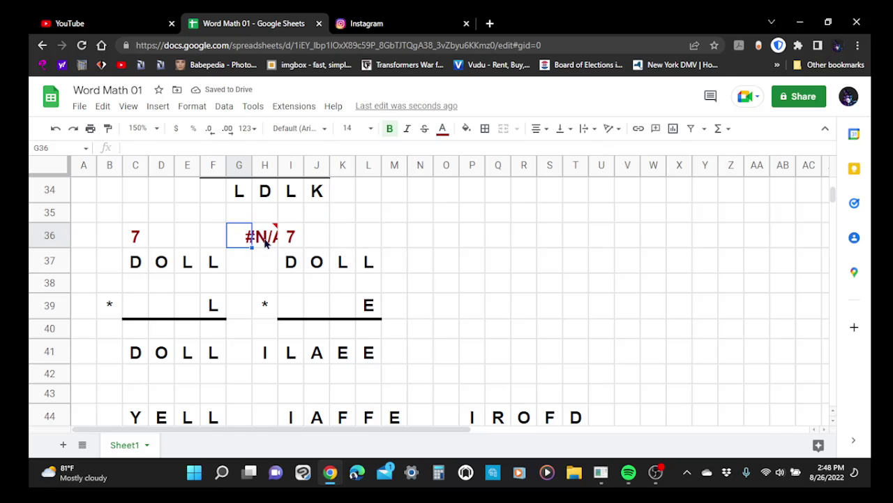
pyautogui.click(264, 240)
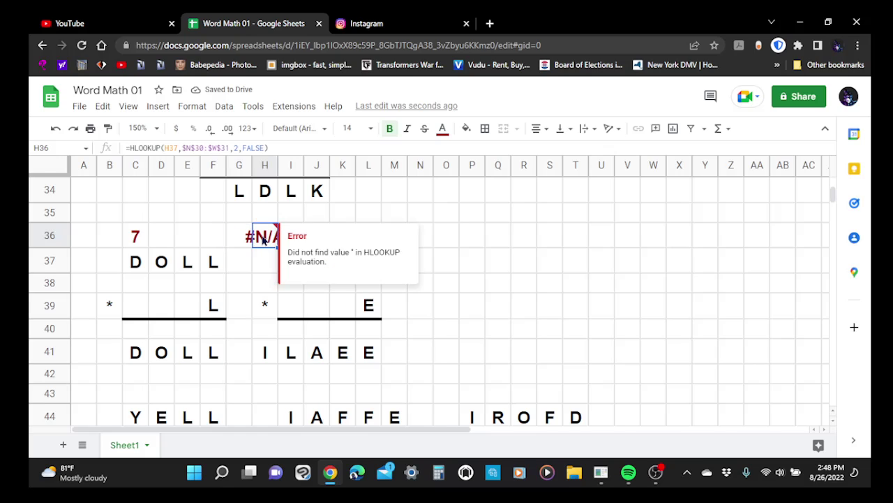
pyautogui.press('Delete')
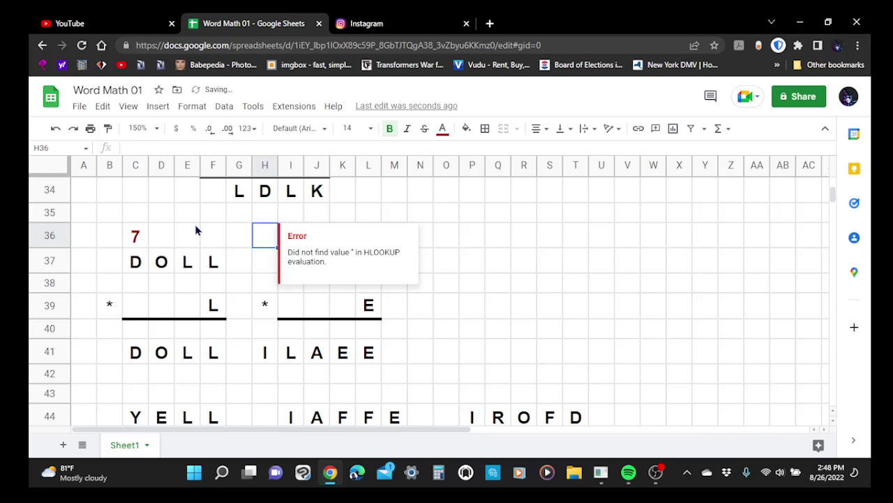
pyautogui.click(217, 286)
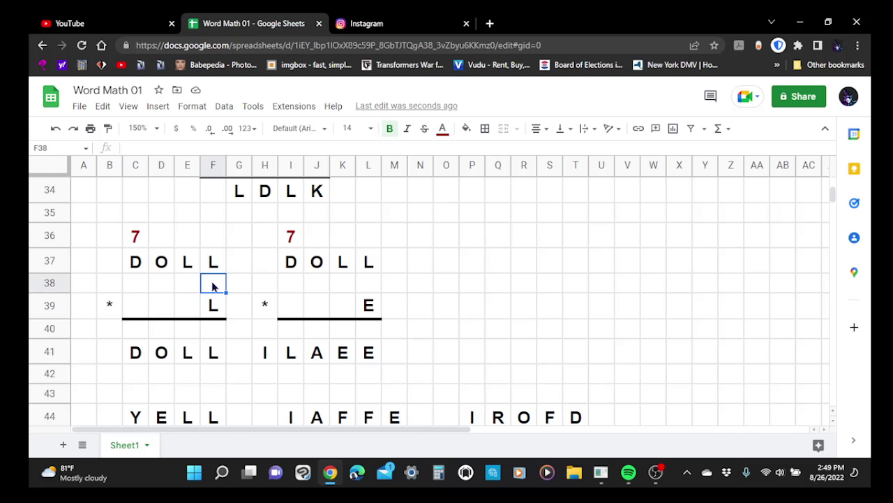
# Paste the lookup formula into F38 and L38
pyautogui.rightClick(213, 286)
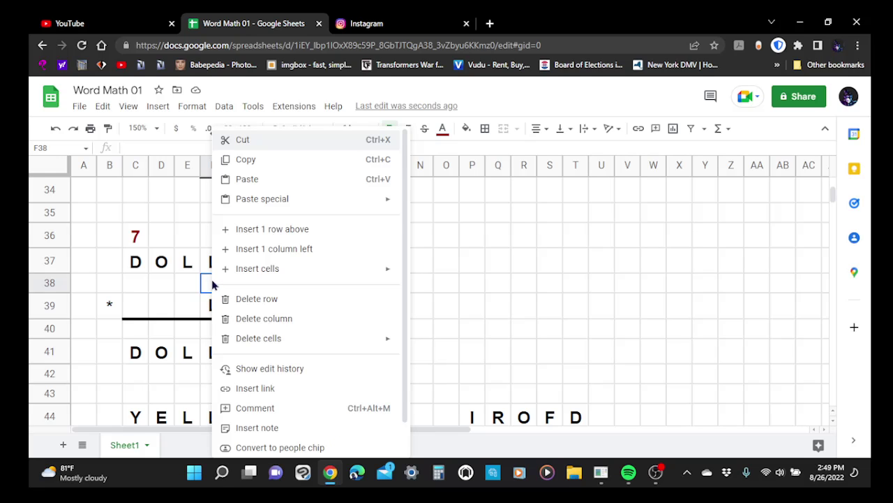
pyautogui.click(246, 180)
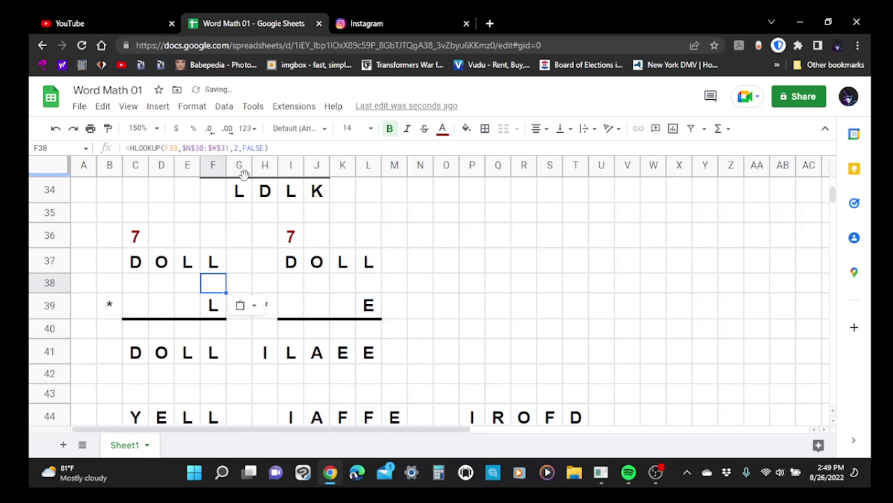
pyautogui.click(369, 286)
pyautogui.rightClick(368, 285)
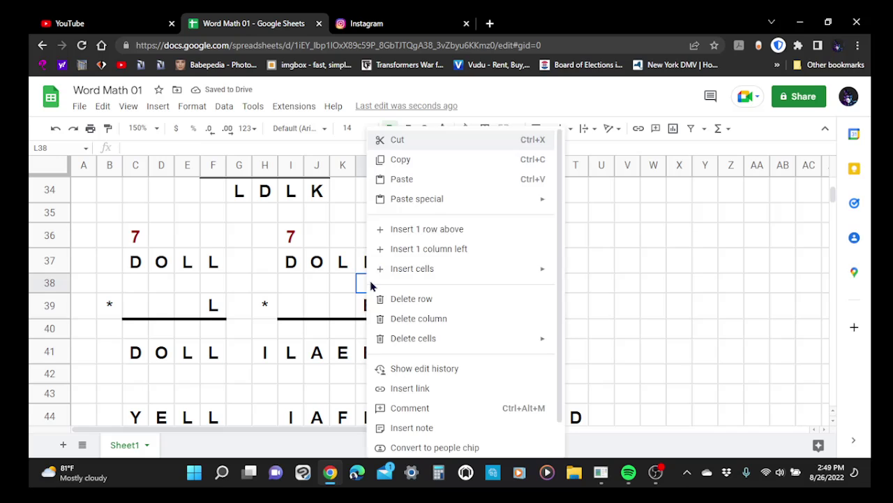
pyautogui.click(401, 180)
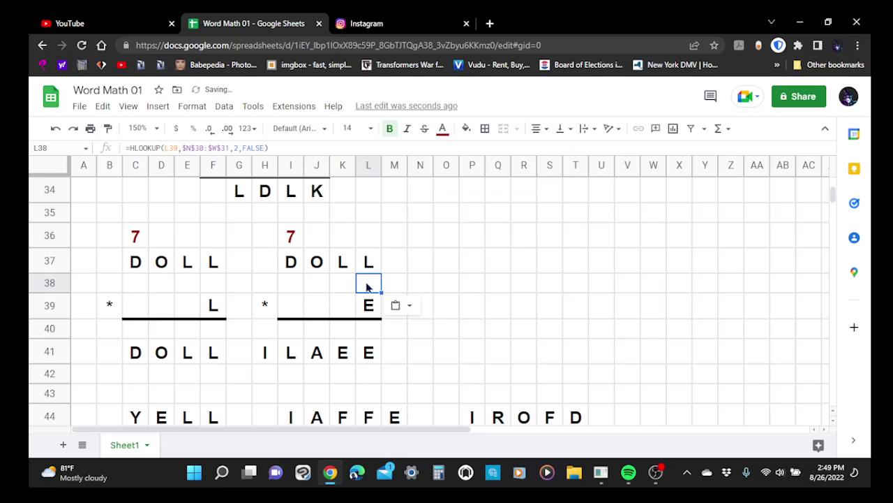
# Paste the lookup formulas into C40:F40 and I40:L40
pyautogui.click(142, 334)
pyautogui.moveTo(157, 332); pyautogui.dragTo(212, 335)
pyautogui.rightClick(211, 335)
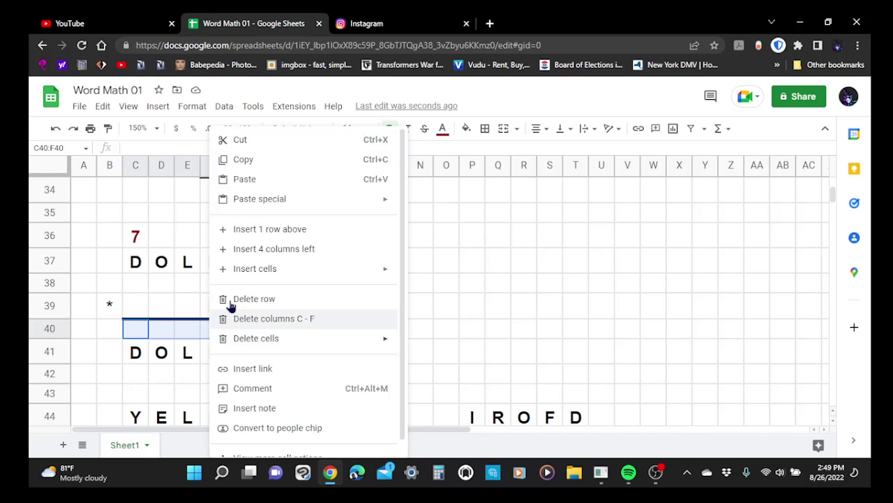
pyautogui.click(250, 181)
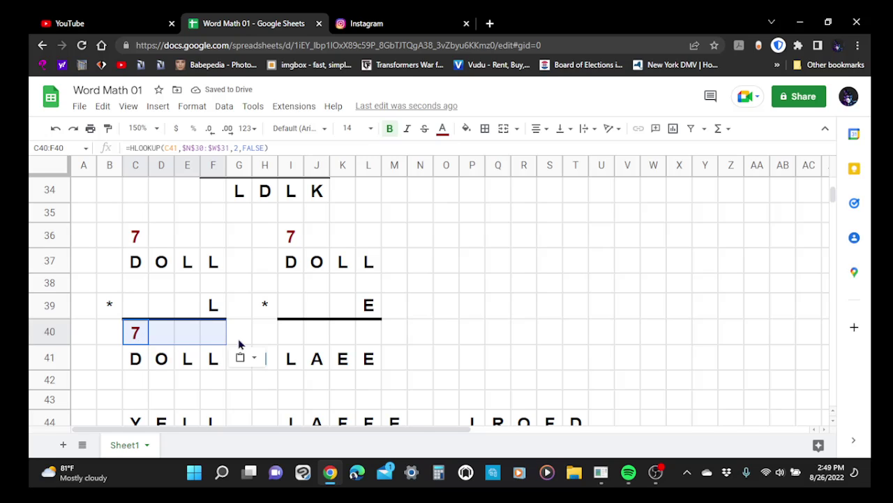
pyautogui.click(288, 338)
pyautogui.moveTo(289, 338); pyautogui.dragTo(368, 341)
pyautogui.rightClick(294, 335)
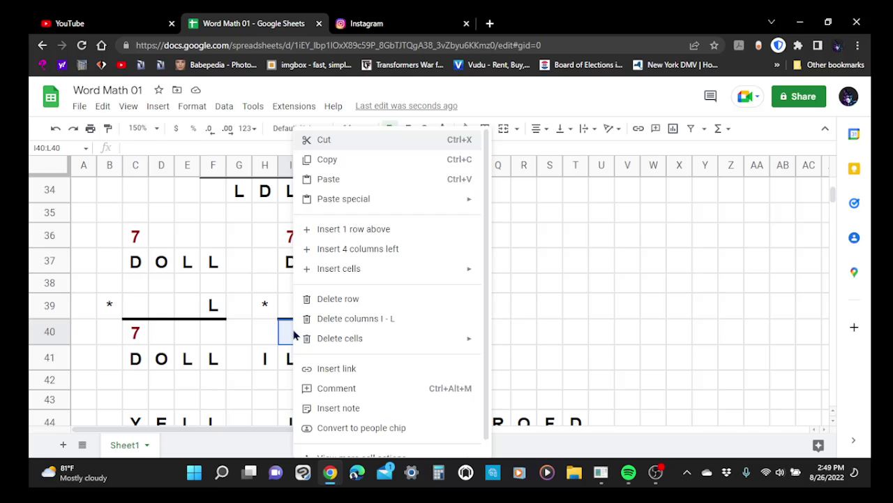
pyautogui.click(329, 182)
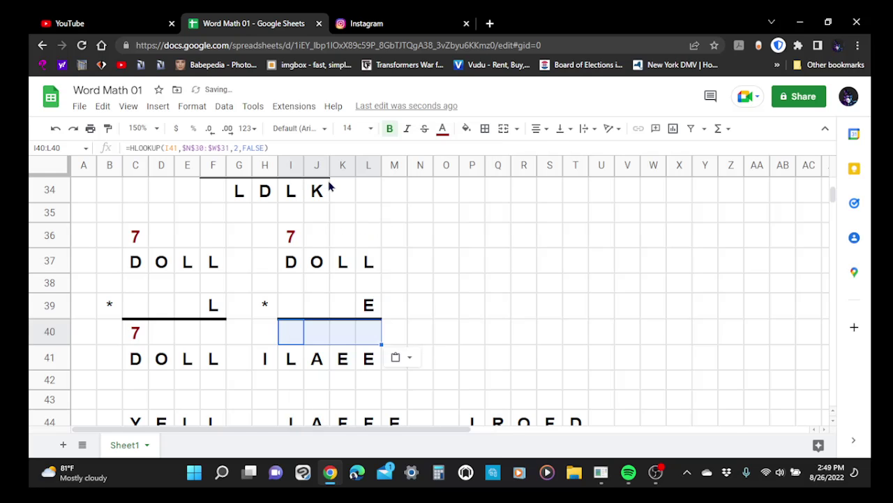
# Paste the lookup formulas into C43:F43 and C45:F45
pyautogui.scroll(-1, 232, 349)
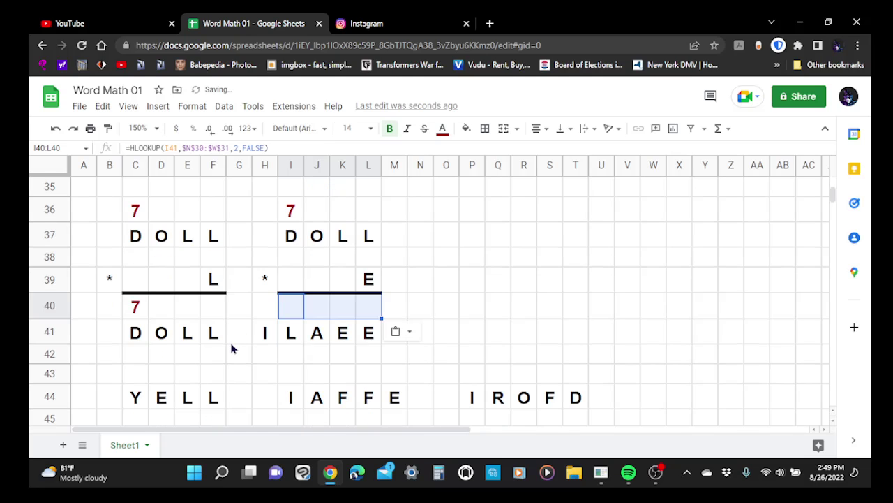
pyautogui.scroll(-1, 232, 348)
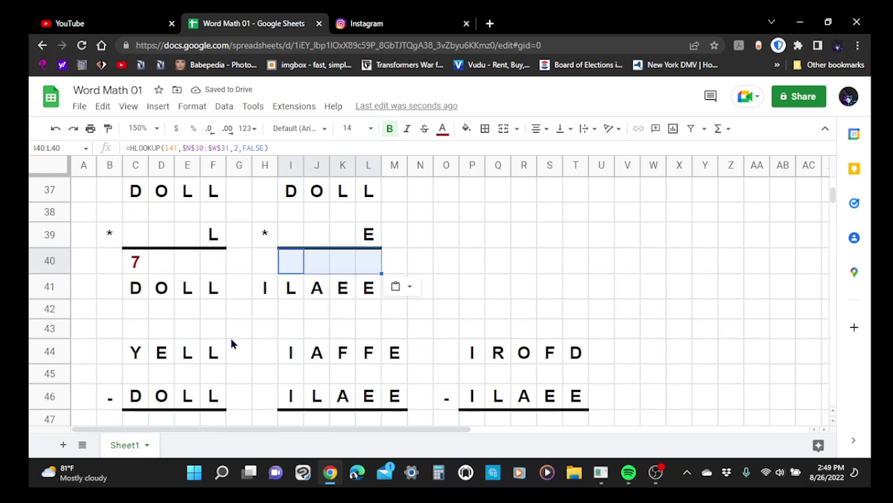
pyautogui.click(135, 334)
pyautogui.moveTo(164, 336); pyautogui.dragTo(210, 339)
pyautogui.rightClick(186, 333)
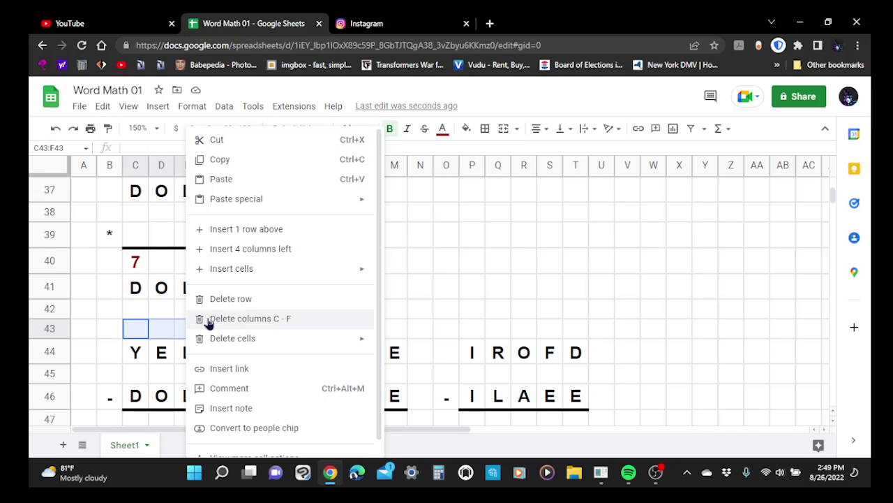
pyautogui.click(230, 182)
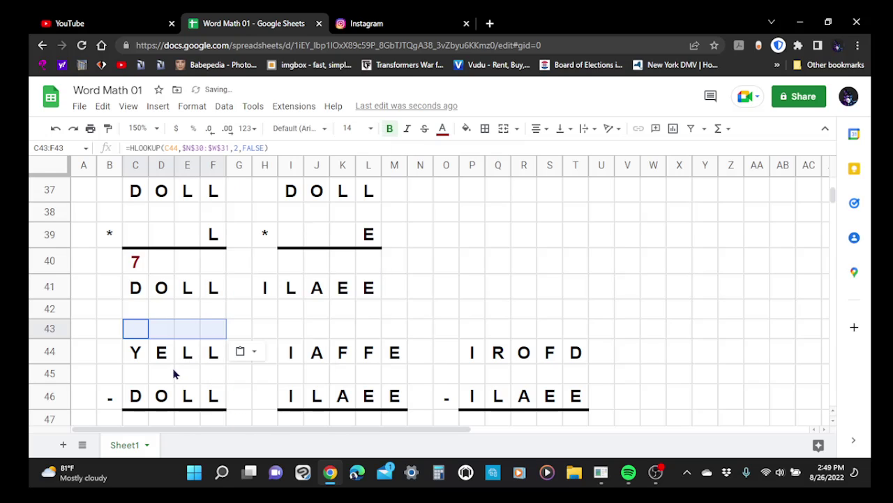
pyautogui.moveTo(137, 382); pyautogui.dragTo(207, 382)
pyautogui.rightClick(220, 381)
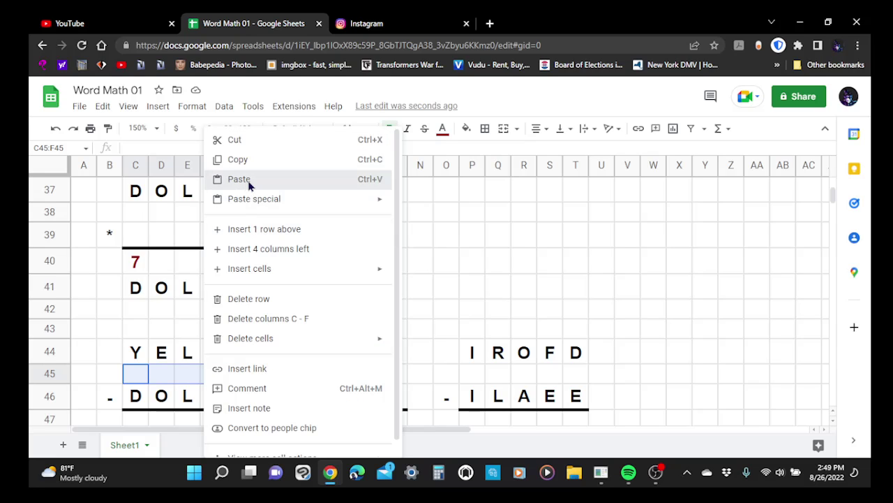
pyautogui.click(249, 185)
# Paste the lookup formulas into C47:F47 and check the pasted cells in rows 47 and 45
pyautogui.scroll(-1, 140, 399)
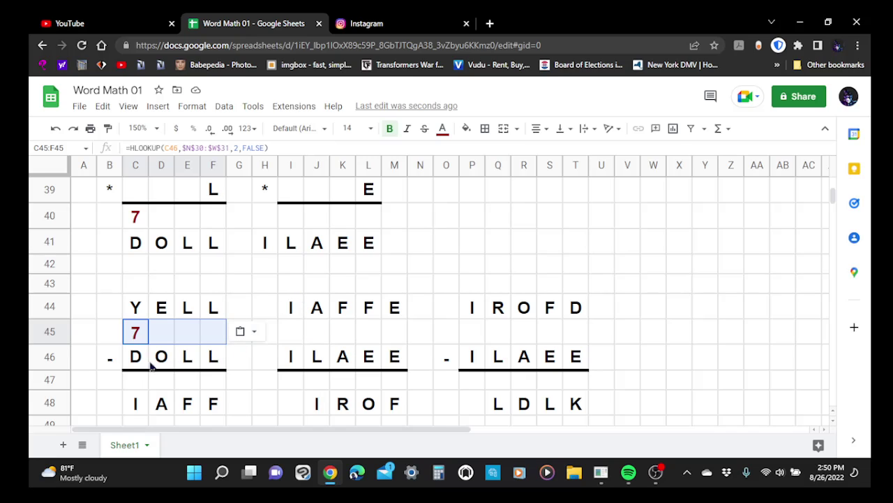
pyautogui.click(137, 382)
pyautogui.moveTo(137, 383); pyautogui.dragTo(209, 383)
pyautogui.rightClick(199, 385)
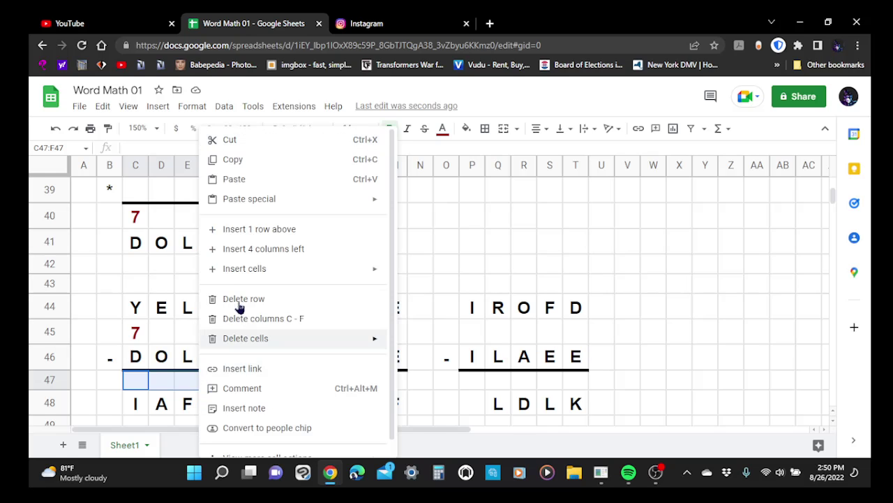
pyautogui.click(253, 182)
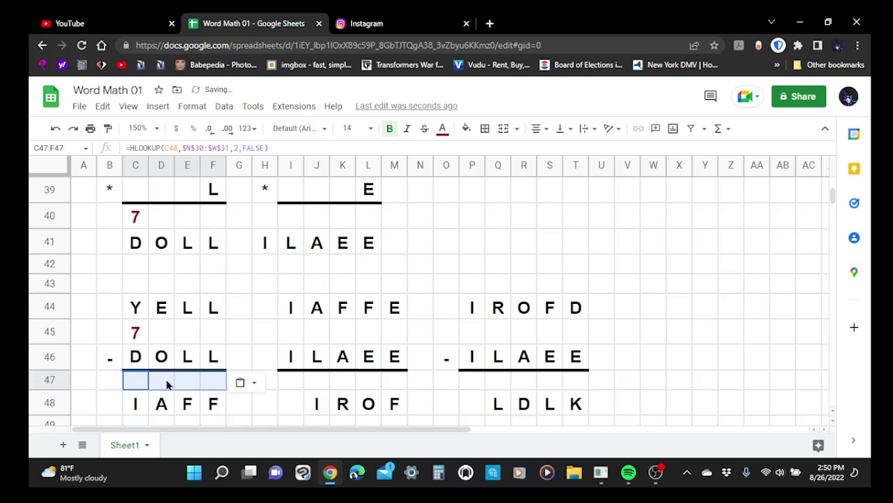
pyautogui.click(137, 385)
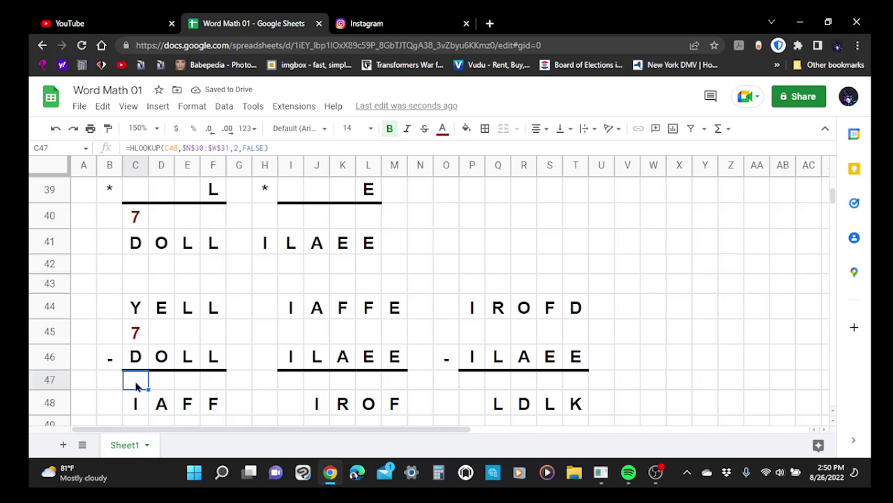
pyautogui.click(167, 386)
pyautogui.click(185, 387)
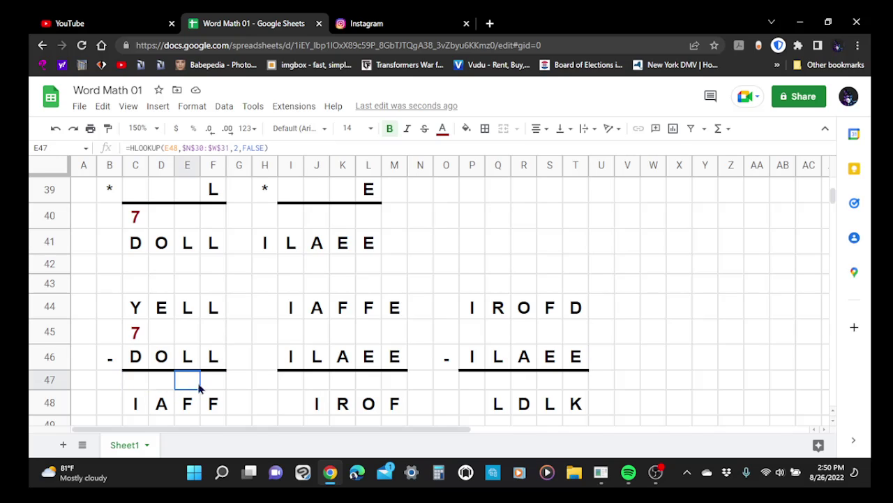
pyautogui.click(215, 385)
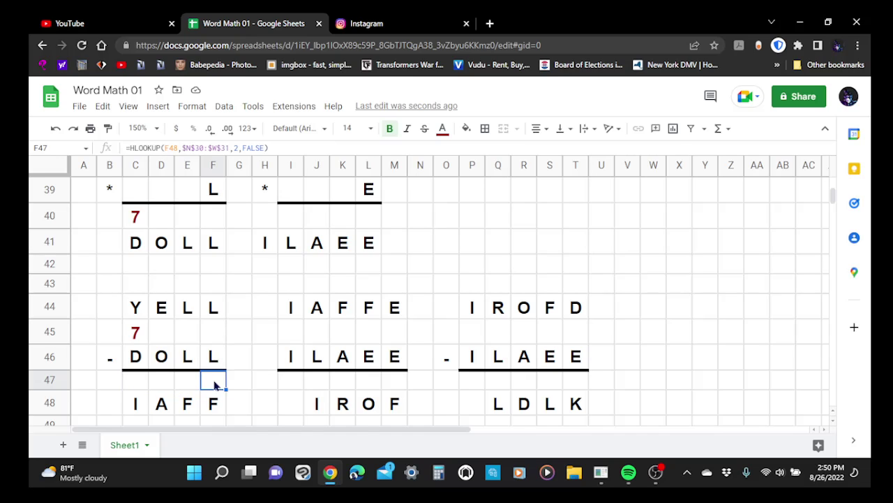
pyautogui.click(211, 338)
pyautogui.click(185, 339)
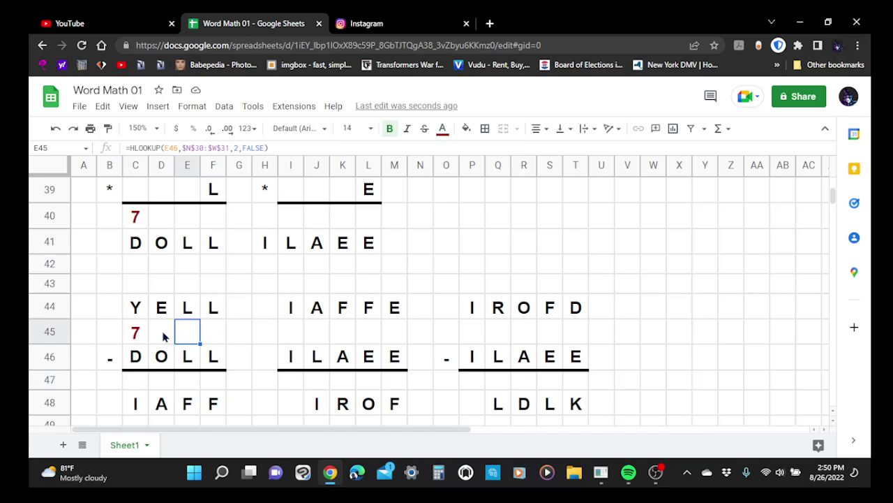
pyautogui.click(164, 336)
# Paste the HLOOKUP lookup formulas into I43:M43, I45:M45 and J47:M47 of the left subtraction
pyautogui.click(292, 285)
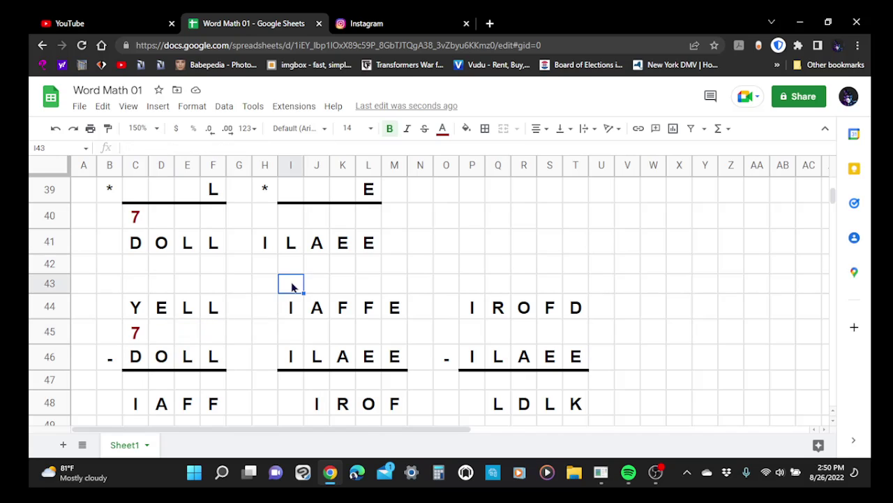
pyautogui.keyDown('shift'); pyautogui.click(349, 292); pyautogui.keyUp('shift')
pyautogui.moveTo(349, 292); pyautogui.dragTo(390, 293)
pyautogui.rightClick(335, 289)
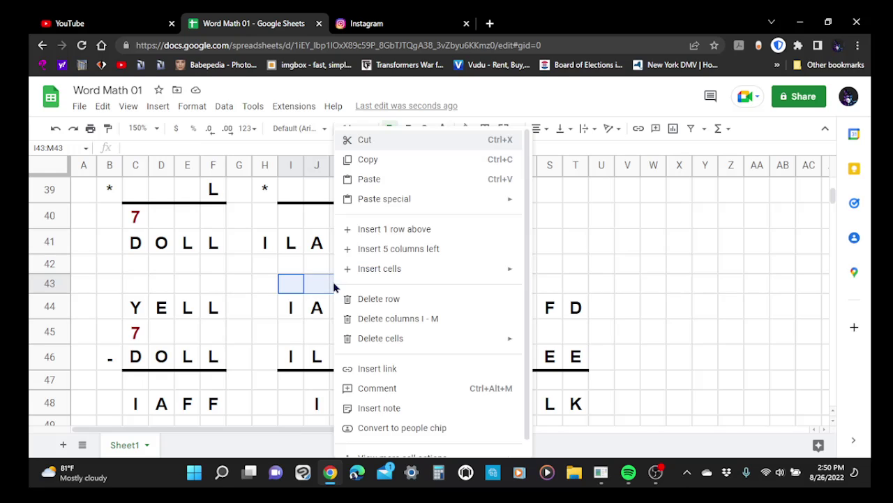
pyautogui.click(356, 183)
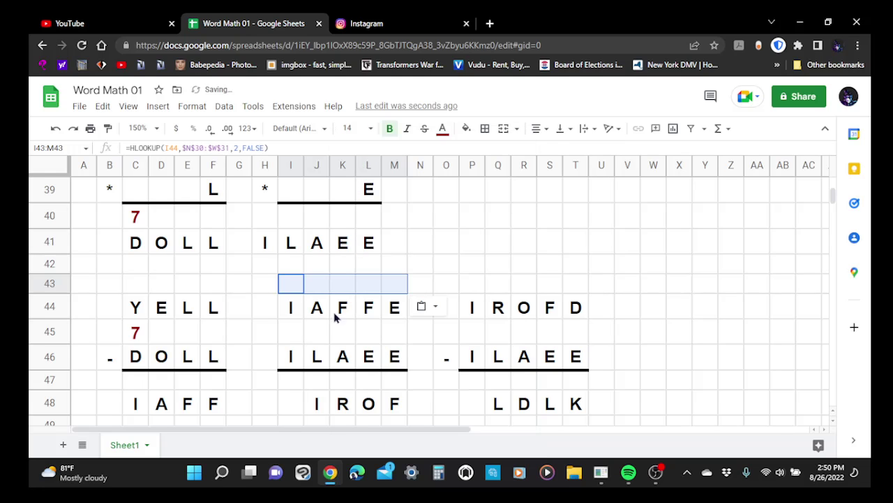
pyautogui.moveTo(295, 342); pyautogui.dragTo(389, 340)
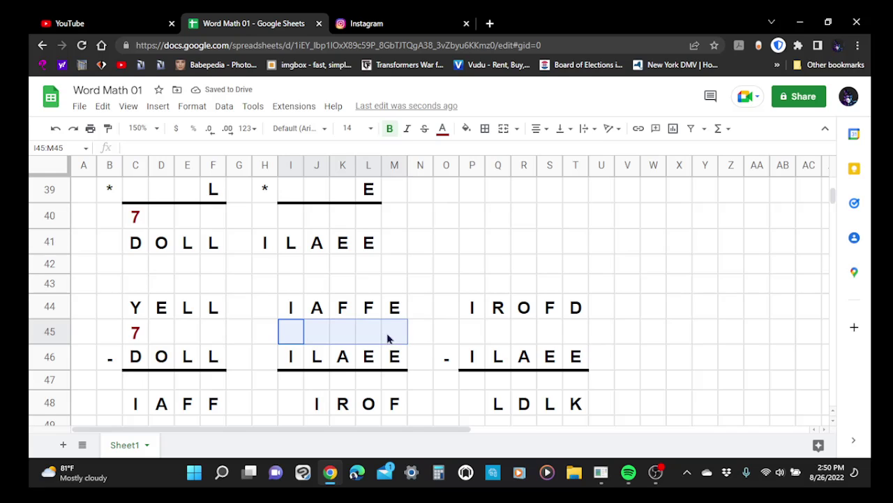
pyautogui.rightClick(389, 338)
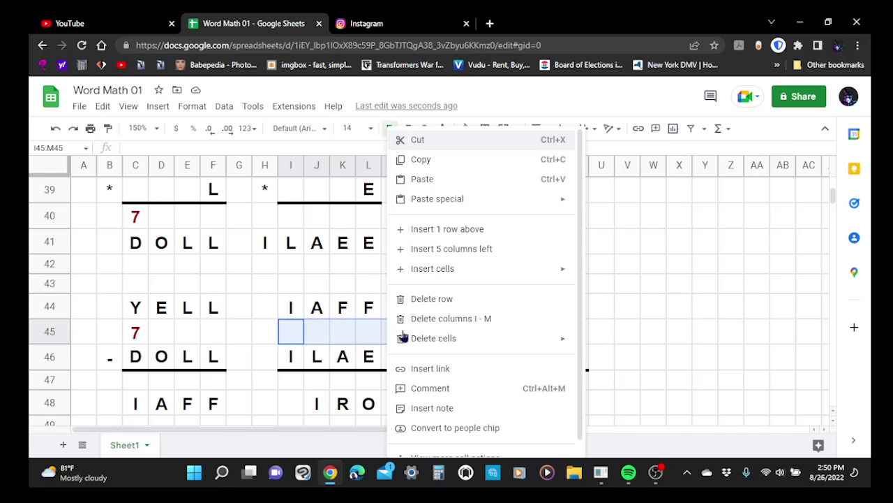
pyautogui.click(424, 182)
pyautogui.click(319, 382)
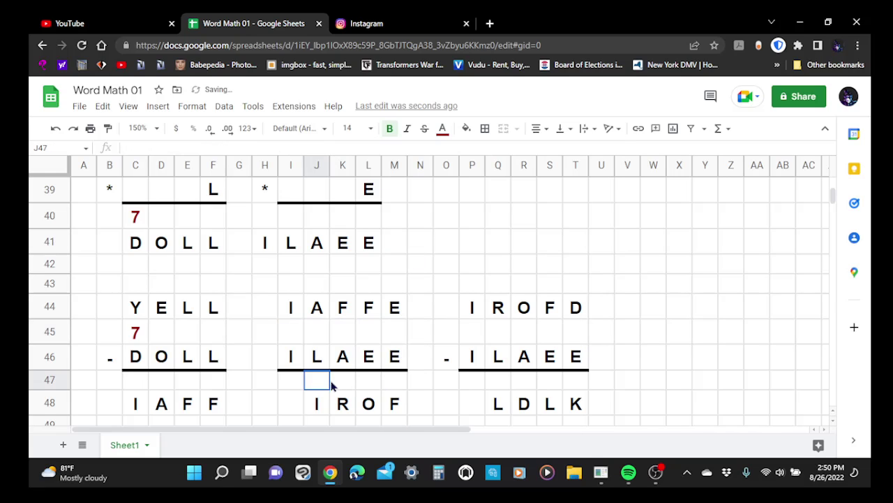
pyautogui.moveTo(335, 385); pyautogui.dragTo(394, 385)
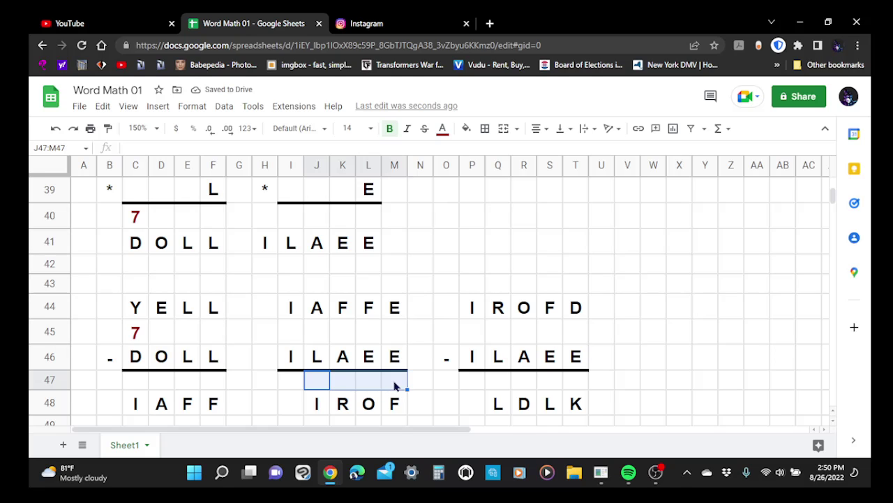
pyautogui.rightClick(394, 386)
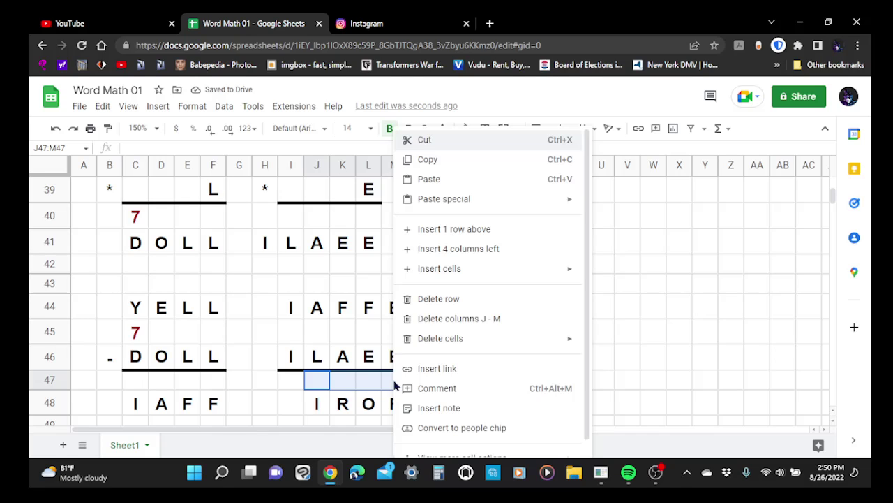
pyautogui.click(429, 179)
# Paste the lookup formulas into P43:T43, P45:T45 and Q47:T47 around IROFD − ILAEE
pyautogui.click(483, 287)
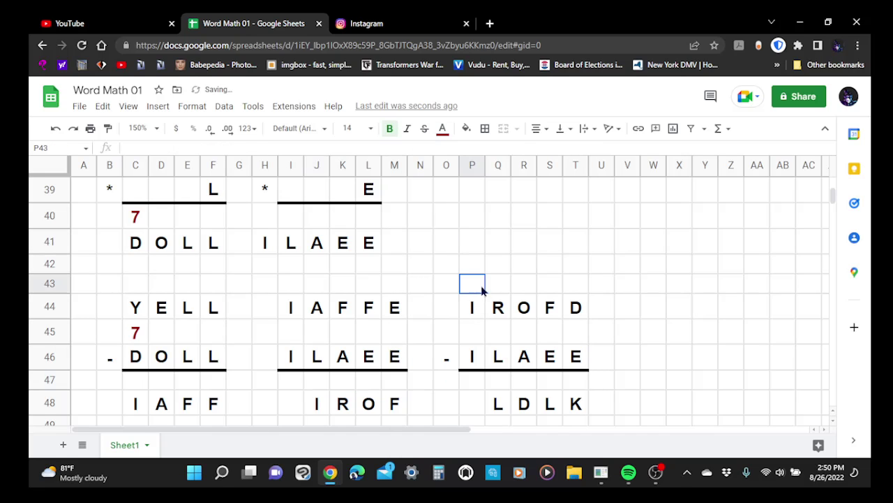
pyautogui.moveTo(486, 291); pyautogui.dragTo(573, 291)
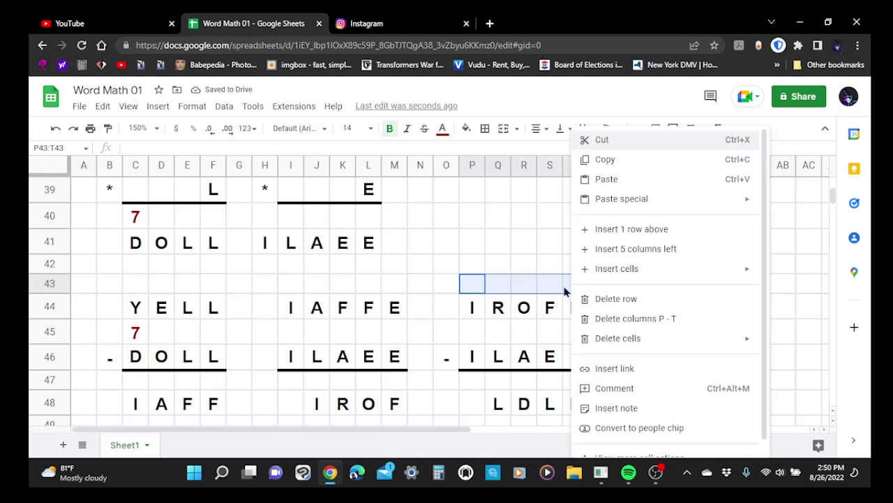
pyautogui.click(600, 179)
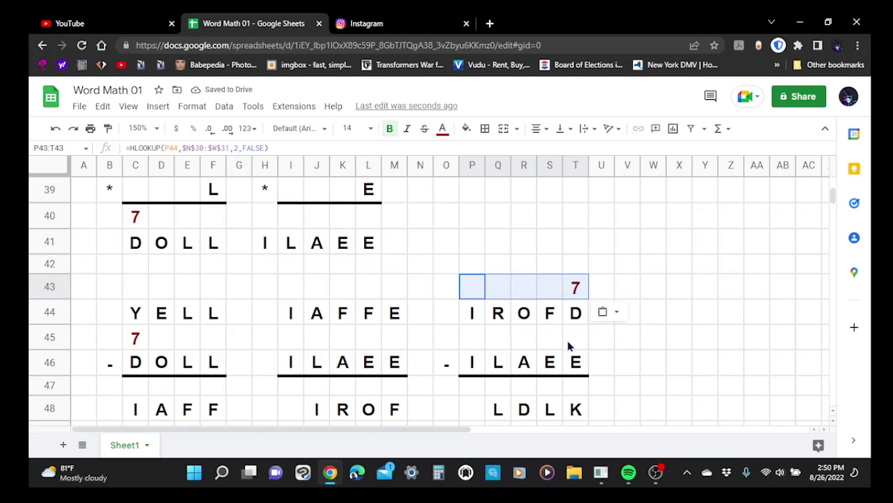
pyautogui.click(472, 337)
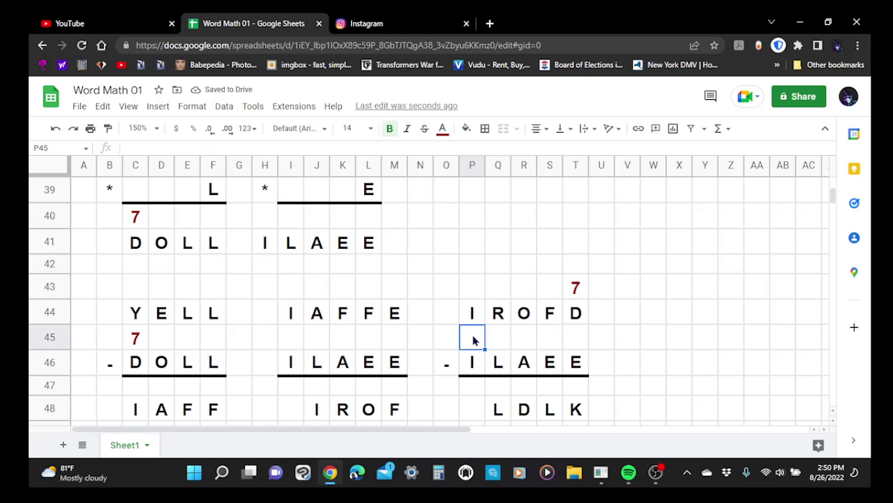
pyautogui.moveTo(473, 340); pyautogui.dragTo(577, 342)
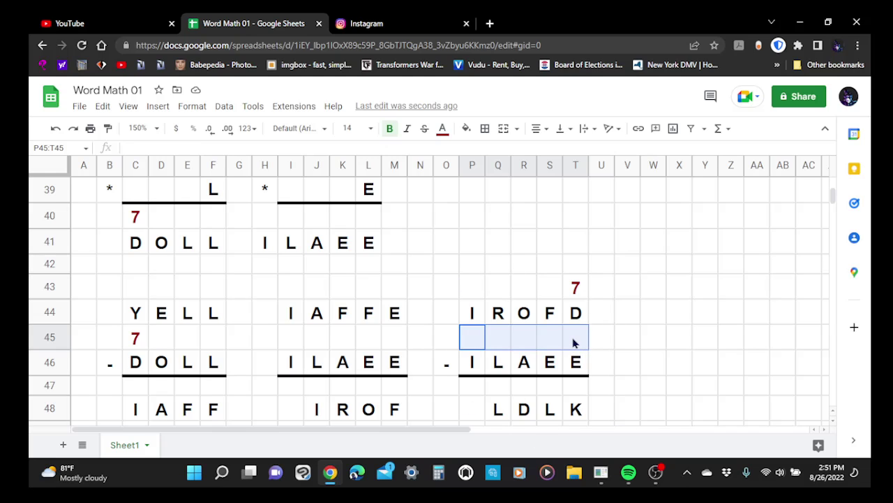
pyautogui.rightClick(573, 342)
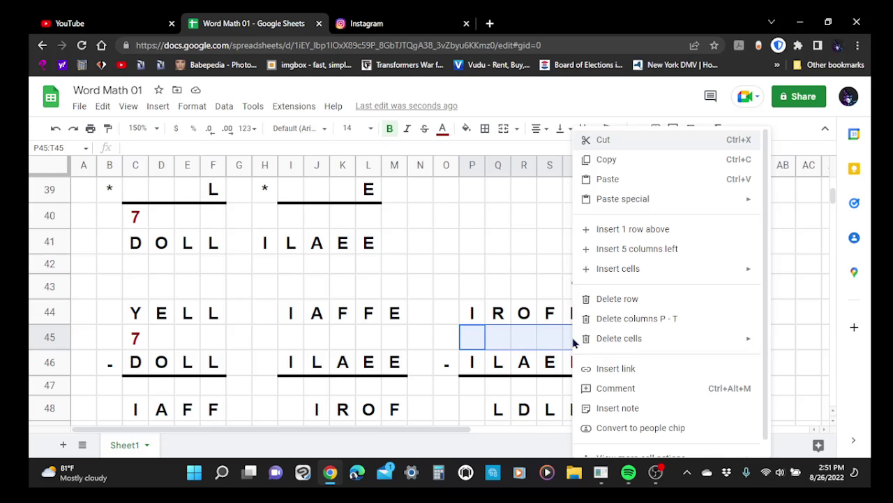
pyautogui.click(607, 179)
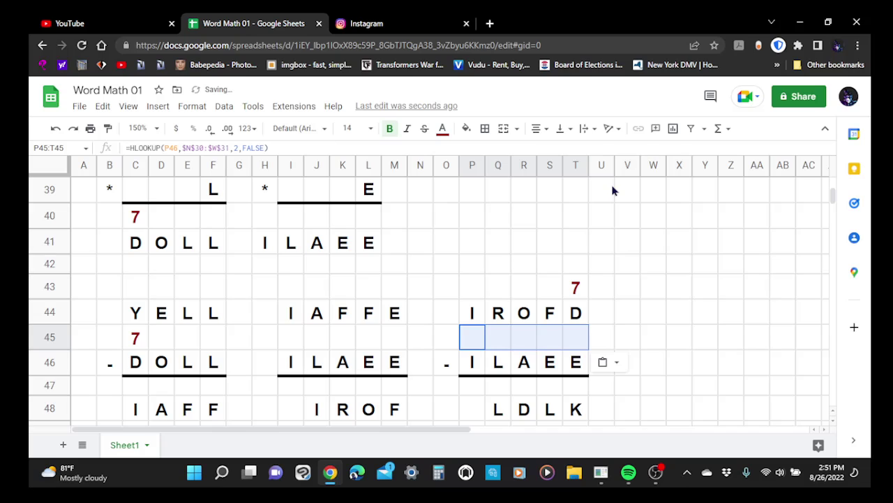
pyautogui.click(503, 395)
pyautogui.moveTo(504, 395); pyautogui.dragTo(589, 395)
pyautogui.rightClick(570, 391)
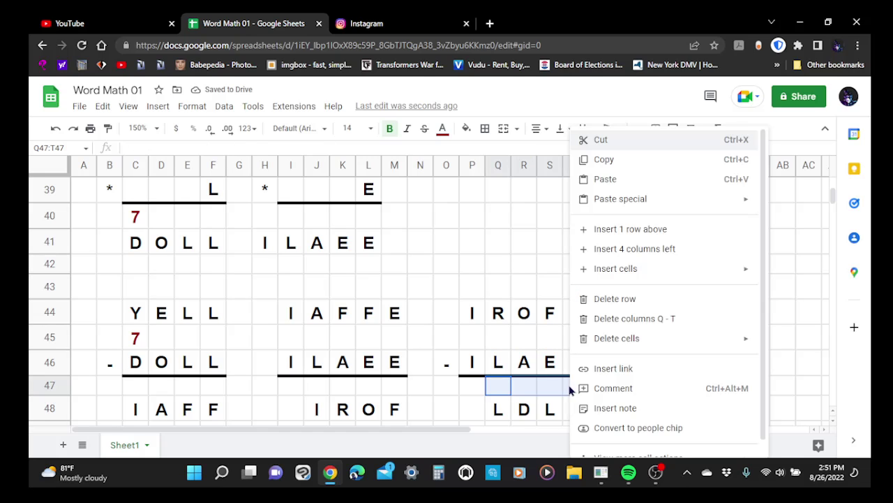
pyautogui.click(606, 180)
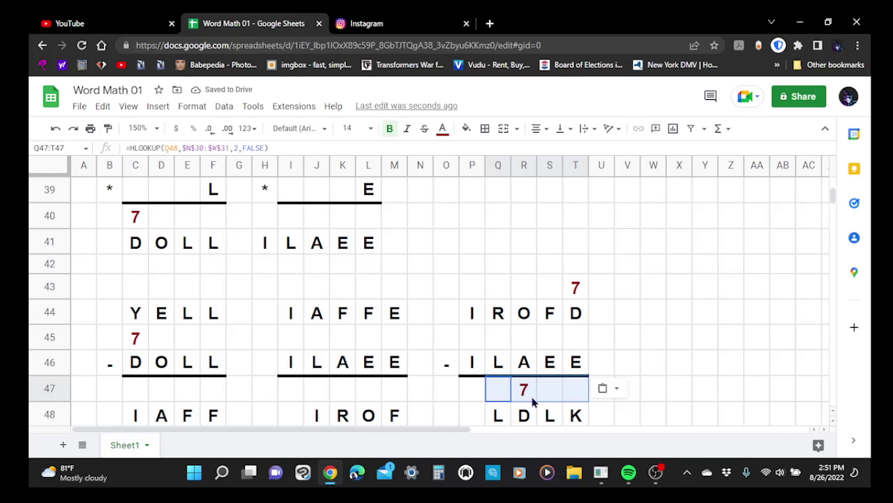
# Deselect the pasted range and scroll through the sheet to review the new lookup rows
pyautogui.click(643, 359)
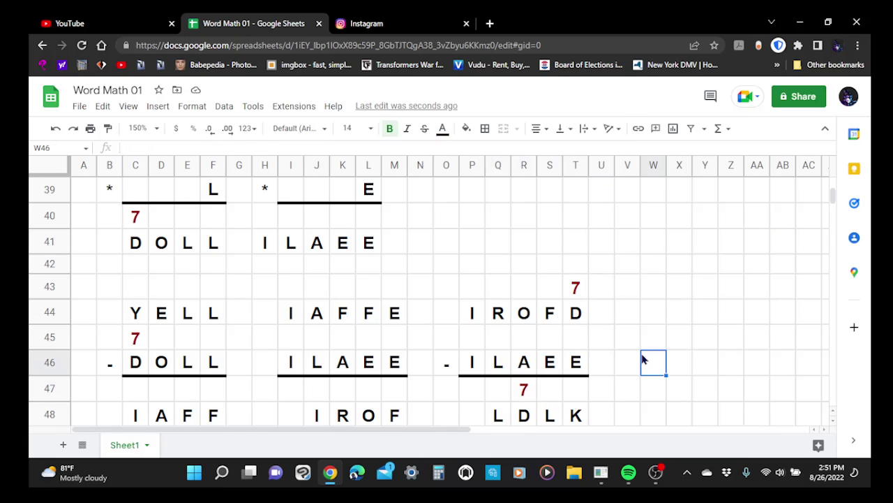
pyautogui.scroll(-2, 628, 361)
pyautogui.scroll(5, 626, 361)
pyautogui.scroll(2, 626, 362)
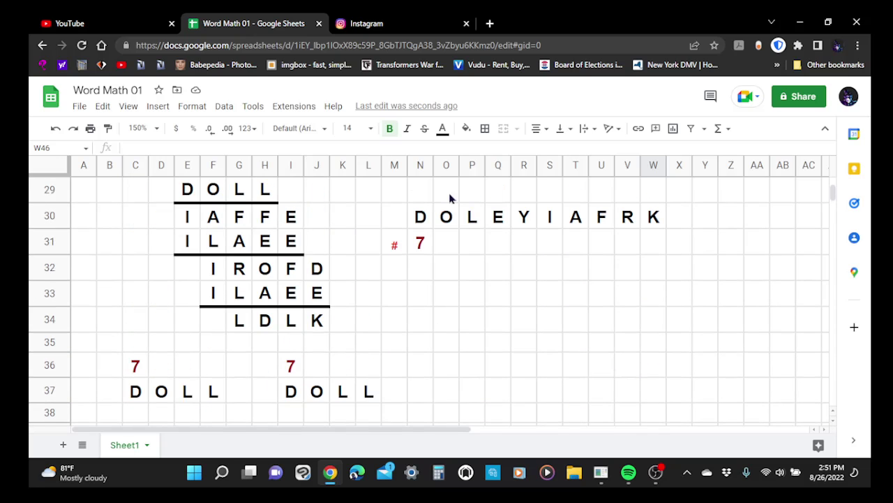
pyautogui.scroll(-1, 342, 168)
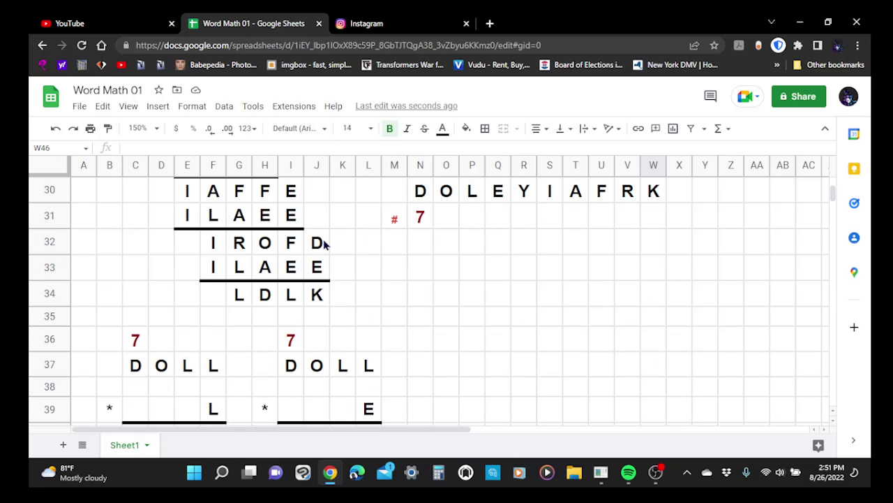
pyautogui.scroll(-3, 345, 235)
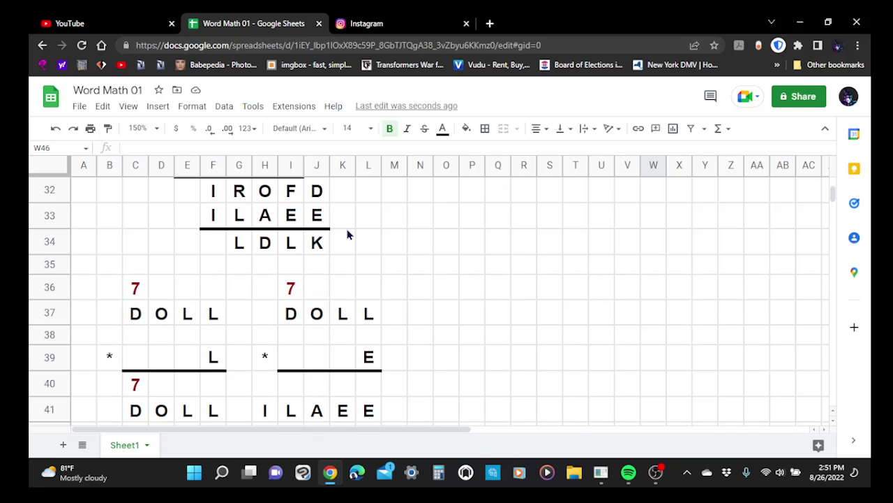
pyautogui.scroll(4, 347, 236)
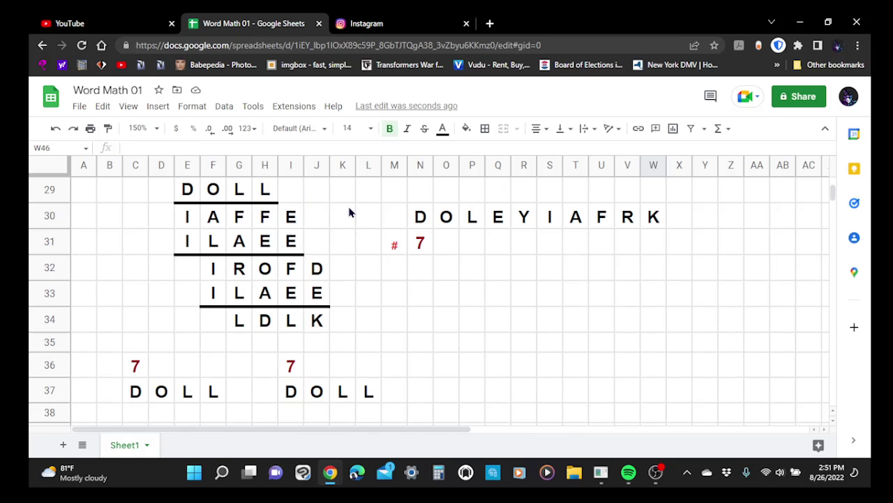
# Set the sheet zoom to 100% and select the trial digit 7 in N31
pyautogui.click(159, 129)
pyautogui.click(146, 210)
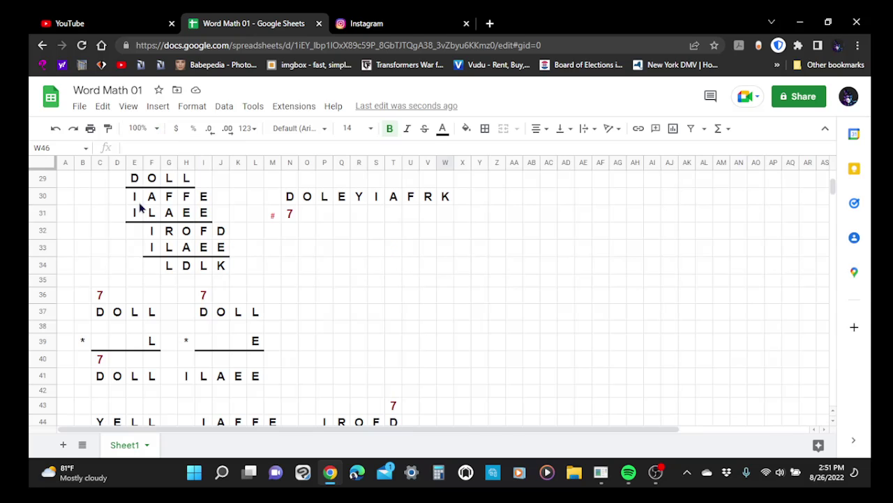
pyautogui.scroll(1, 402, 238)
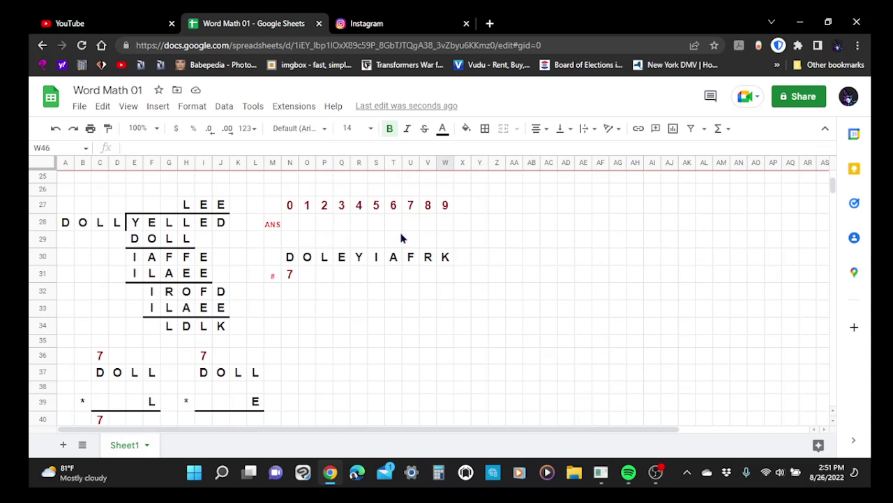
pyautogui.scroll(-3, 399, 236)
pyautogui.scroll(4, 396, 238)
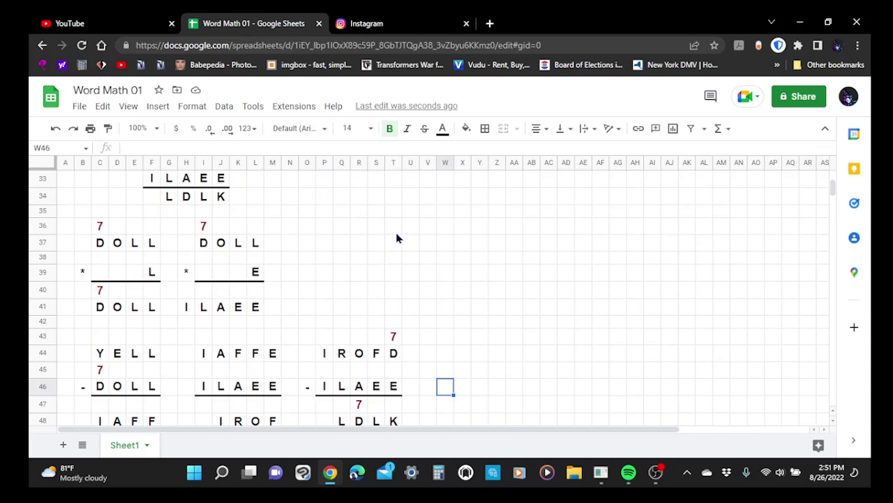
pyautogui.click(295, 232)
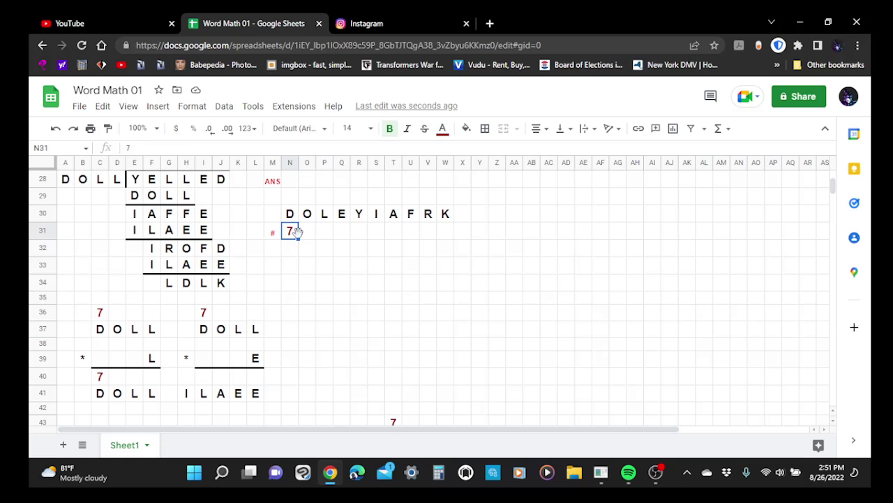
# Delete the trial 7 from key cell N31 so every lookup check digit goes blank
pyautogui.press('Delete')
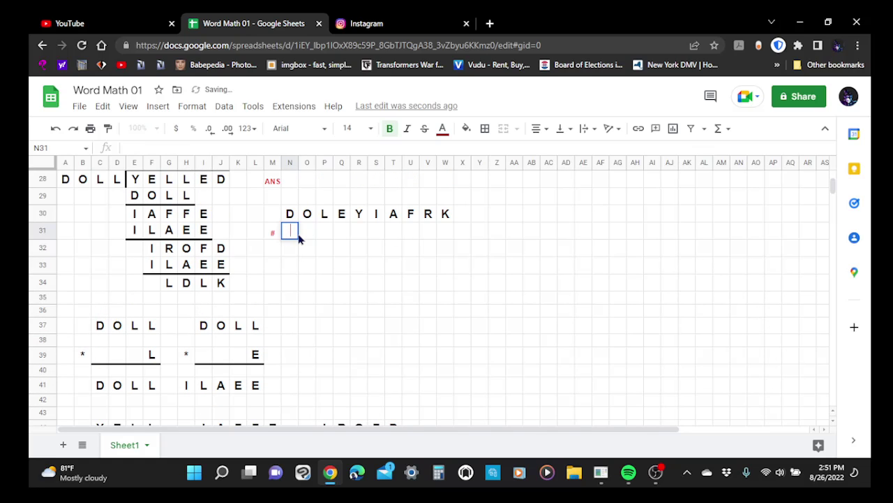
pyautogui.moveTo(297, 232); pyautogui.dragTo(302, 214)
pyautogui.scroll(-1, 302, 214)
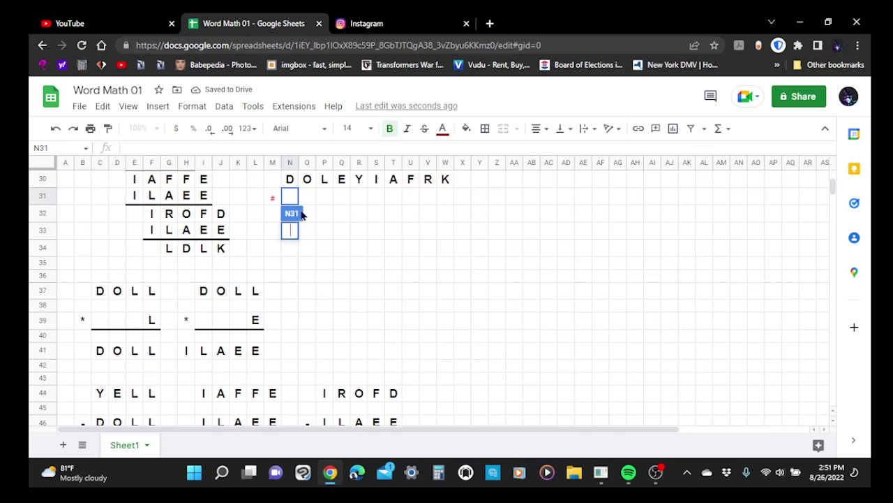
pyautogui.scroll(-2, 351, 283)
pyautogui.moveTo(350, 278); pyautogui.dragTo(352, 283)
pyautogui.scroll(4, 351, 284)
pyautogui.moveTo(291, 277); pyautogui.dragTo(293, 278)
pyautogui.click(307, 279)
pyautogui.scroll(-3, 304, 275)
pyautogui.scroll(3, 305, 274)
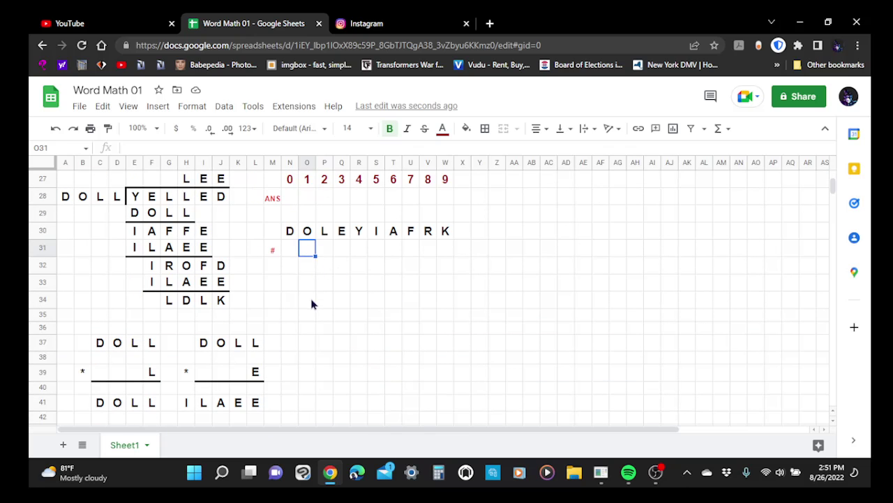
pyautogui.click(326, 250)
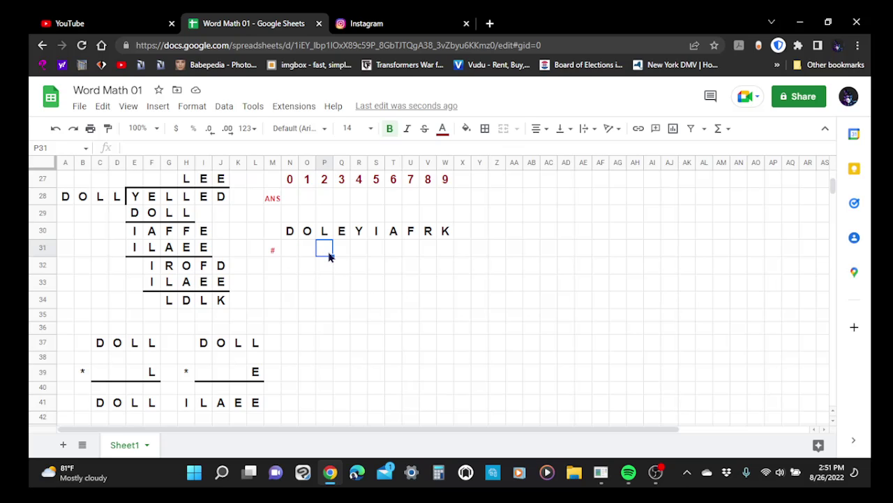
pyautogui.scroll(-1, 329, 256)
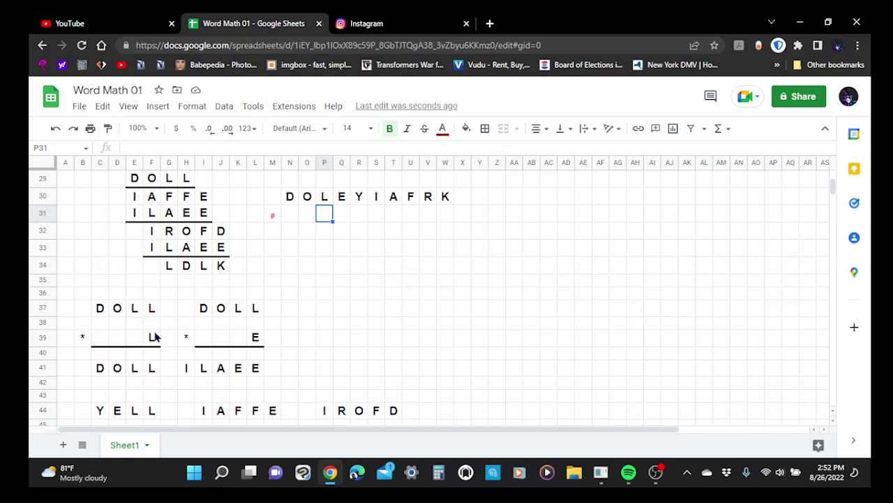
pyautogui.scroll(-1, 189, 279)
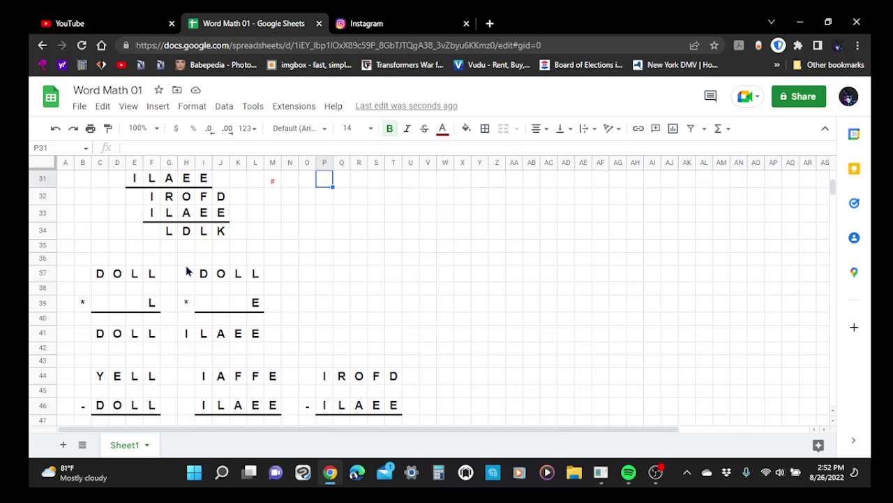
pyautogui.scroll(-1, 173, 279)
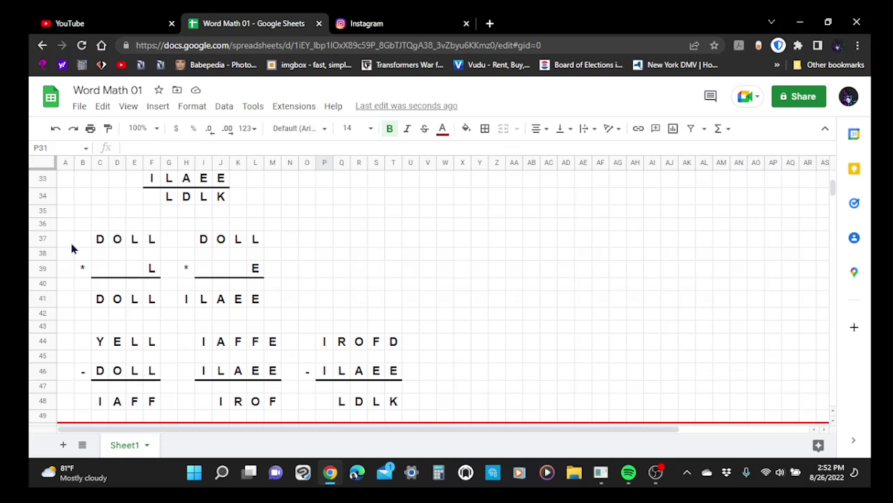
pyautogui.scroll(2, 329, 249)
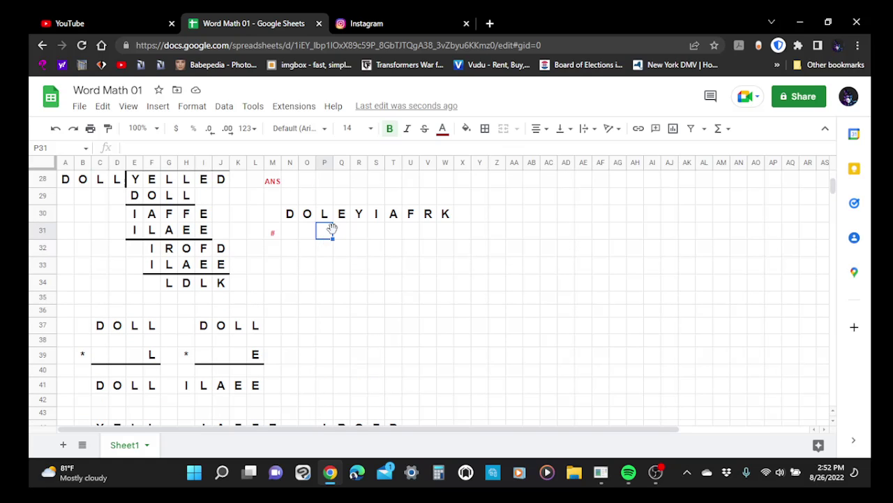
# Give L the digit 1 in key cell P31 and enter L in answer cell O28
pyautogui.write('1')
pyautogui.press('Return')
pyautogui.scroll(-2, 220, 259)
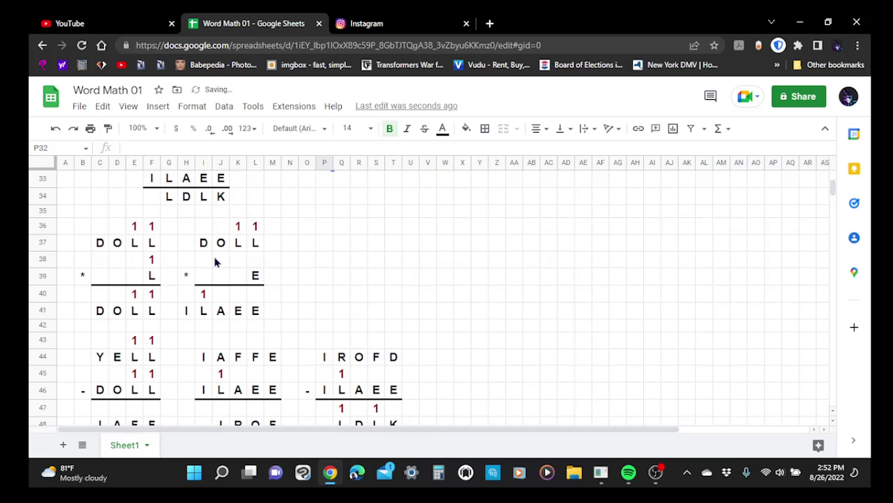
pyautogui.scroll(-1, 256, 268)
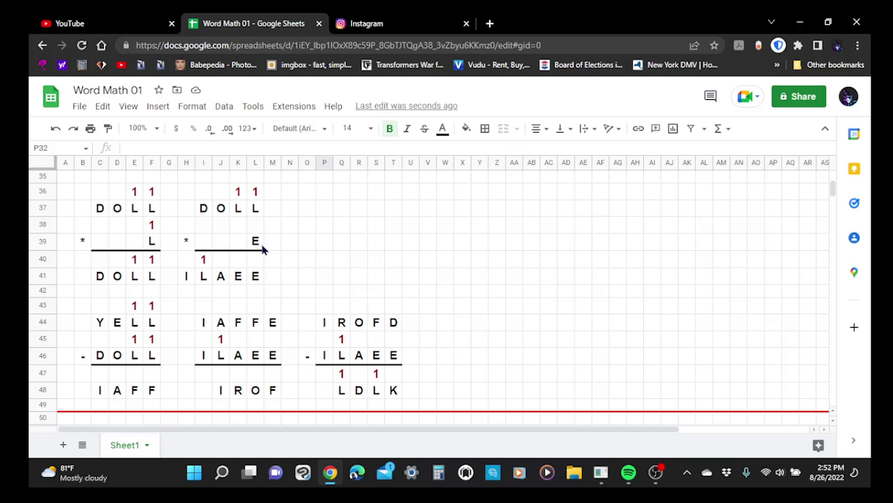
pyautogui.scroll(-1, 263, 249)
pyautogui.scroll(4, 262, 249)
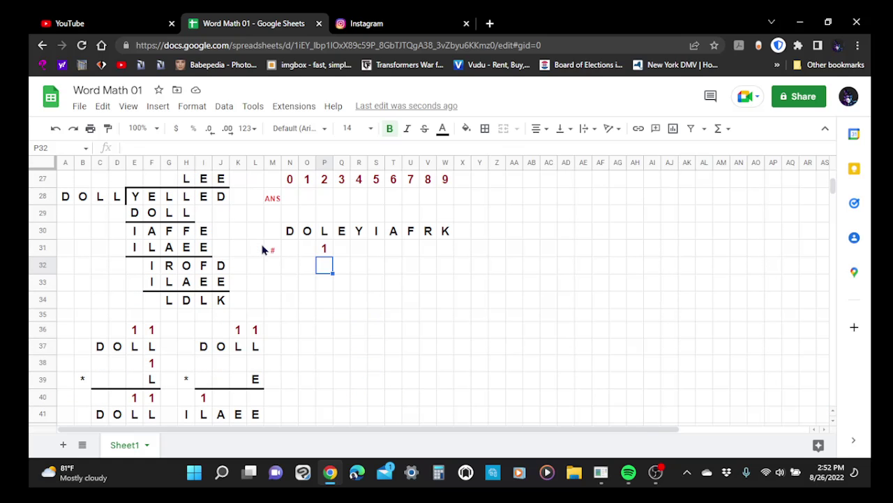
pyautogui.click(308, 200)
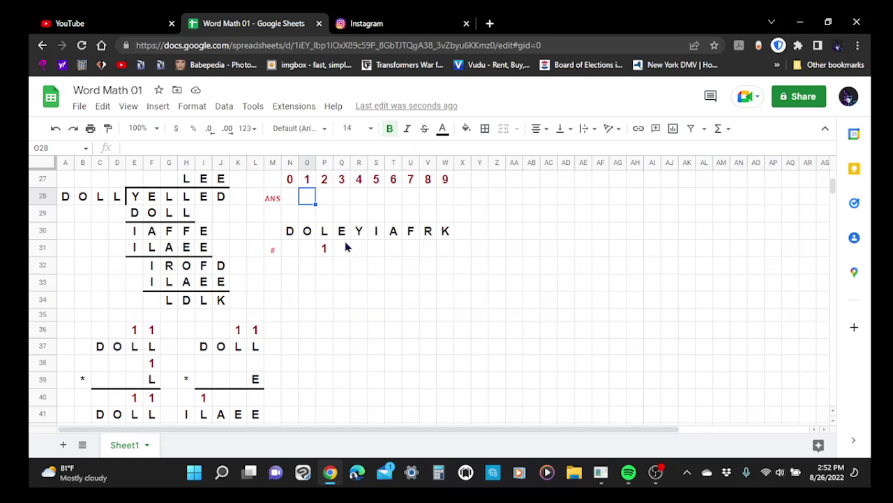
pyautogui.write('L')
pyautogui.press('Return')
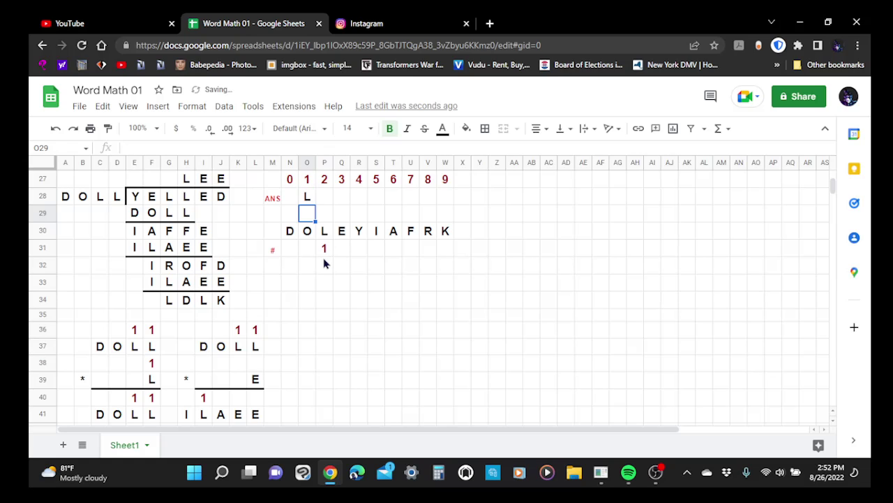
pyautogui.click(307, 201)
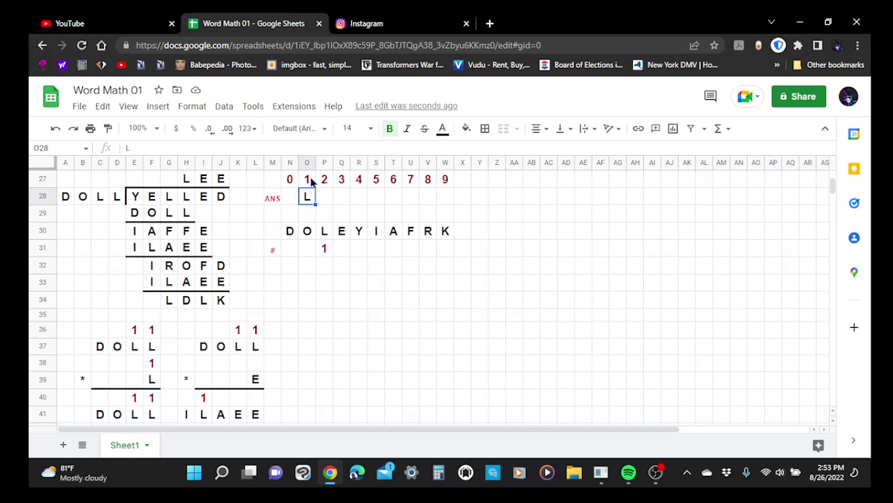
pyautogui.click(298, 249)
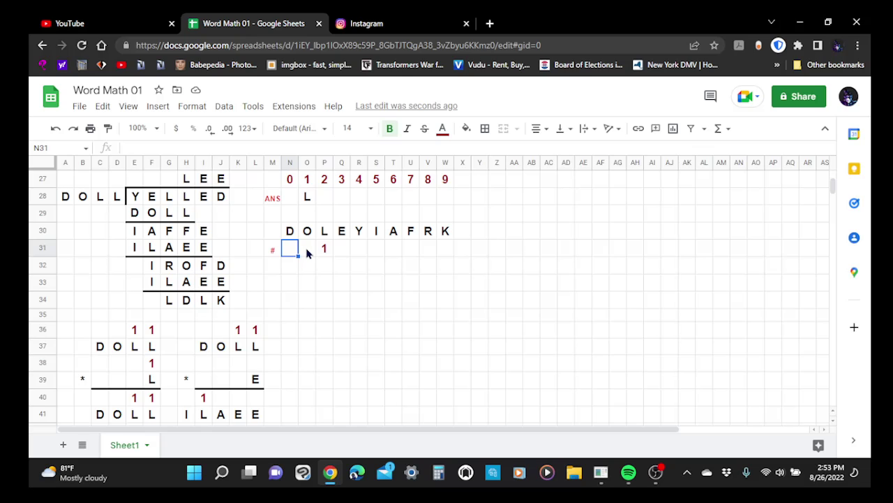
pyautogui.click(307, 253)
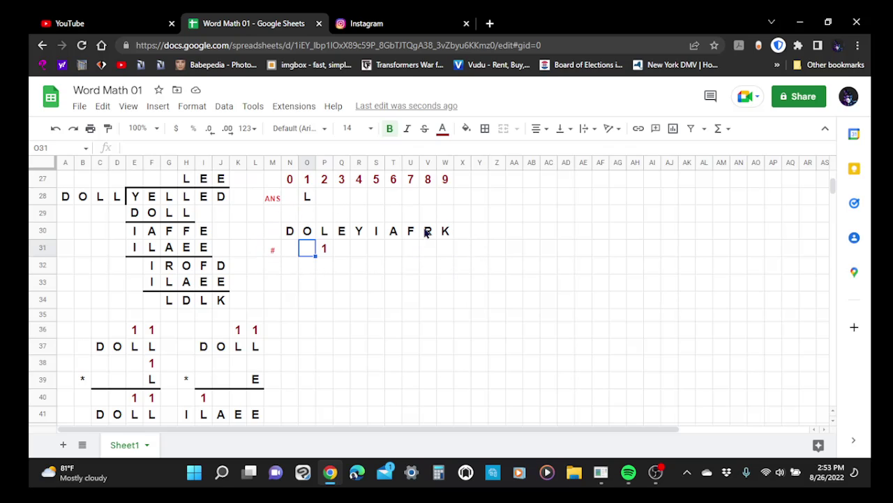
pyautogui.scroll(-1, 252, 364)
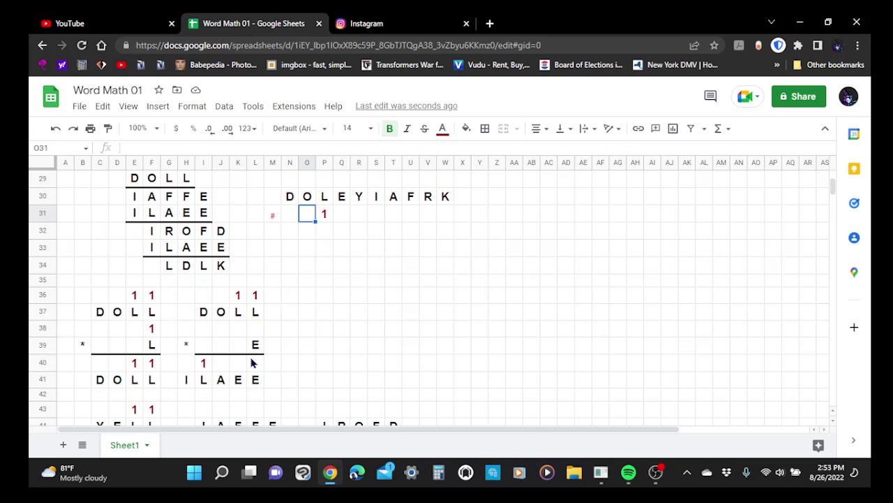
pyautogui.scroll(-1, 253, 362)
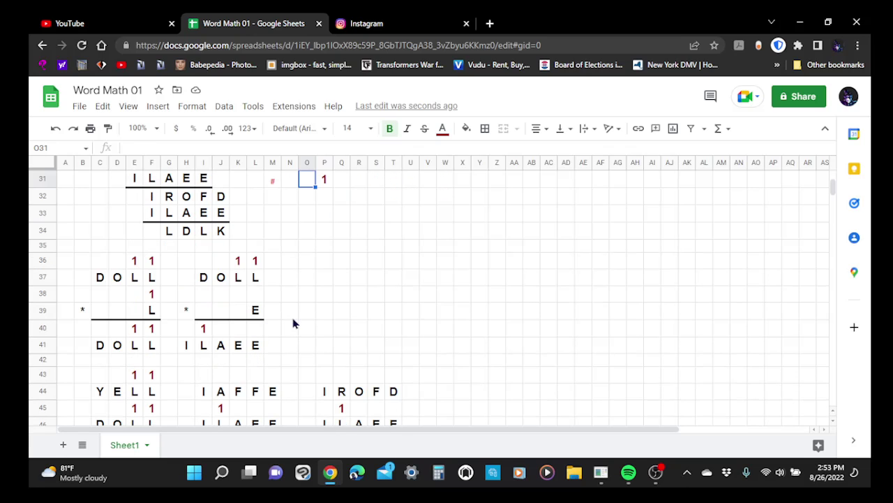
pyautogui.scroll(-1, 294, 324)
pyautogui.scroll(2, 294, 323)
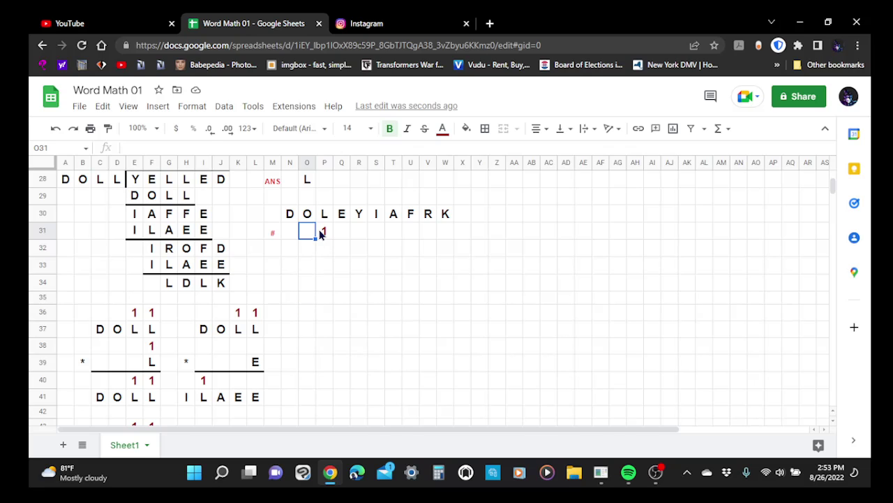
pyautogui.scroll(-3, 305, 277)
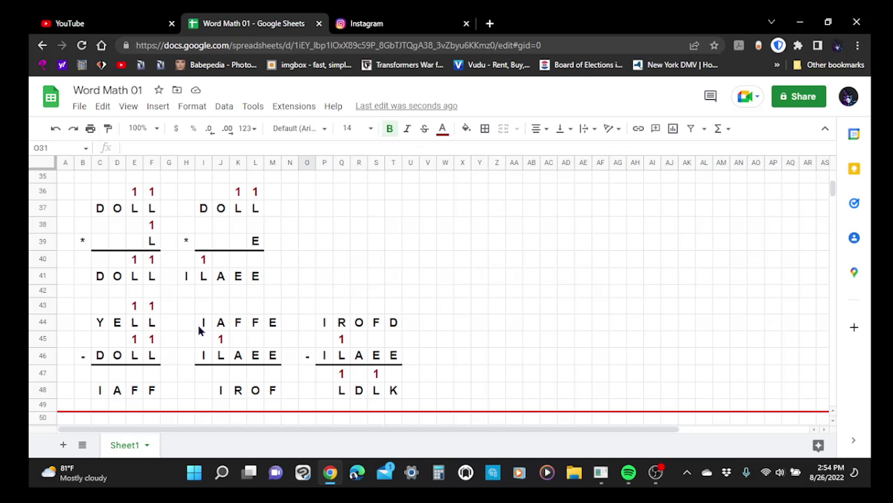
# Zoom the sheet to 150% and scroll through the enlarged puzzle
pyautogui.click(156, 130)
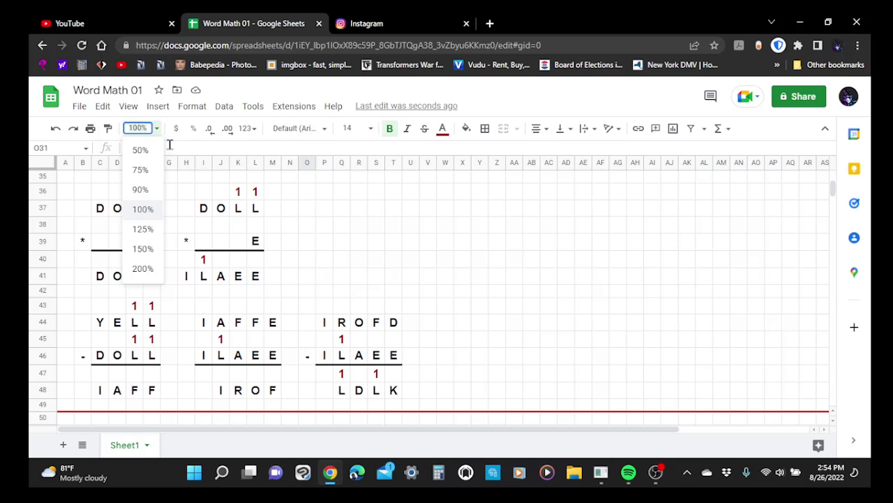
pyautogui.click(143, 249)
pyautogui.scroll(-1, 256, 261)
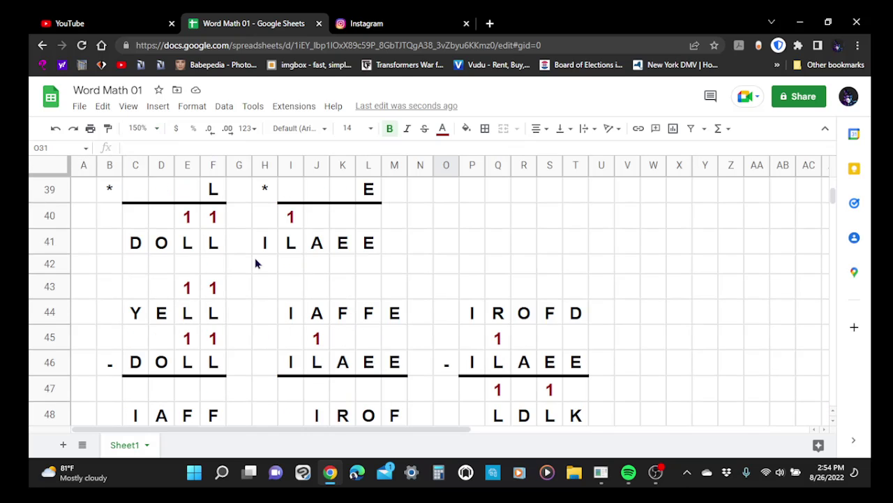
pyautogui.scroll(-2, 255, 262)
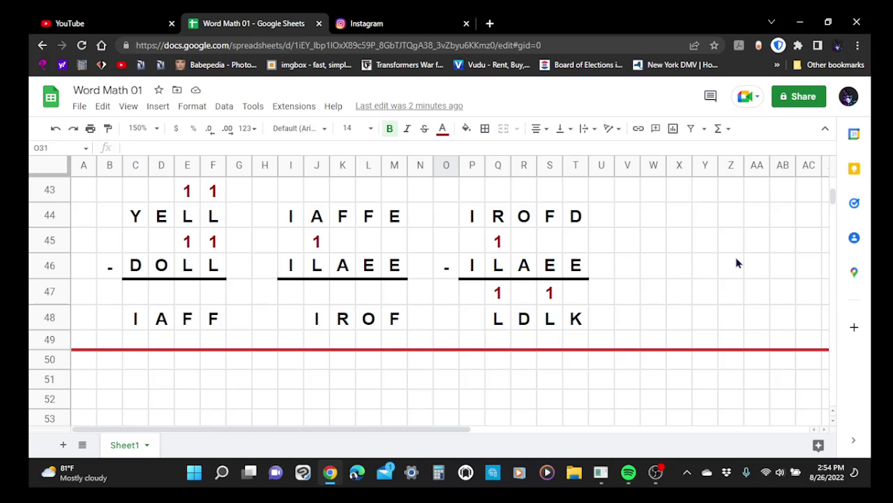
pyautogui.scroll(5, 738, 263)
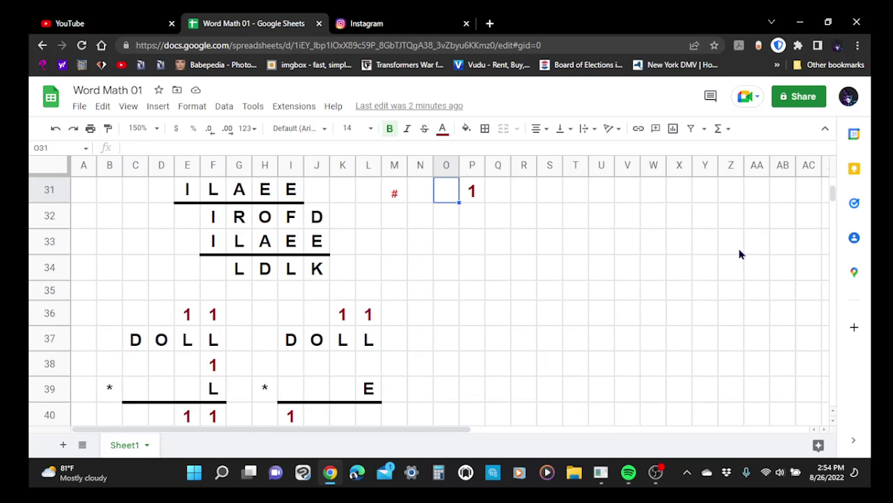
# Enter 0 under F in key cell U31, filling zeros into IAFFE, IROFD, IAFF and IROF
pyautogui.click(609, 270)
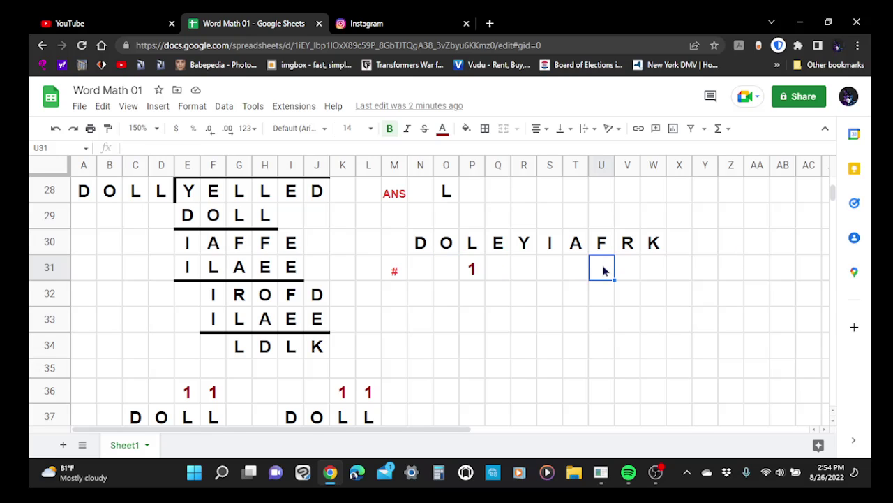
pyautogui.write('0')
pyautogui.press('Return')
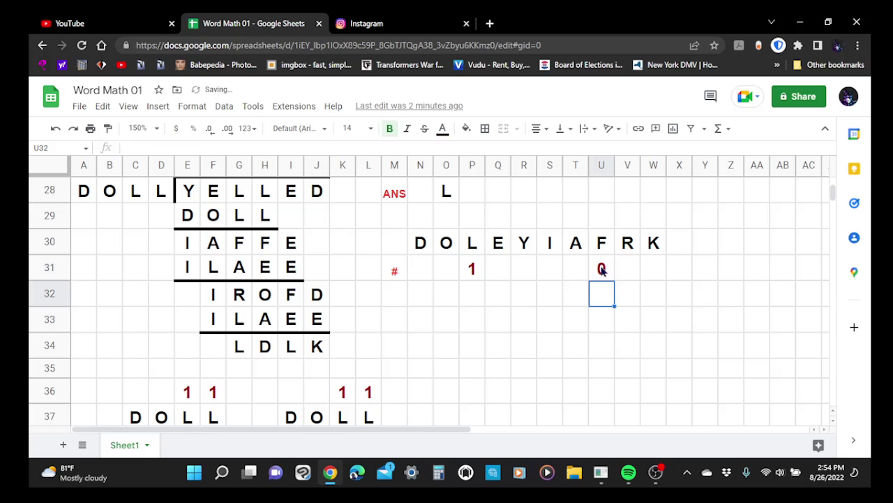
pyautogui.scroll(-3, 513, 224)
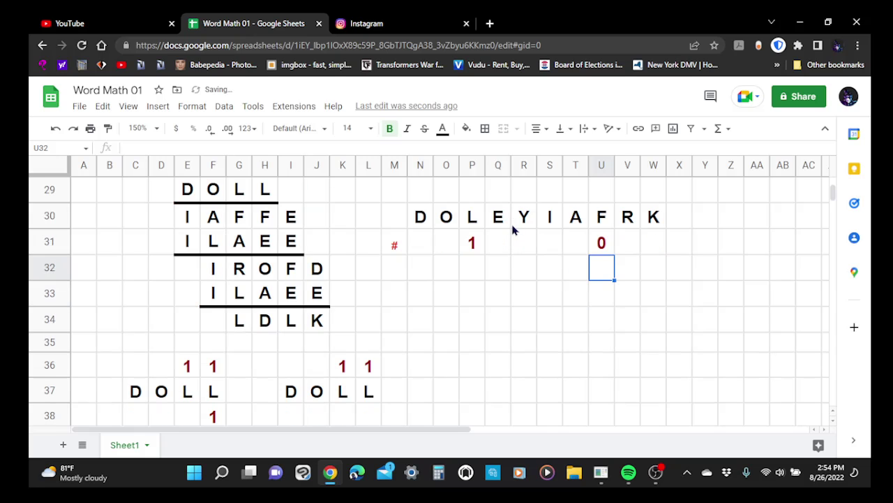
pyautogui.scroll(-5, 513, 222)
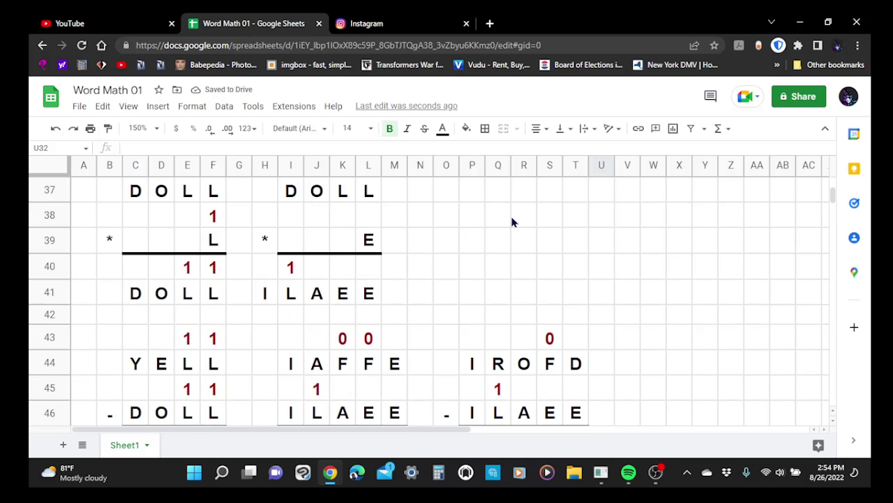
pyautogui.scroll(-2, 511, 222)
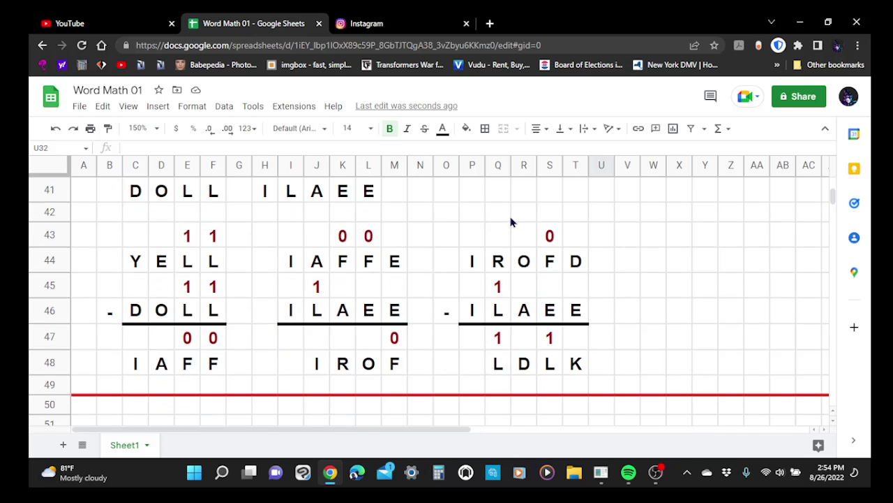
pyautogui.scroll(-2, 511, 222)
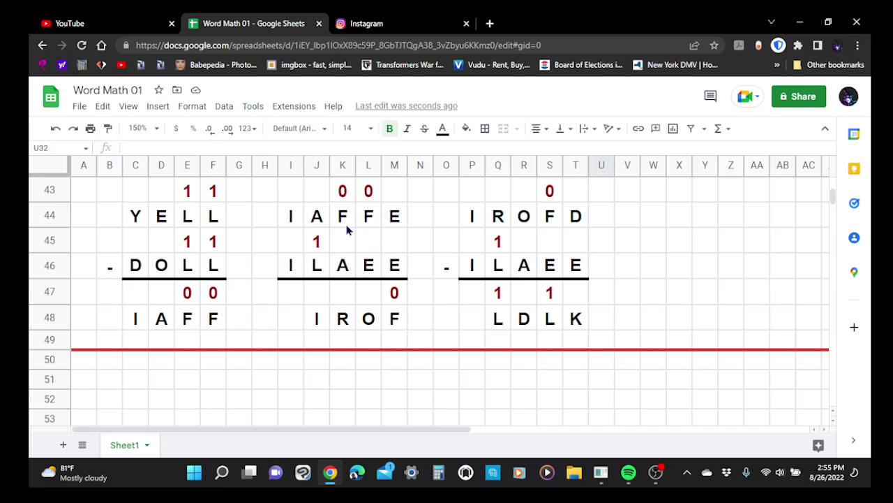
# Enter F in answer cell N28 under digit 0, so the answer row reads FL
pyautogui.scroll(-1, 343, 233)
pyautogui.scroll(3, 343, 233)
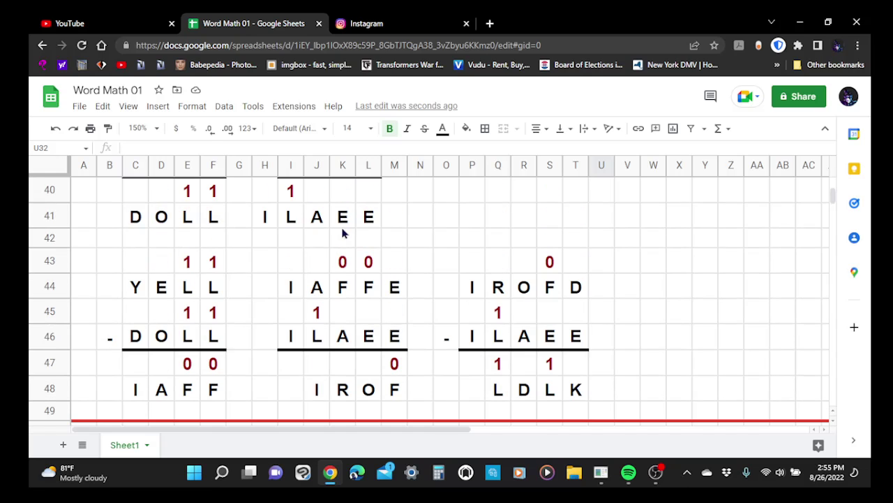
pyautogui.scroll(3, 416, 235)
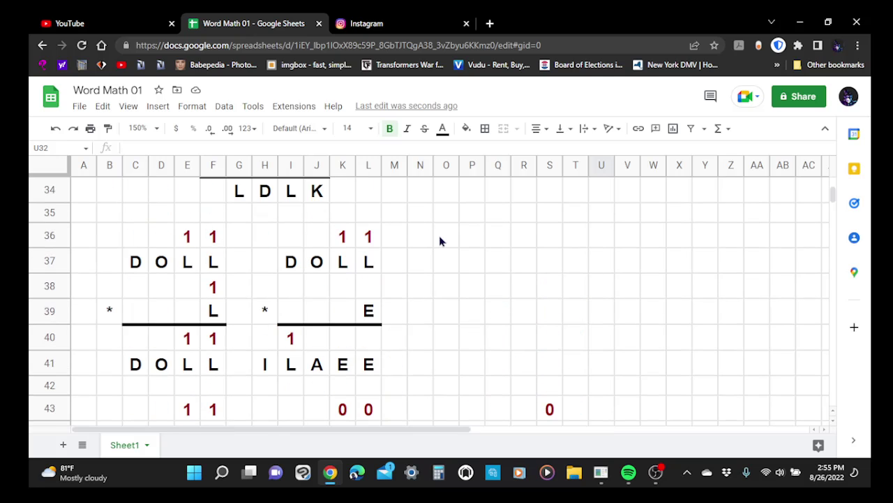
pyautogui.scroll(-2, 439, 241)
pyautogui.scroll(-2, 439, 235)
pyautogui.scroll(-1, 439, 236)
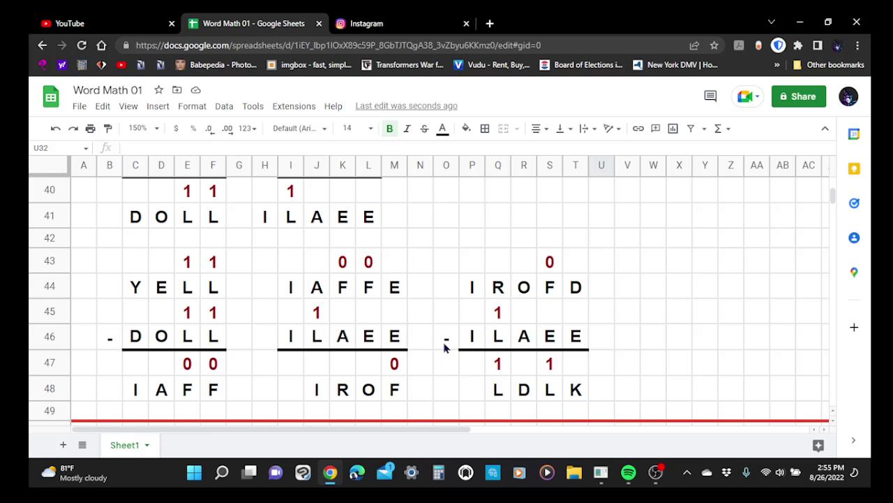
pyautogui.scroll(3, 489, 299)
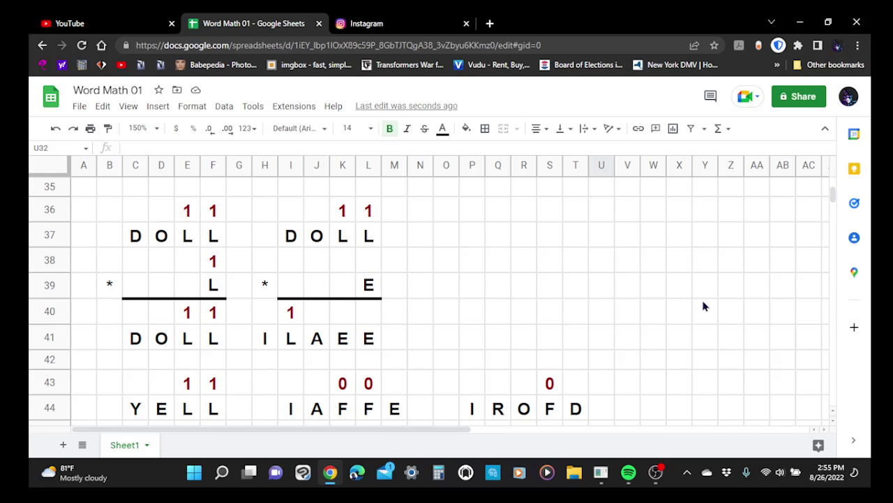
pyautogui.scroll(2, 699, 299)
pyautogui.scroll(-1, 700, 303)
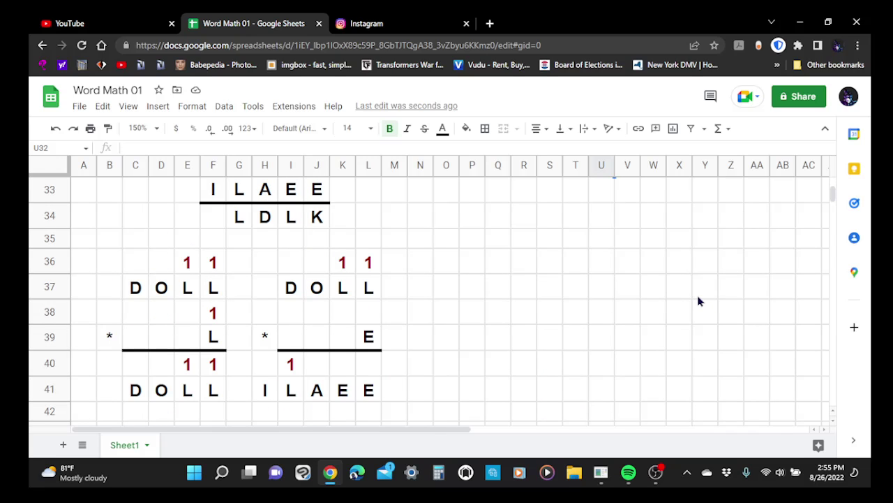
pyautogui.scroll(4, 698, 300)
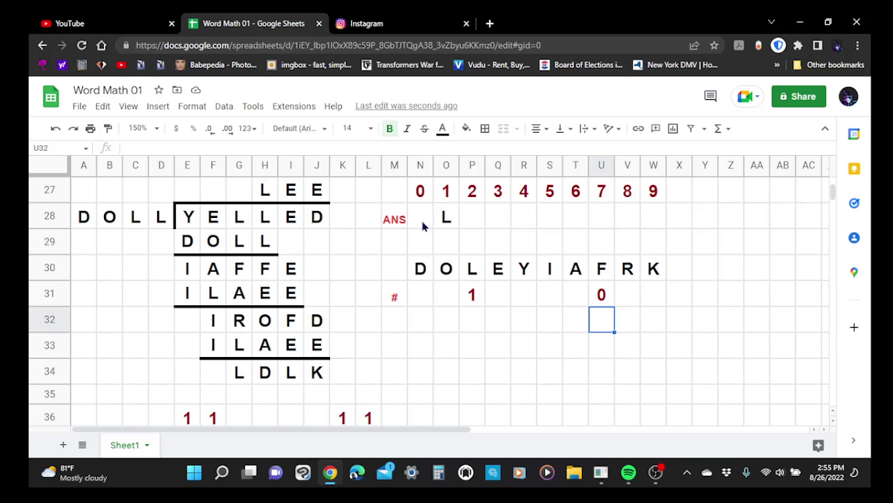
pyautogui.click(422, 223)
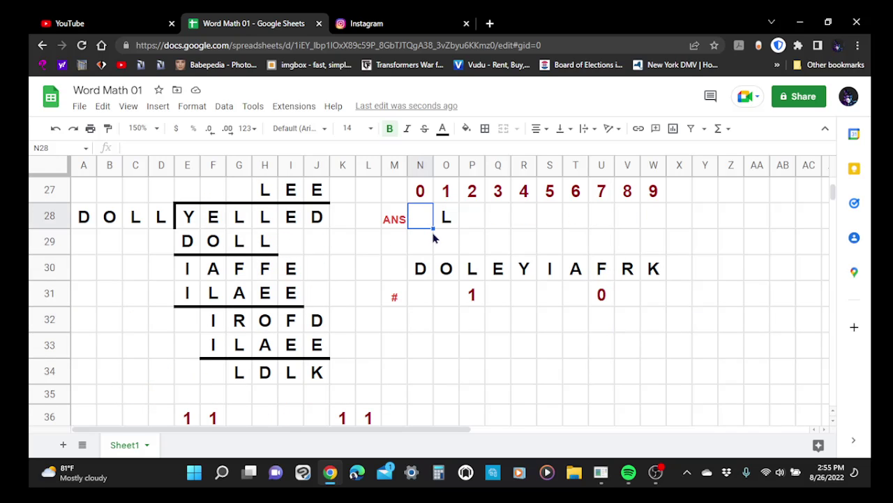
pyautogui.write('F')
pyautogui.press('Return')
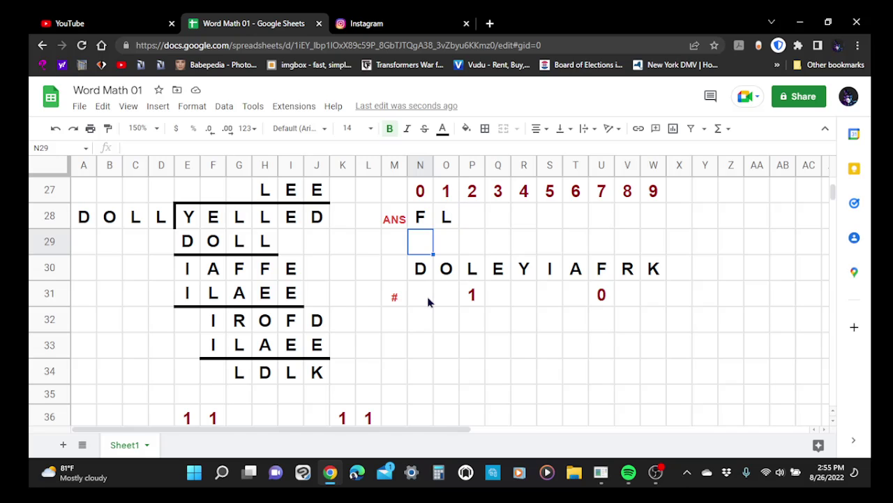
pyautogui.scroll(-1, 428, 302)
pyautogui.scroll(-10, 429, 301)
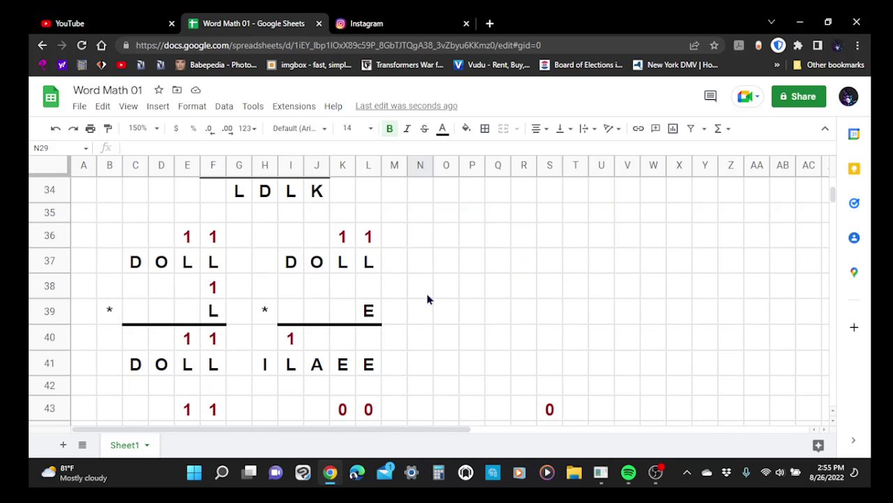
pyautogui.scroll(-2, 428, 298)
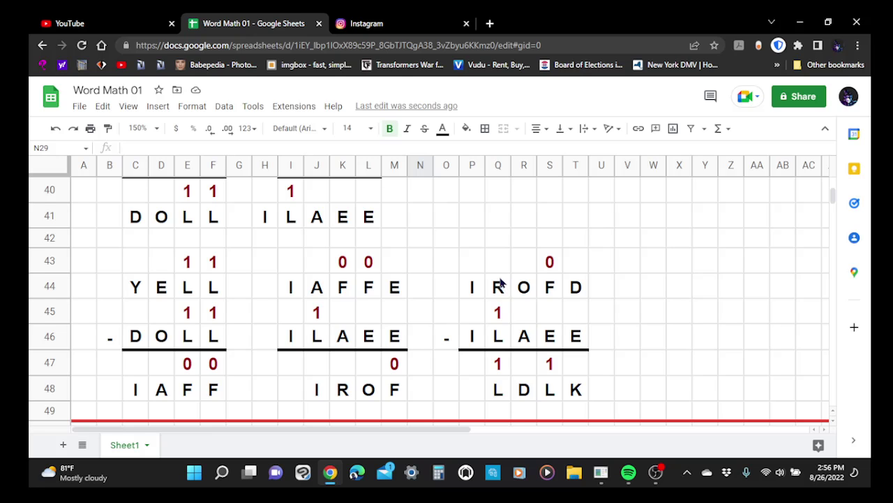
pyautogui.scroll(3, 510, 314)
pyautogui.scroll(3, 512, 307)
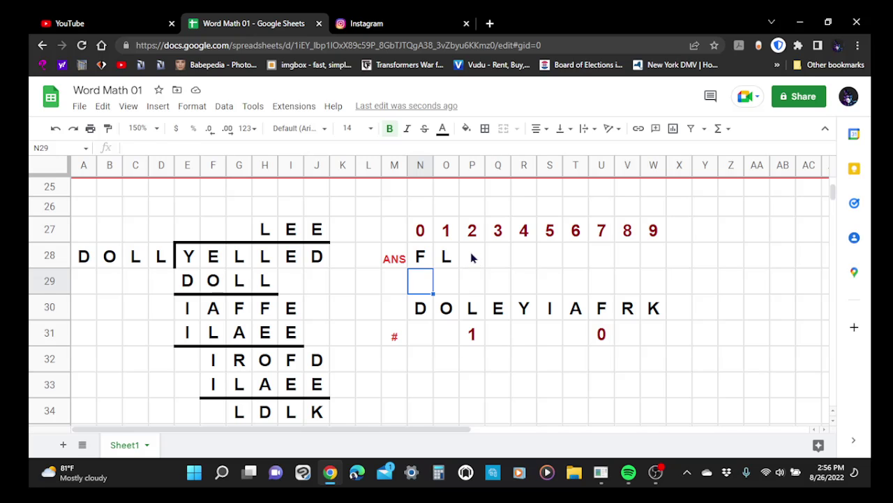
pyautogui.scroll(-5, 471, 259)
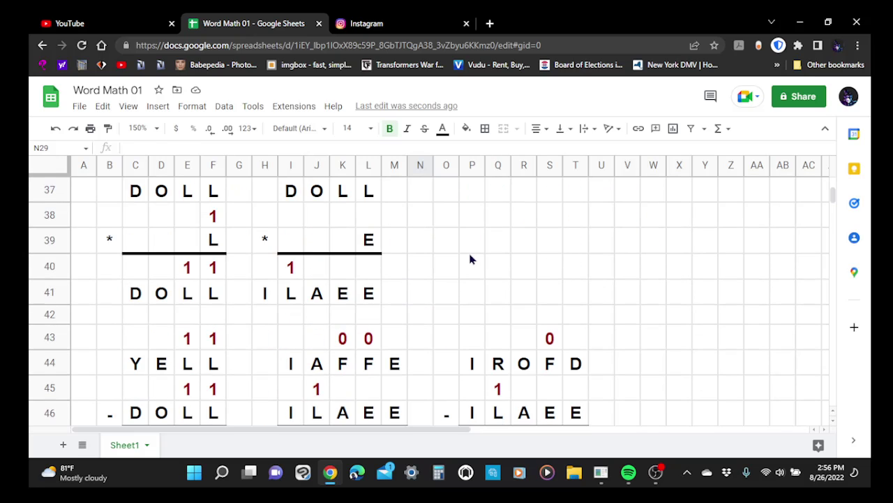
pyautogui.scroll(-1, 471, 258)
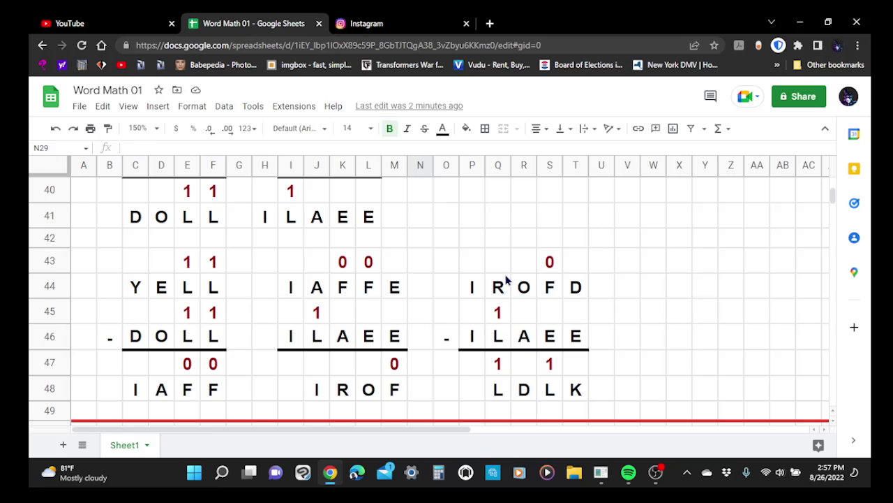
# Assign R the digit 3 in key cell V31
pyautogui.scroll(1, 506, 278)
pyautogui.scroll(3, 507, 273)
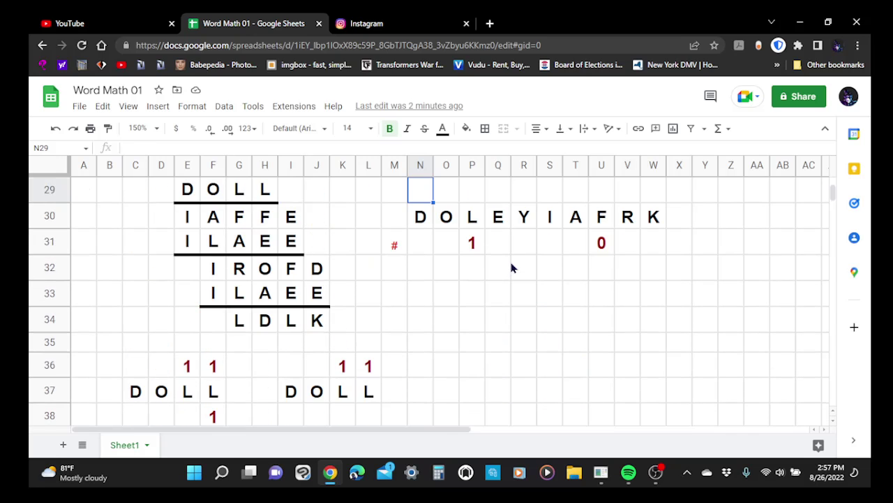
pyautogui.scroll(1, 512, 268)
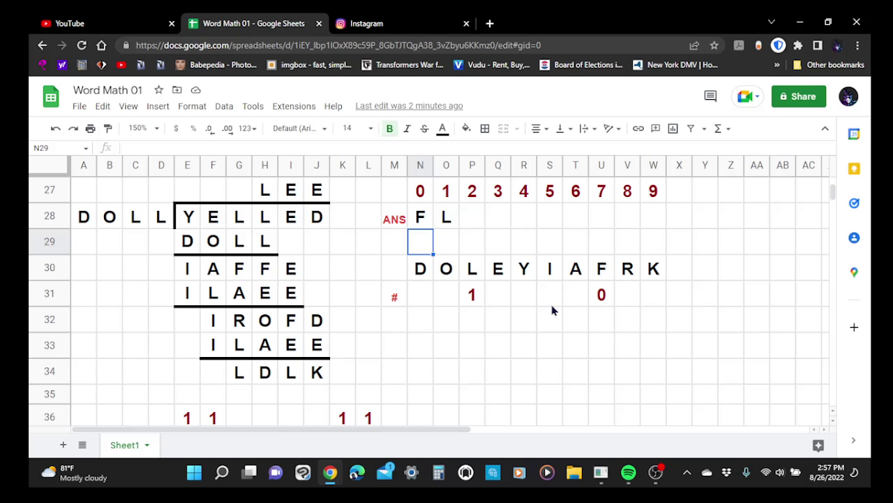
pyautogui.scroll(-5, 537, 318)
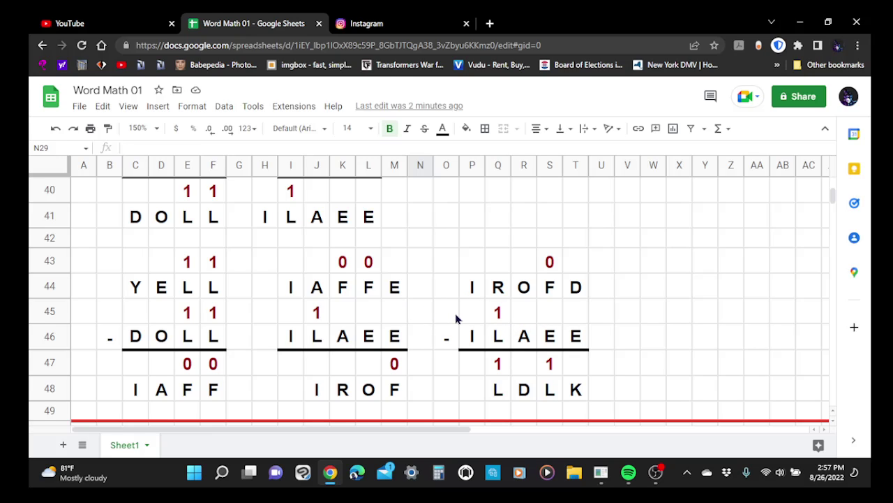
pyautogui.scroll(3, 506, 296)
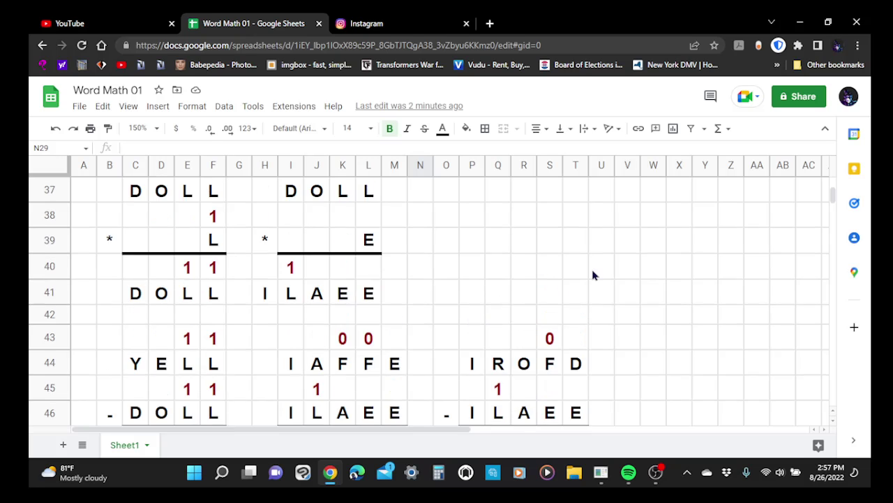
pyautogui.scroll(3, 593, 276)
pyautogui.scroll(-5, 592, 273)
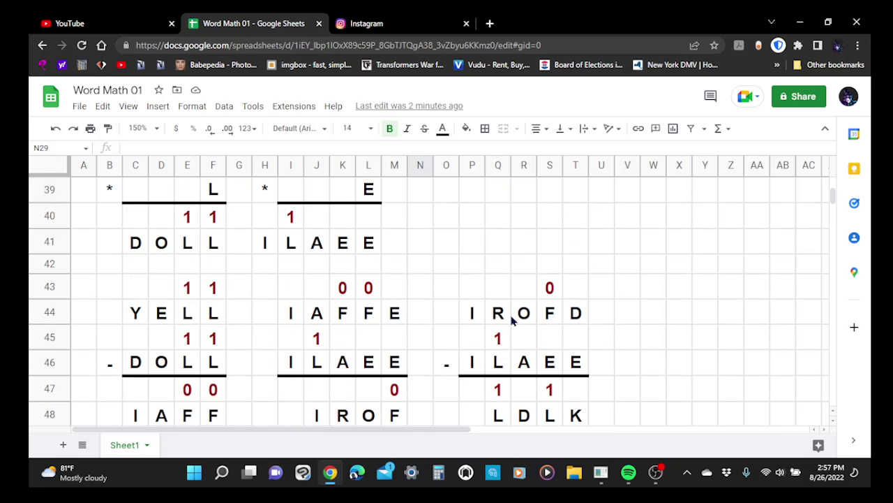
pyautogui.scroll(3, 626, 289)
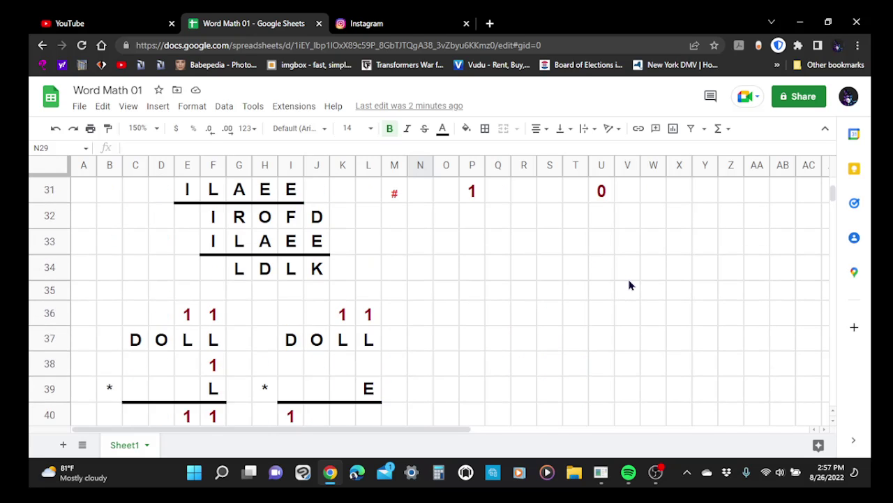
pyautogui.scroll(1, 629, 285)
pyautogui.click(628, 270)
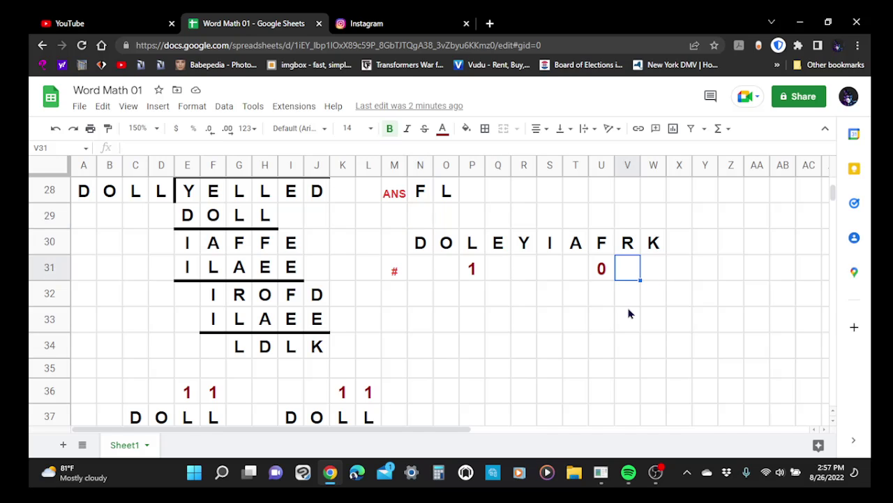
pyautogui.write('3')
pyautogui.press('Return')
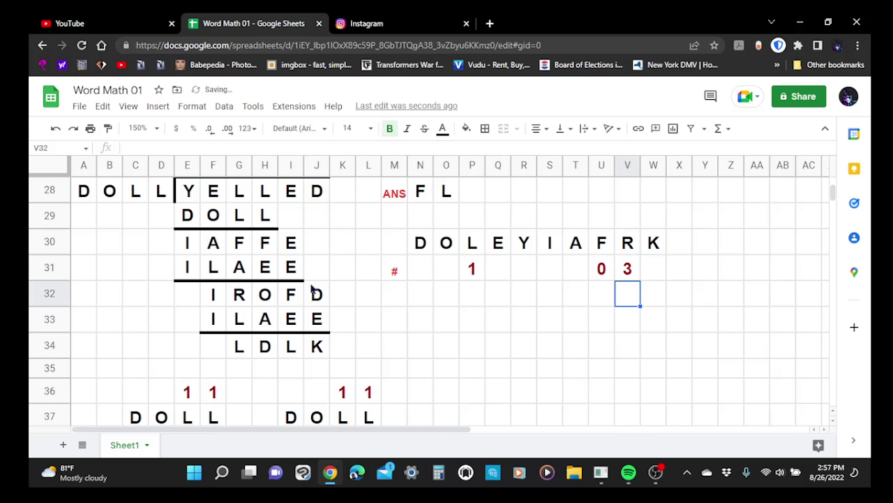
# Enter R in answer cell Q28 under digit 3, giving FL_R
pyautogui.click(501, 195)
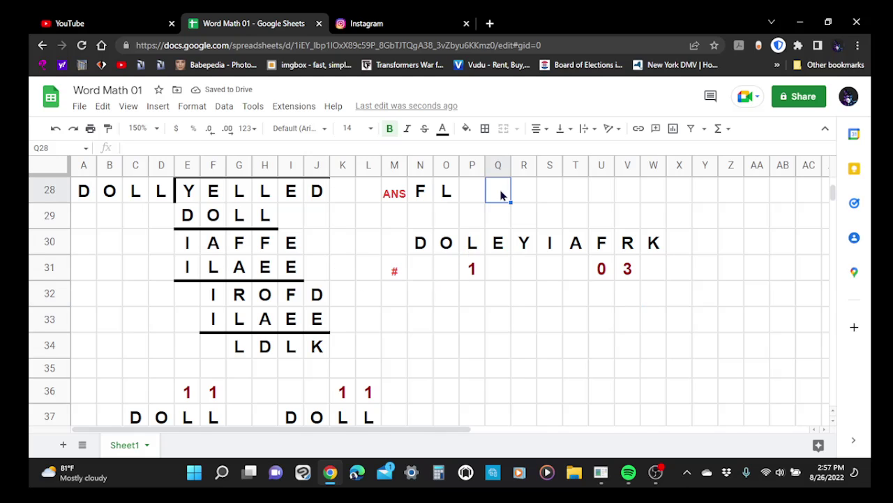
pyautogui.scroll(1, 499, 195)
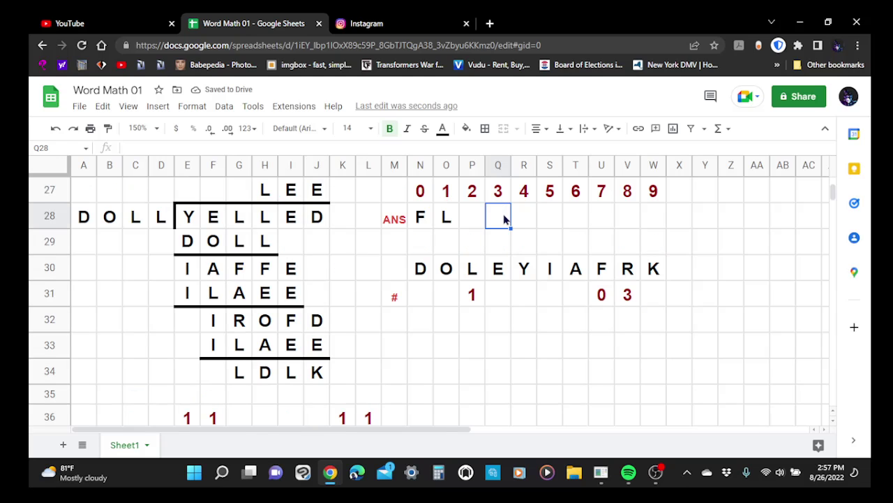
pyautogui.doubleClick(506, 220)
pyautogui.write('R')
pyautogui.press('Return')
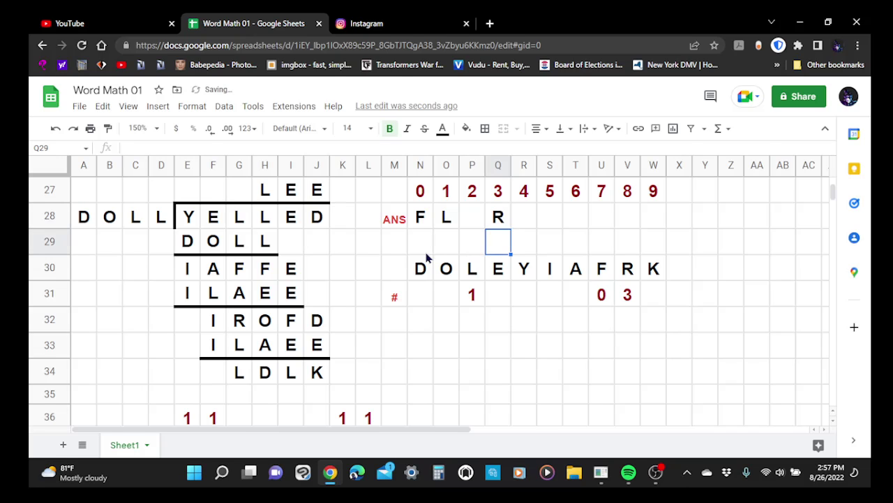
pyautogui.scroll(-4, 422, 250)
pyautogui.scroll(-6, 422, 251)
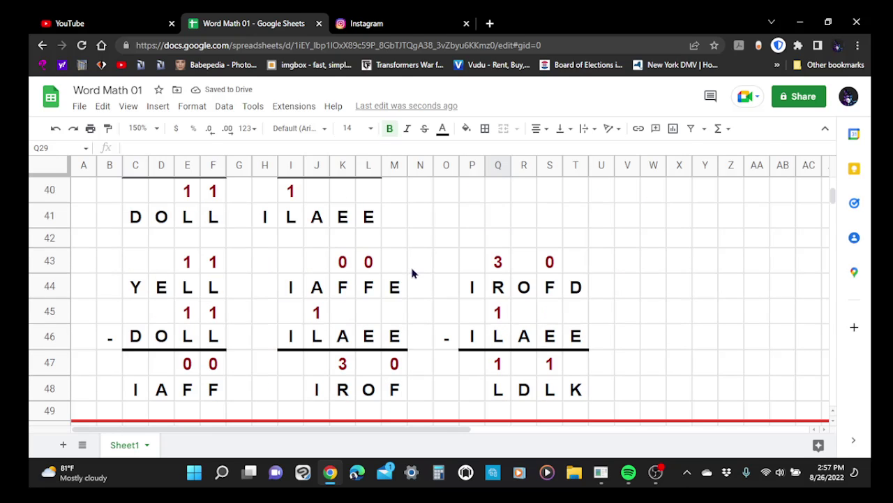
pyautogui.scroll(3, 411, 273)
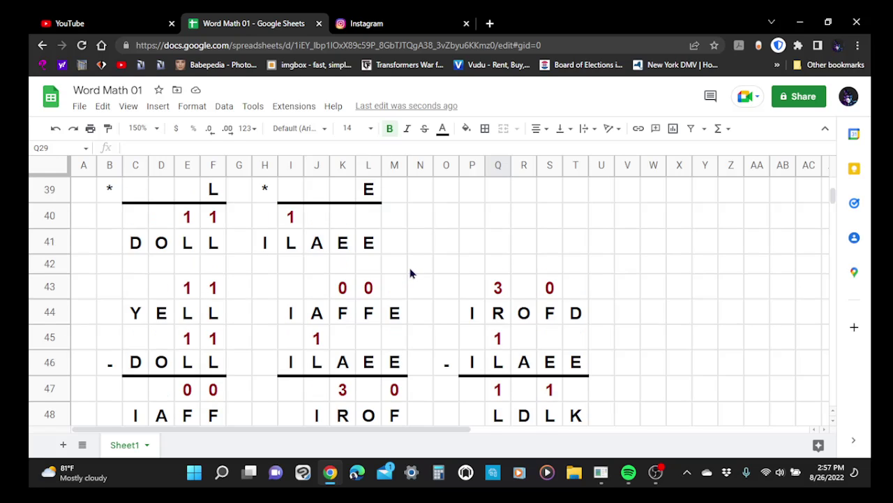
pyautogui.scroll(-1, 410, 273)
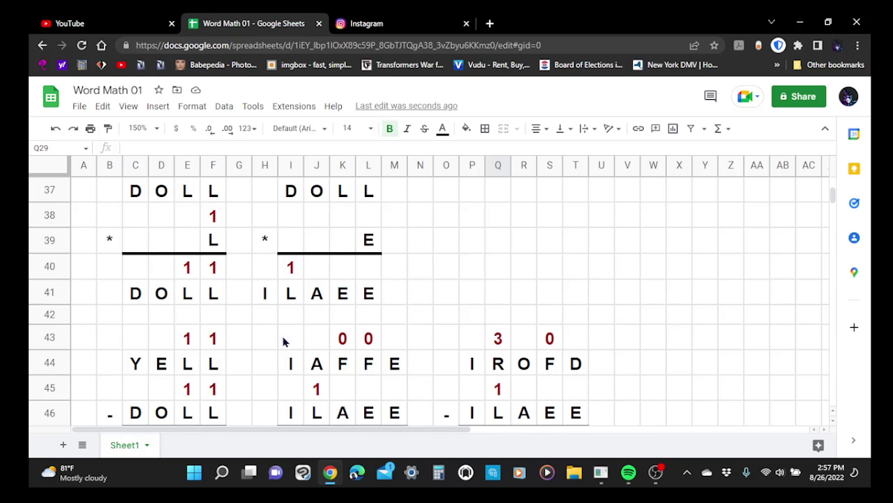
pyautogui.scroll(1, 295, 262)
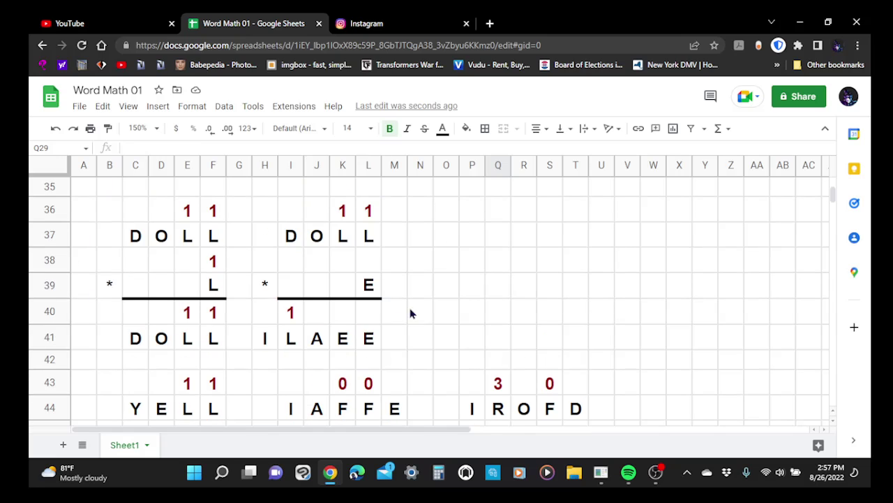
pyautogui.scroll(-2, 476, 312)
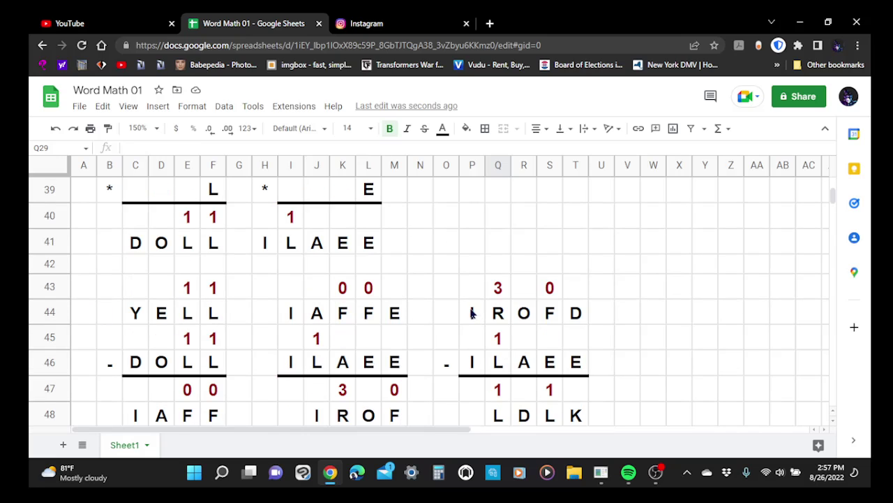
pyautogui.scroll(-1, 433, 316)
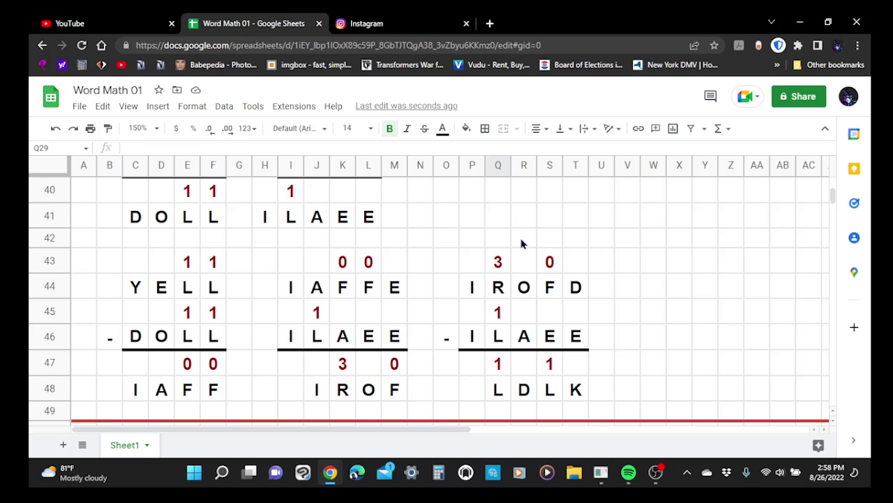
pyautogui.scroll(5, 590, 260)
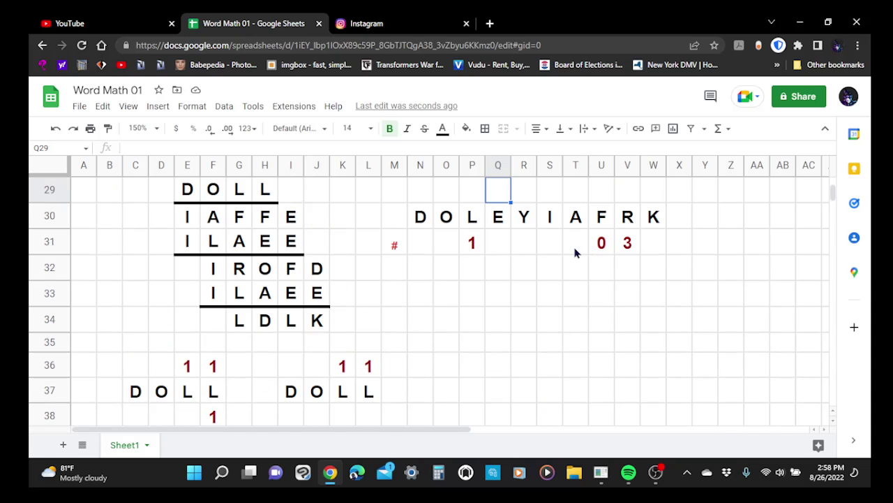
pyautogui.scroll(-1, 574, 252)
pyautogui.scroll(1, 572, 253)
pyautogui.scroll(2, 572, 252)
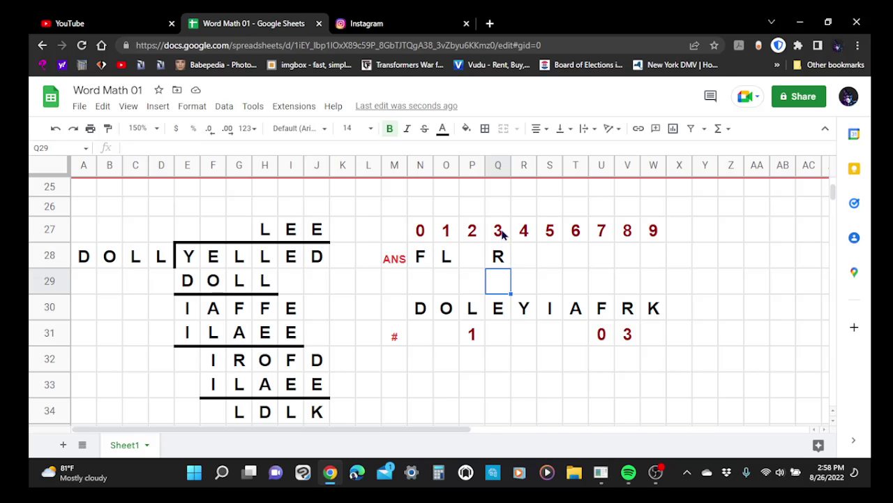
pyautogui.scroll(-5, 492, 333)
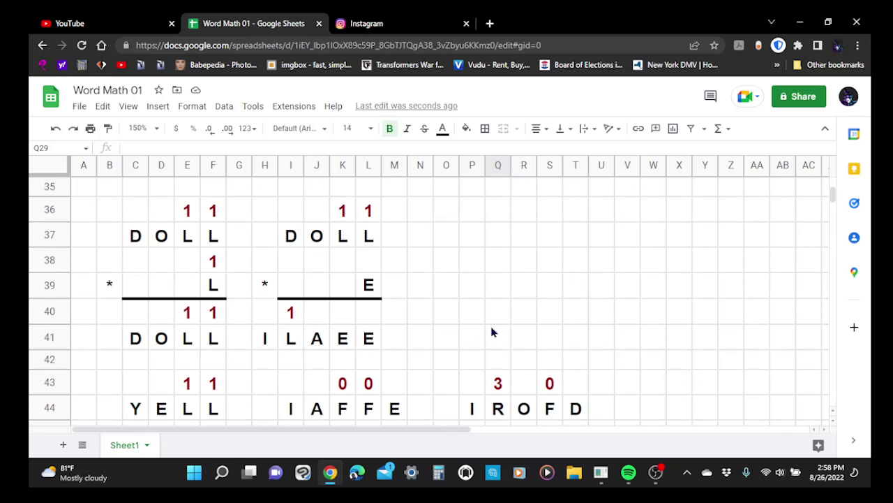
pyautogui.scroll(-3, 493, 333)
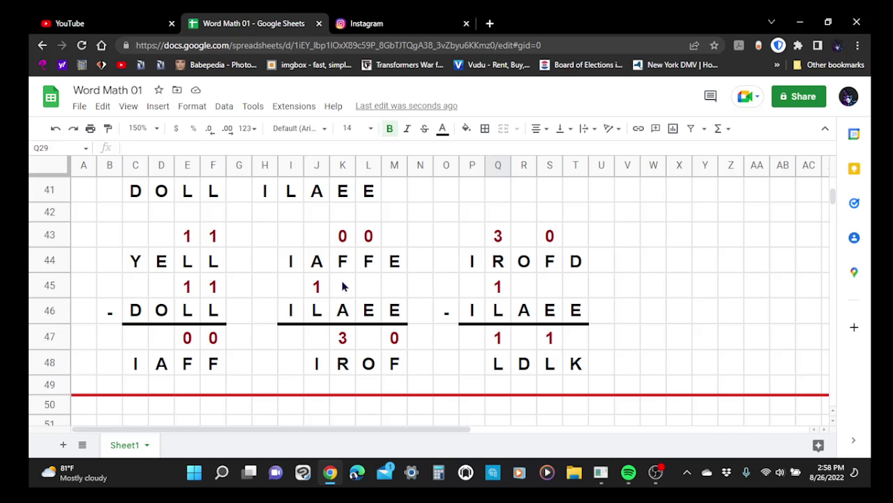
# Enter a minus sign in H46 before the middle ILAEE
pyautogui.click(270, 316)
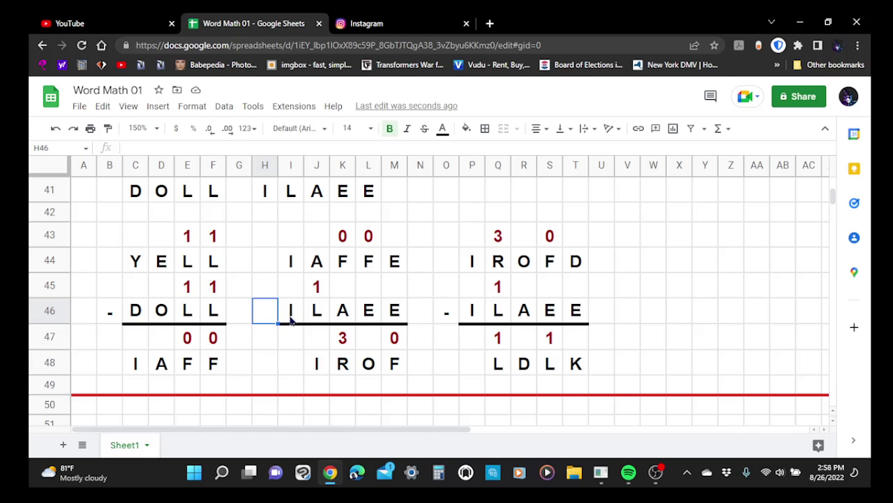
pyautogui.write('-')
pyautogui.press('Return')
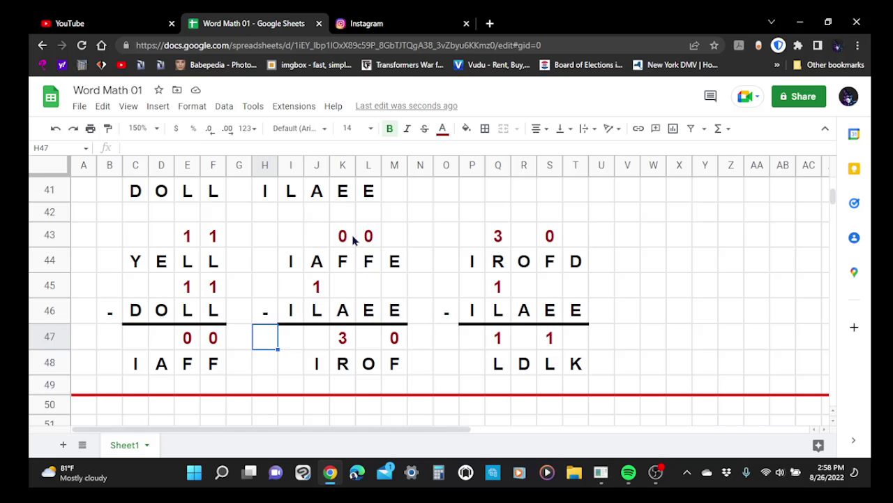
pyautogui.click(399, 321)
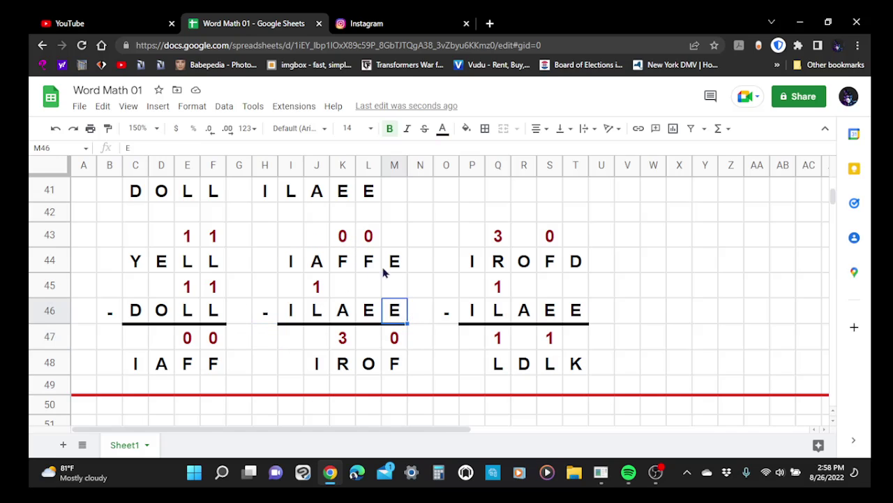
pyautogui.click(340, 259)
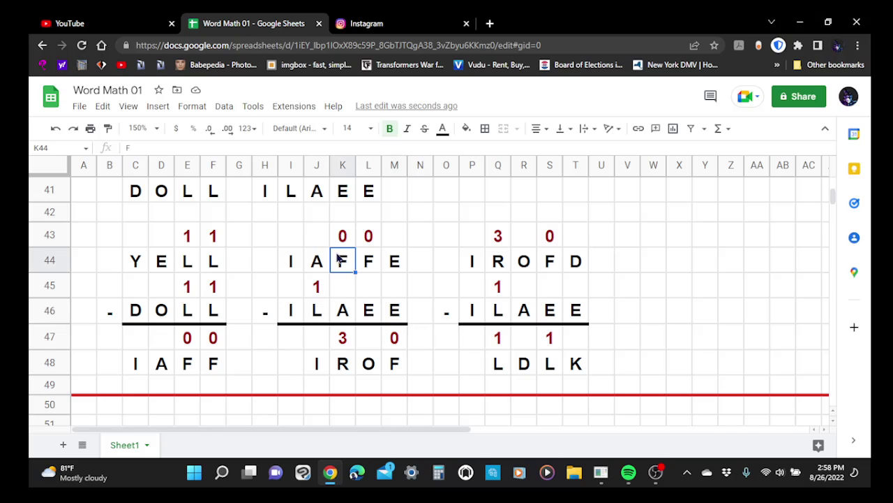
pyautogui.click(344, 314)
pyautogui.click(344, 364)
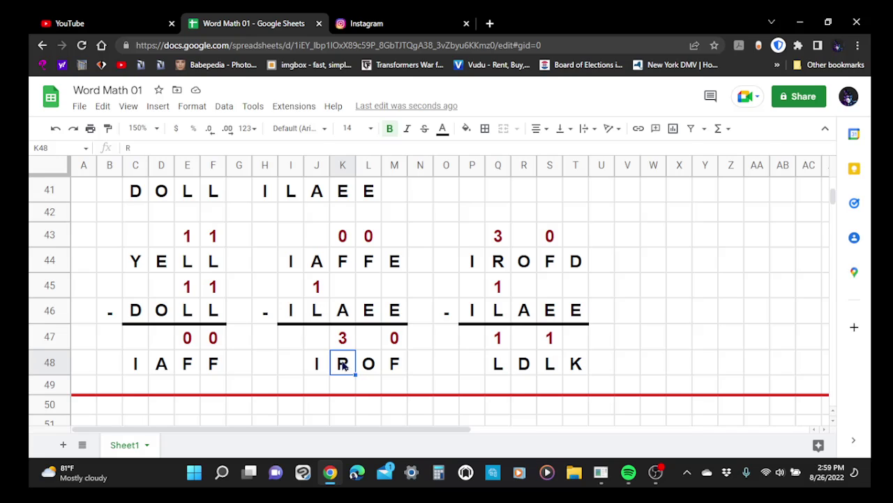
pyautogui.click(369, 259)
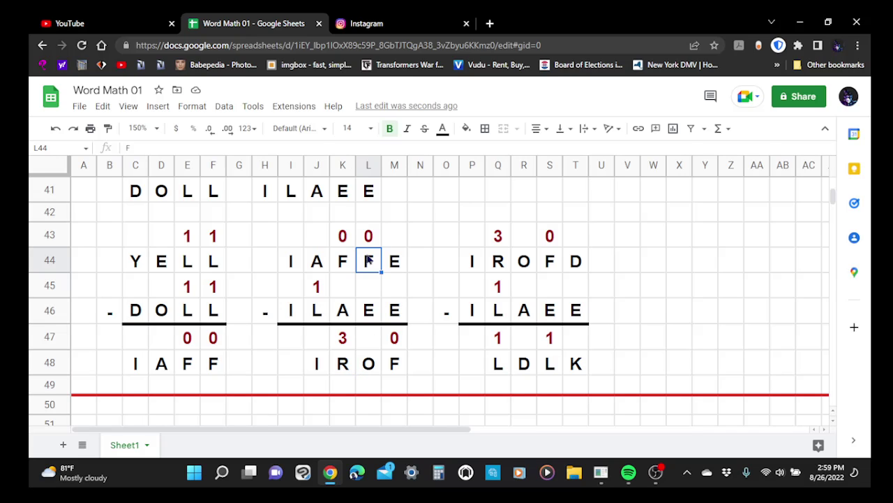
pyautogui.click(370, 312)
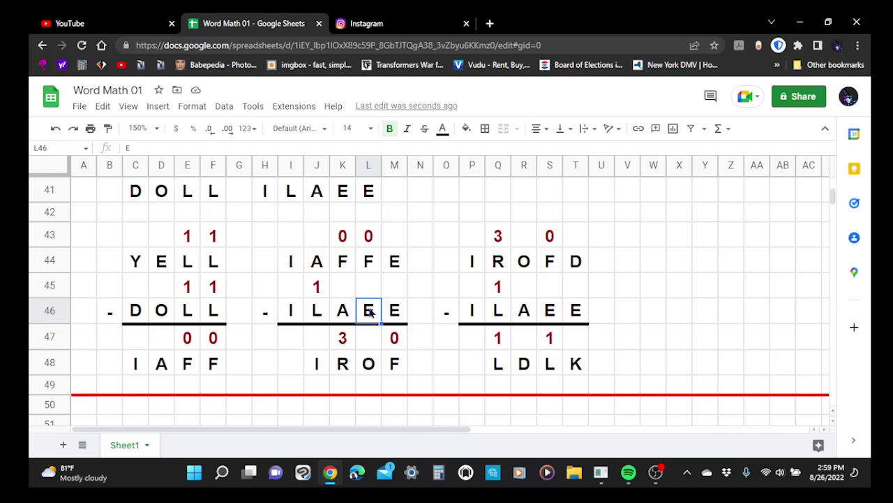
pyautogui.click(372, 364)
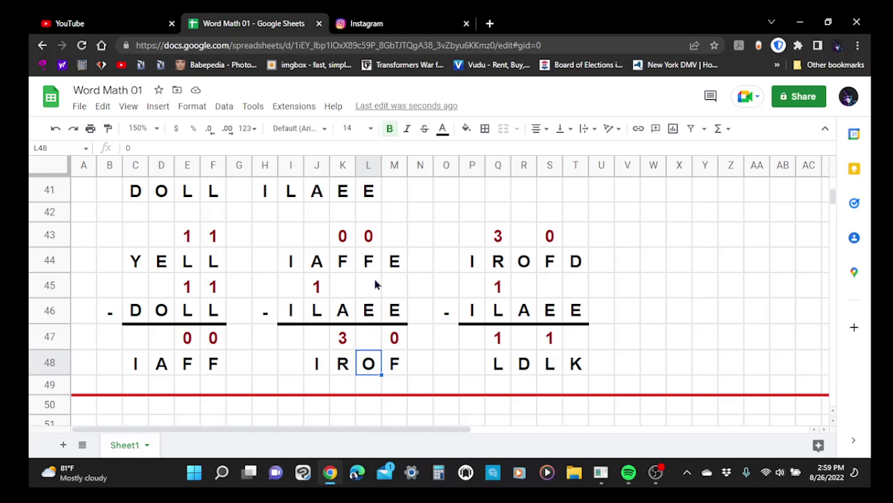
pyautogui.click(340, 263)
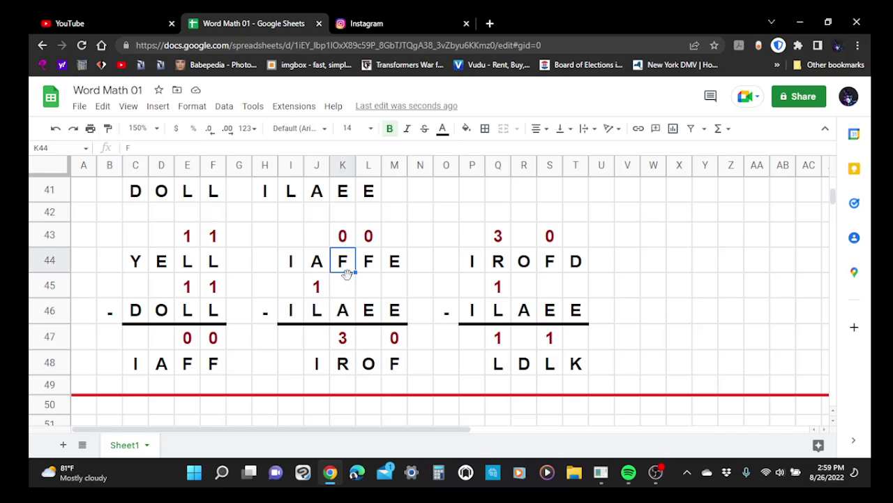
pyautogui.click(344, 312)
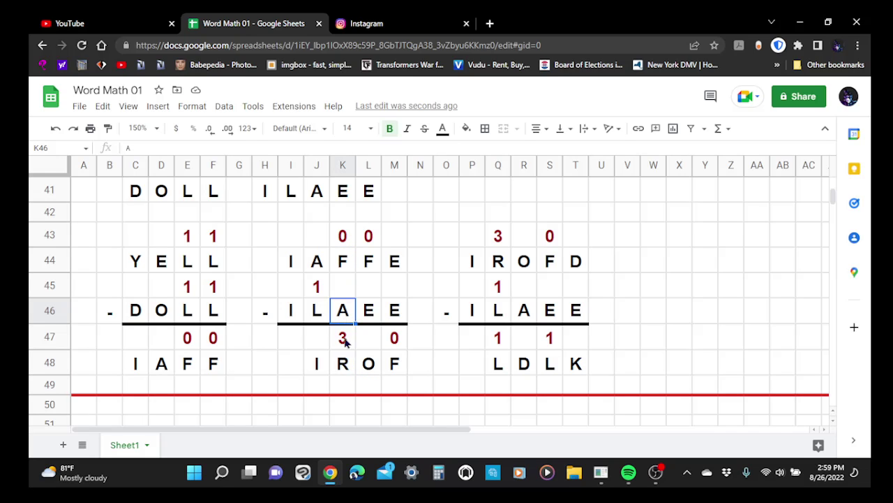
pyautogui.click(344, 237)
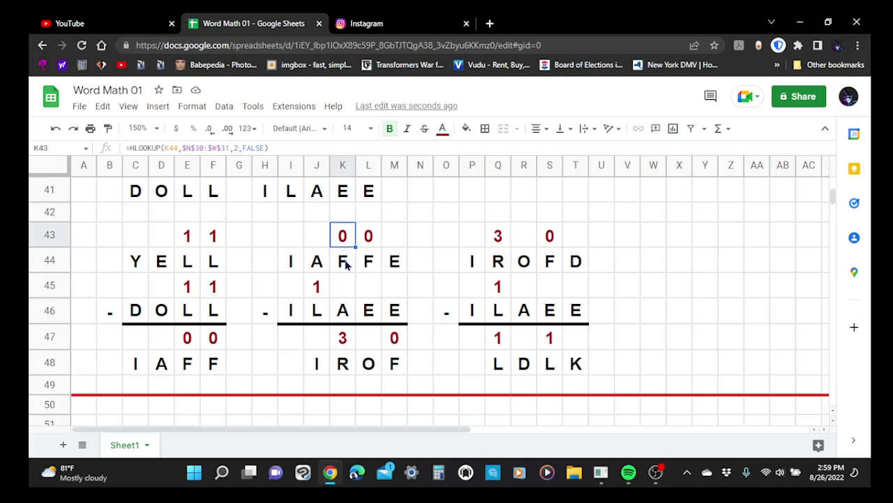
pyautogui.click(343, 340)
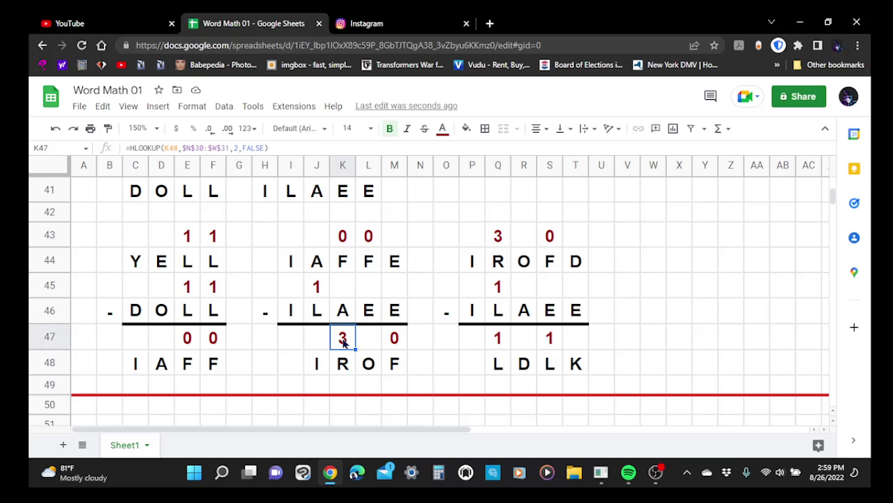
pyautogui.click(343, 286)
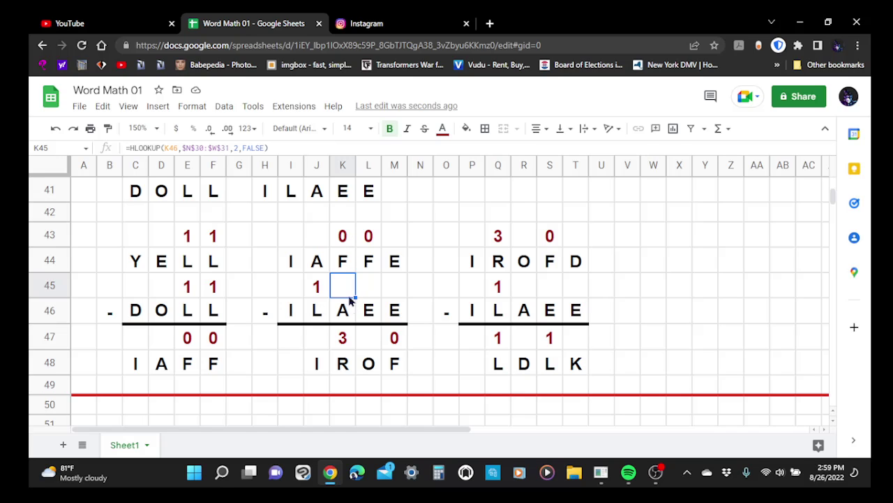
pyautogui.click(371, 265)
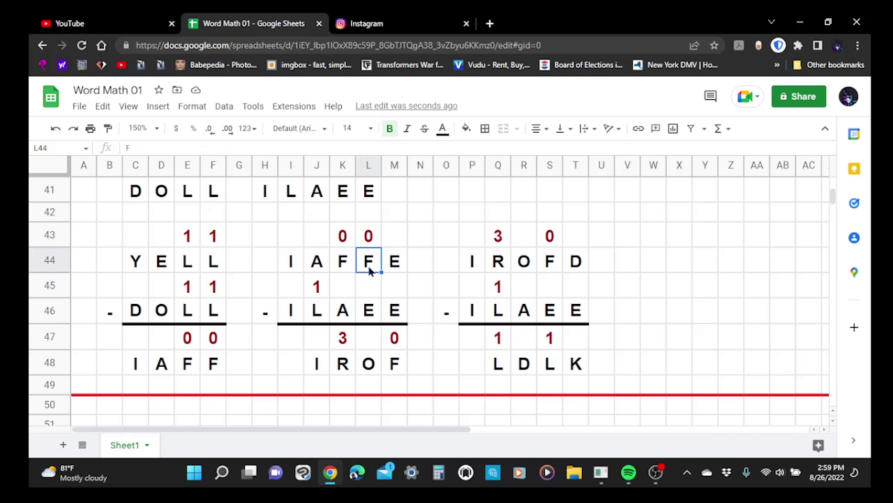
pyautogui.click(344, 289)
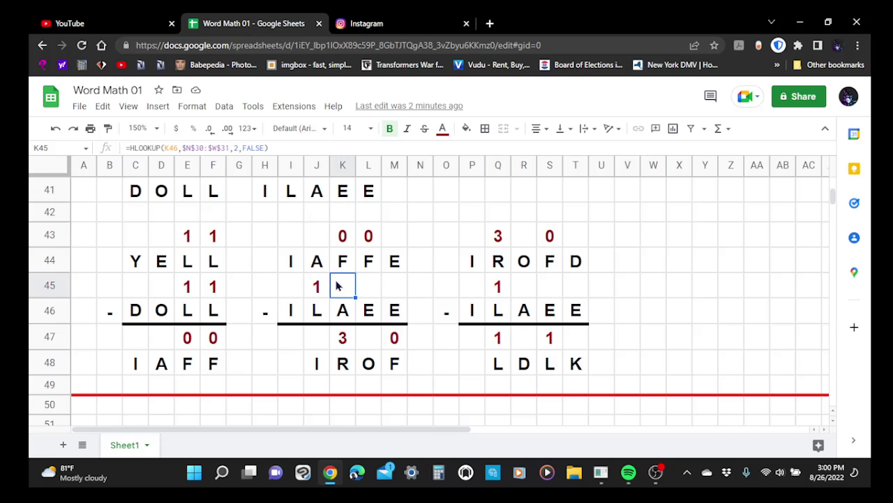
# Enter 6 under A in key cell T31, so 6s appear in IAFFE, ILAEE and IAFF
pyautogui.scroll(1, 388, 277)
pyautogui.scroll(5, 388, 277)
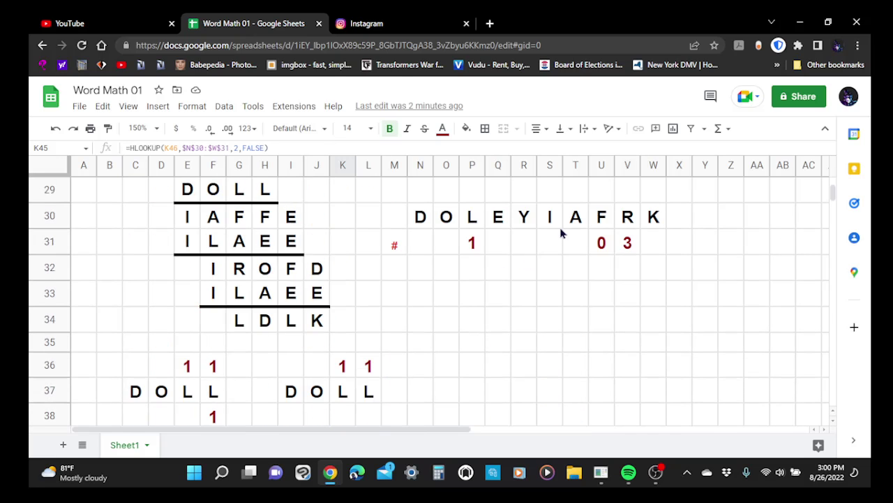
pyautogui.click(577, 246)
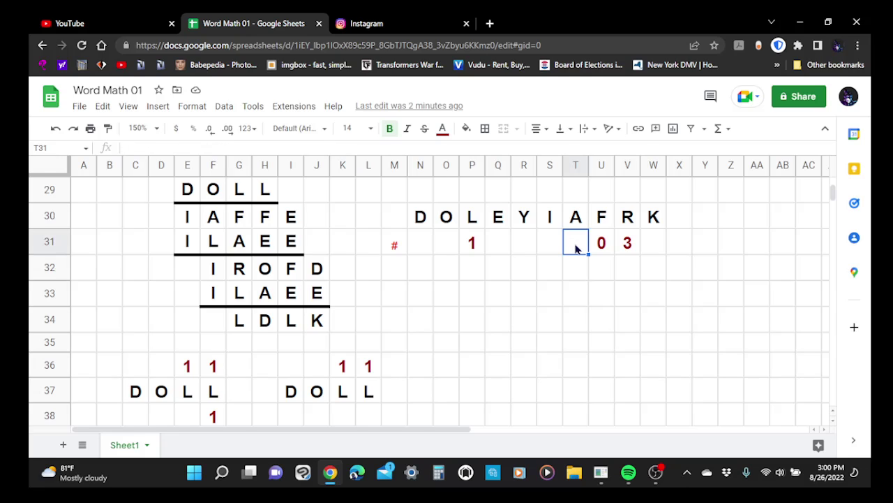
pyautogui.write('6')
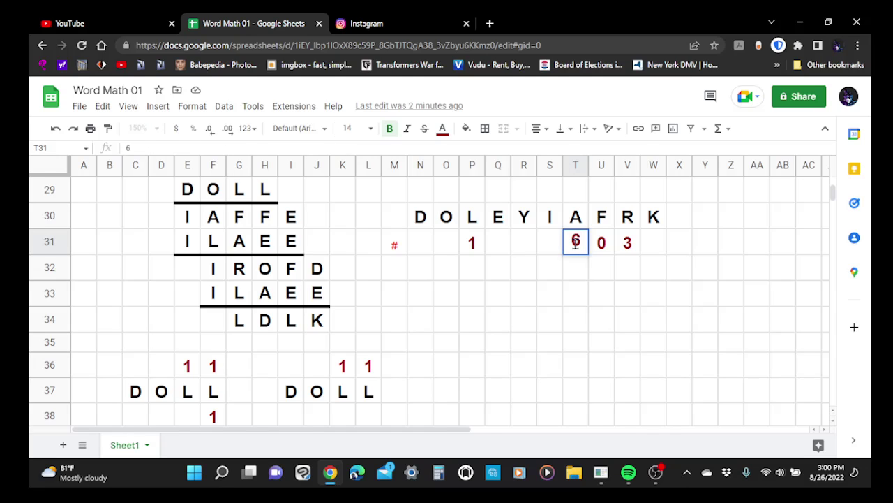
pyautogui.press('Return')
pyautogui.scroll(-3, 456, 368)
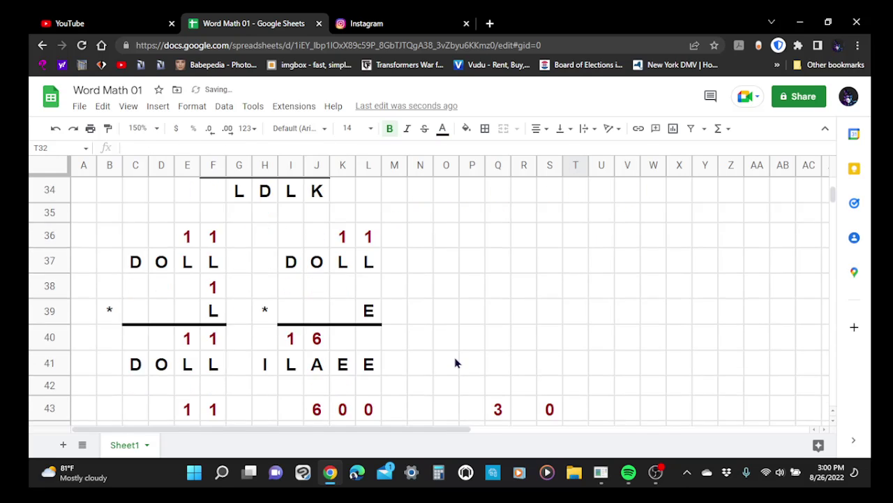
pyautogui.scroll(-4, 456, 362)
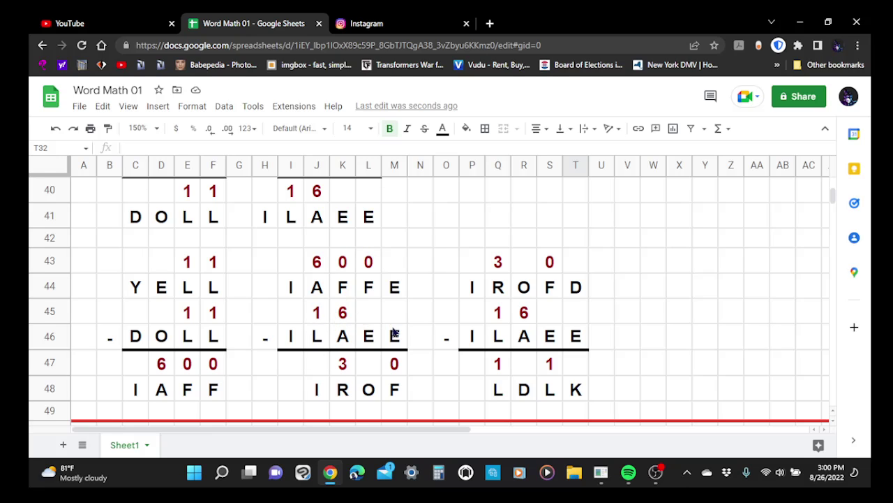
# Enter the letter A in answer cell T28 under digit 6
pyautogui.scroll(5, 361, 338)
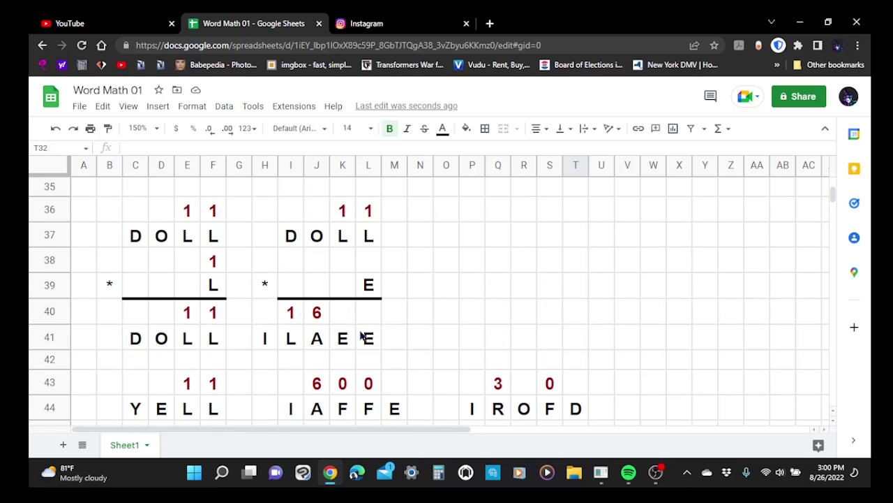
pyautogui.scroll(6, 481, 364)
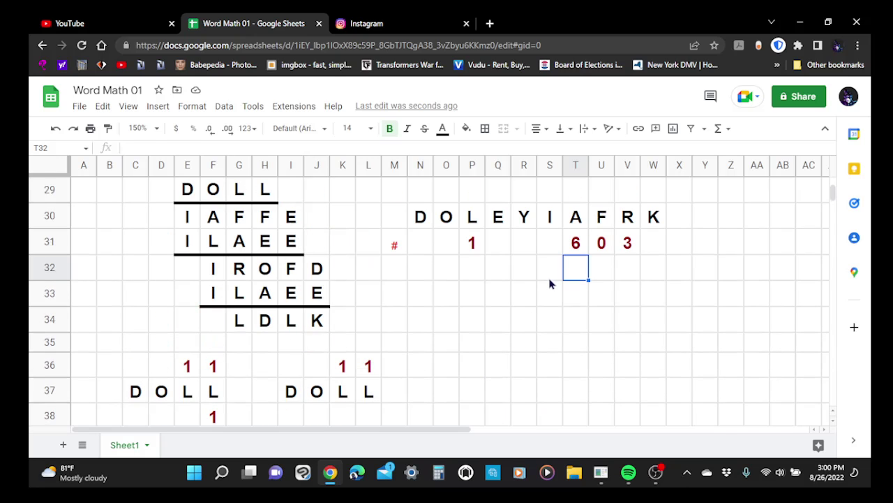
pyautogui.scroll(3, 549, 283)
pyautogui.click(576, 240)
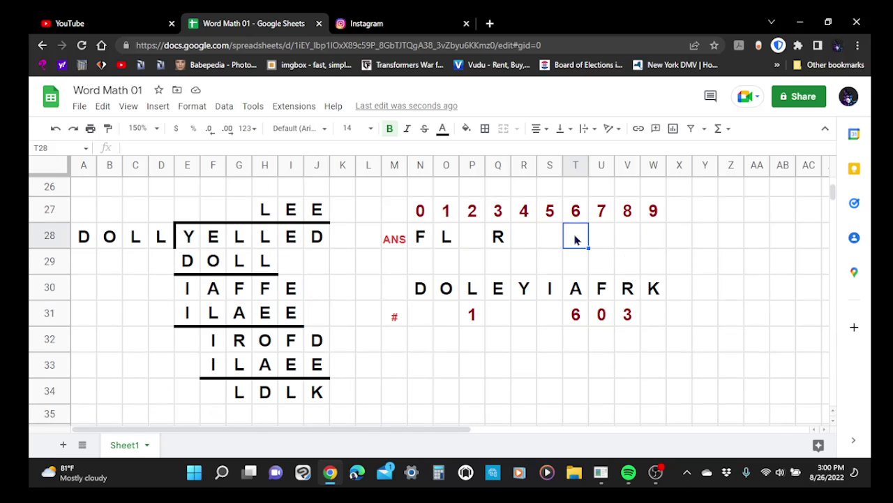
pyautogui.write('A')
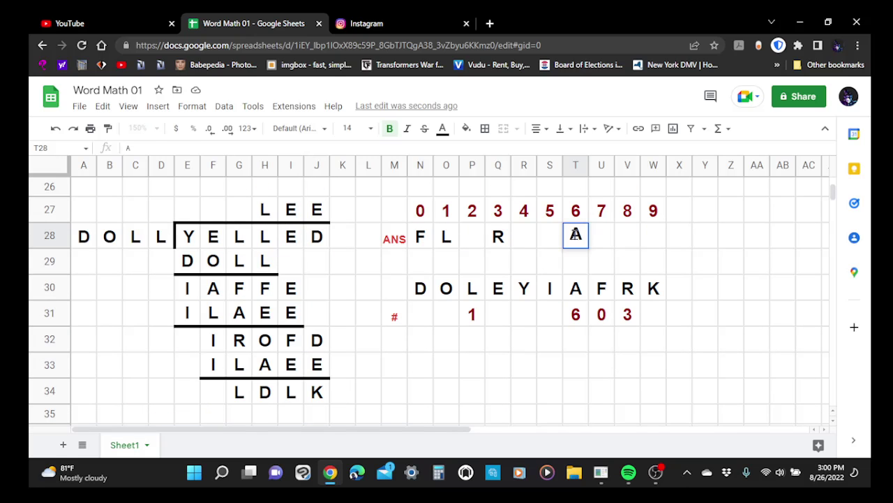
pyautogui.press('Return')
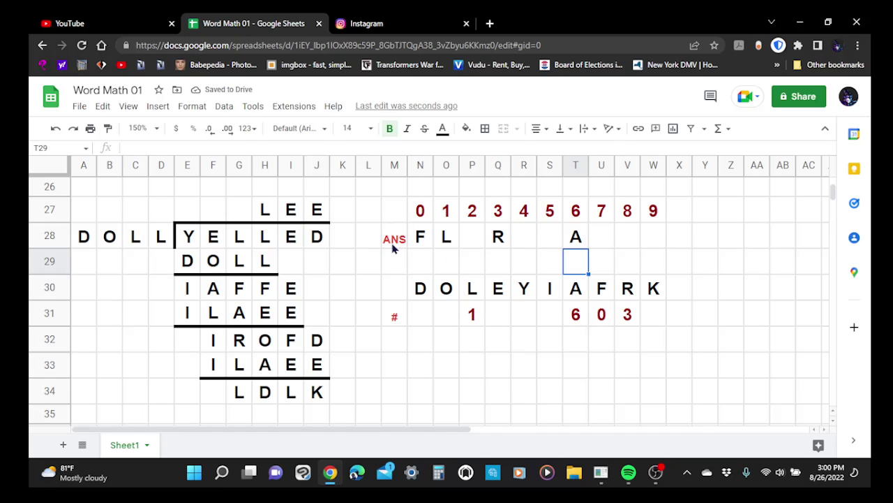
pyautogui.click(529, 294)
# Inspect the HLOOKUP formula in J43 and the empty J47, discarding a typed 4
pyautogui.scroll(-4, 470, 337)
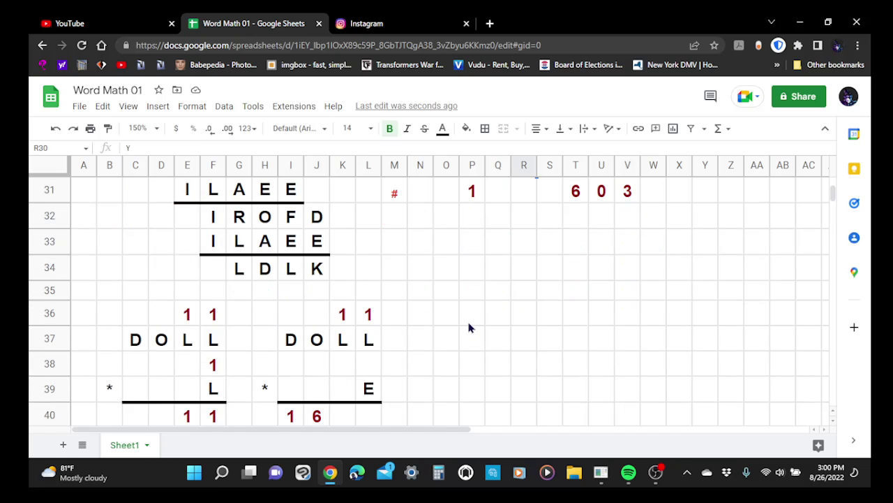
pyautogui.scroll(-2, 469, 324)
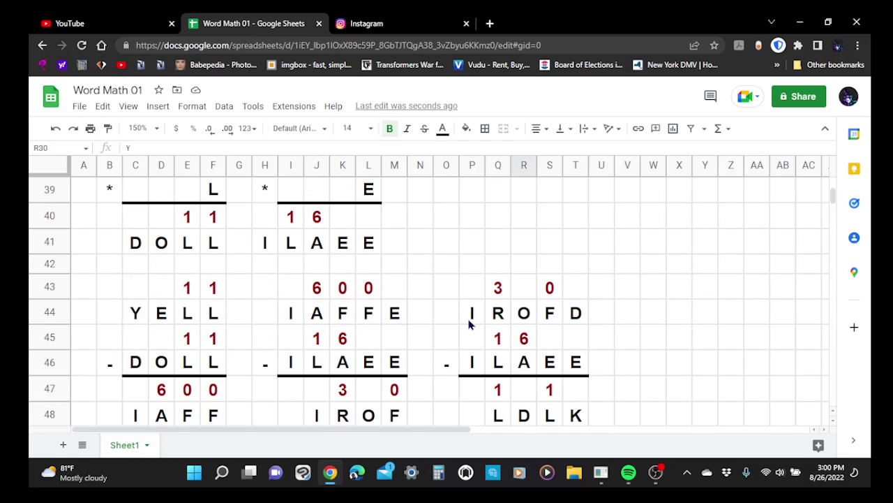
pyautogui.scroll(-1, 460, 328)
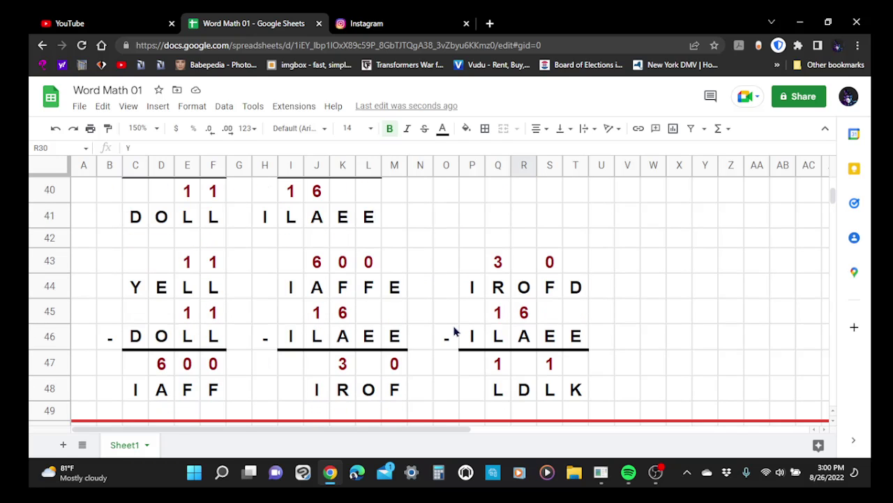
pyautogui.click(316, 291)
pyautogui.click(323, 273)
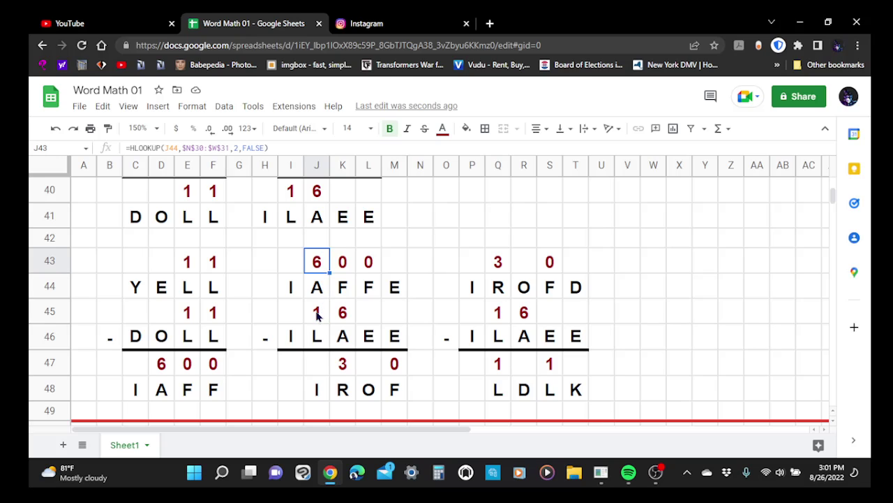
pyautogui.click(320, 375)
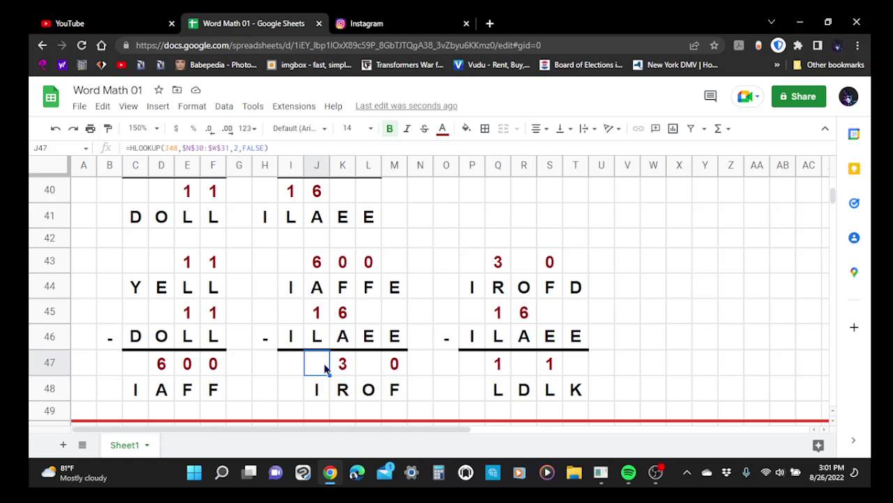
pyautogui.write('4')
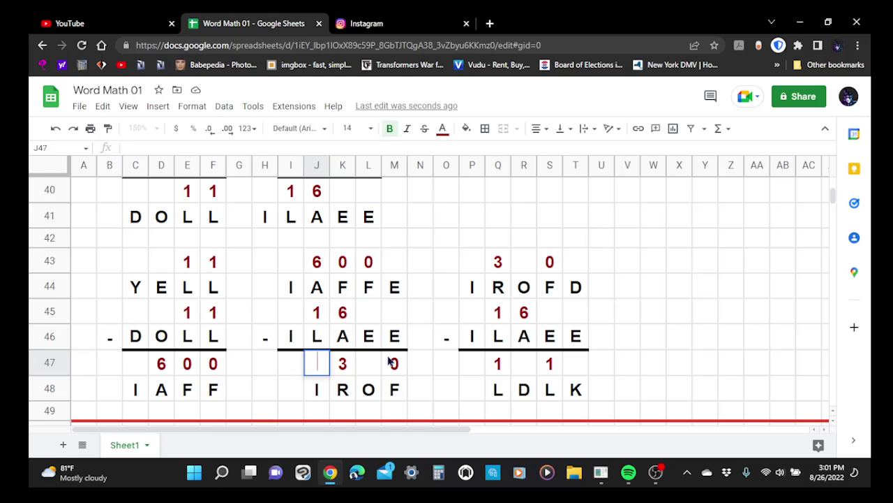
pyautogui.click(454, 190)
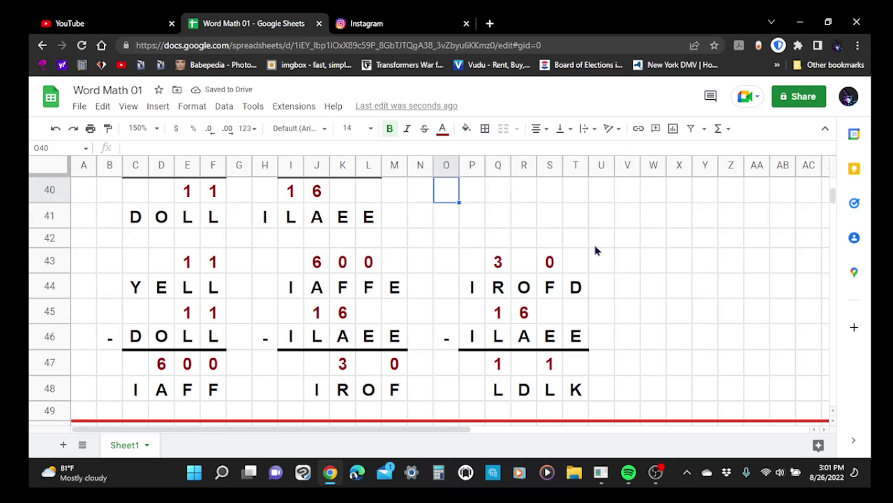
# Enter 4 as the digit for letter I in key cell S31
pyautogui.scroll(1, 594, 251)
pyautogui.scroll(5, 594, 251)
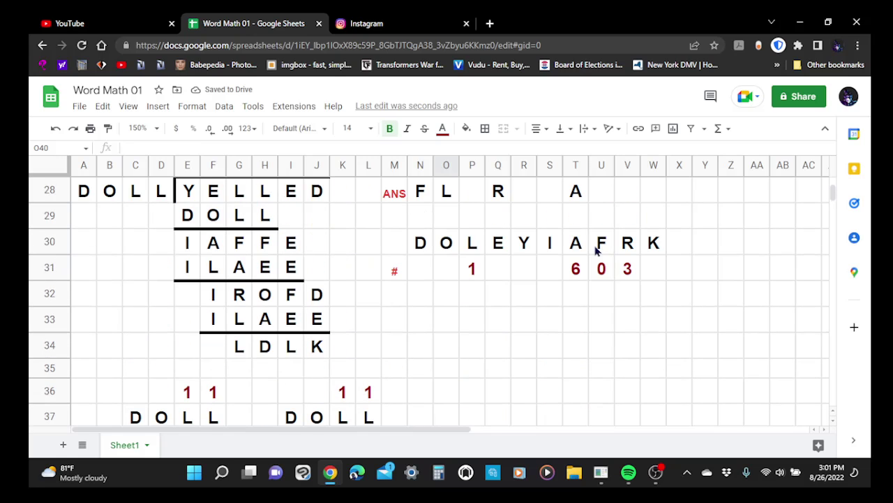
pyautogui.click(551, 269)
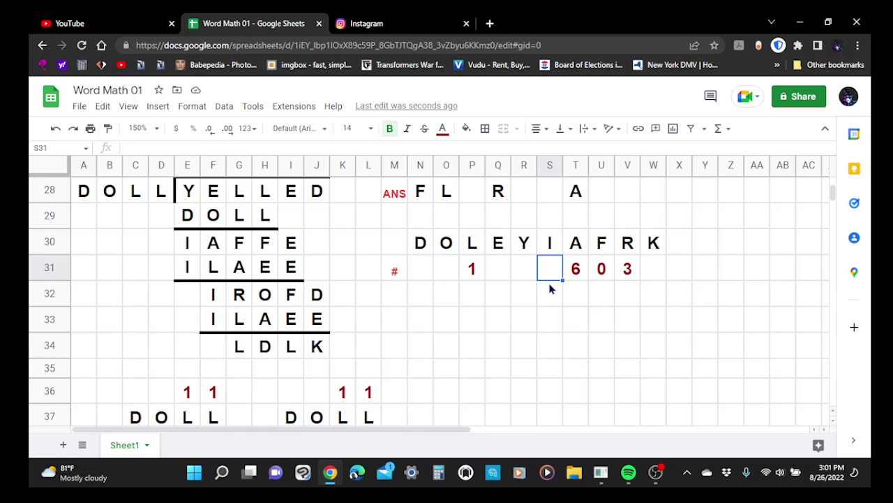
pyautogui.write('4')
pyautogui.press('Return')
pyautogui.scroll(-3, 391, 321)
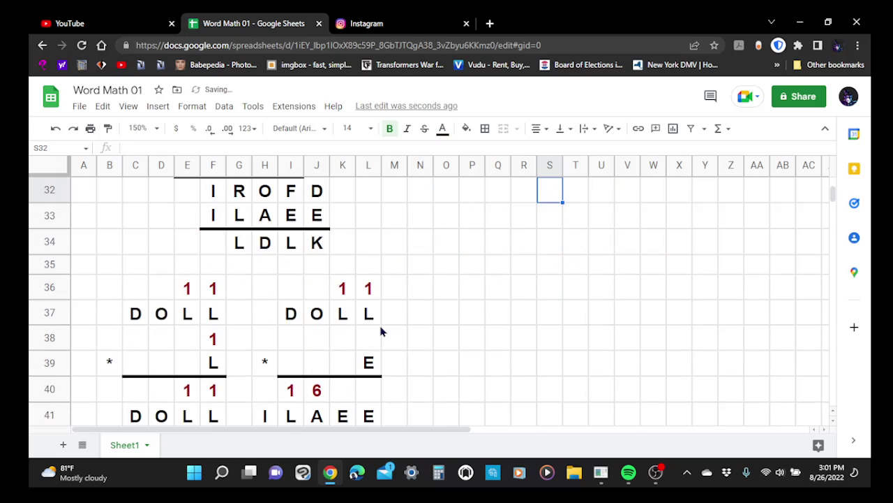
pyautogui.scroll(-3, 381, 327)
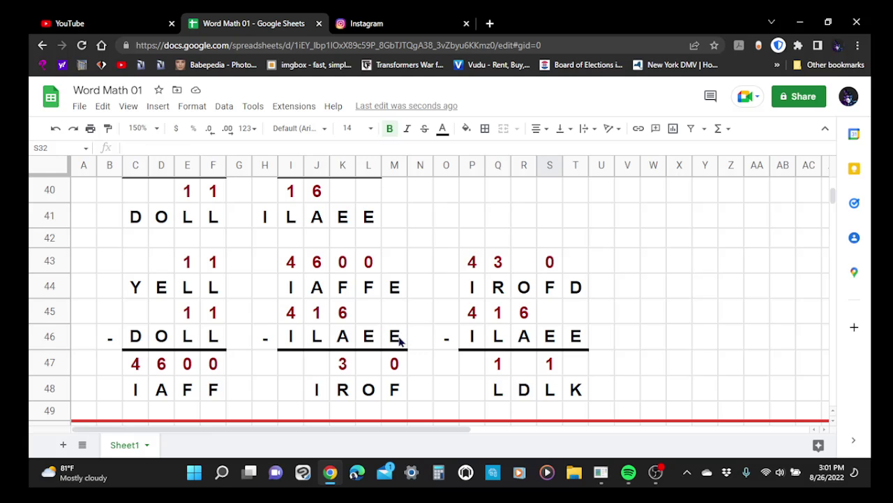
# Paste the copied HLOOKUP formulas into J47 so 4 shows above IROF's I
pyautogui.scroll(-1, 401, 339)
pyautogui.click(315, 341)
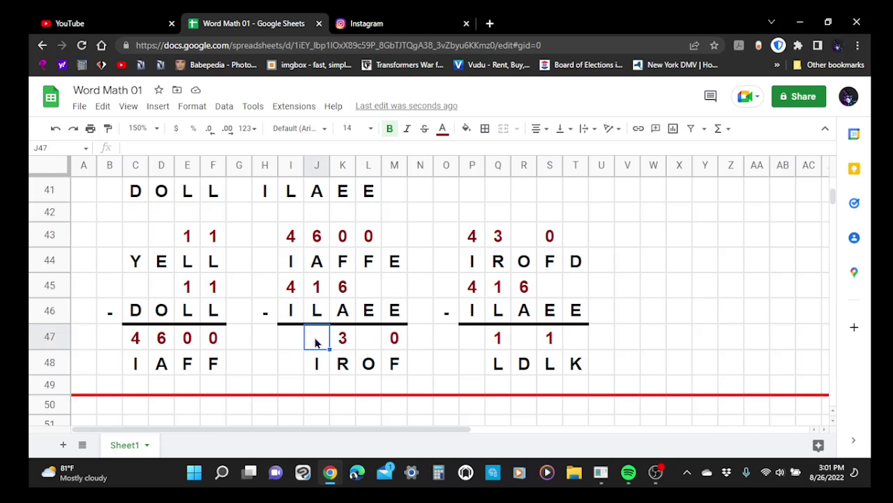
pyautogui.rightClick(315, 341)
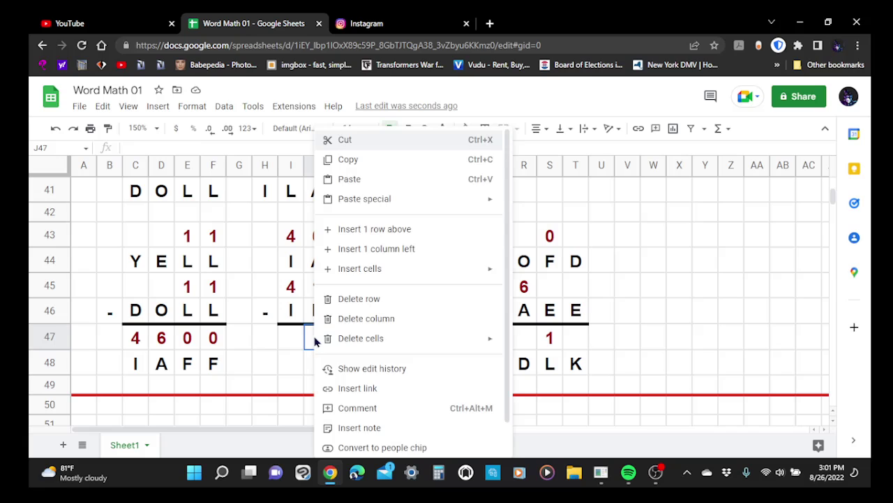
pyautogui.click(350, 179)
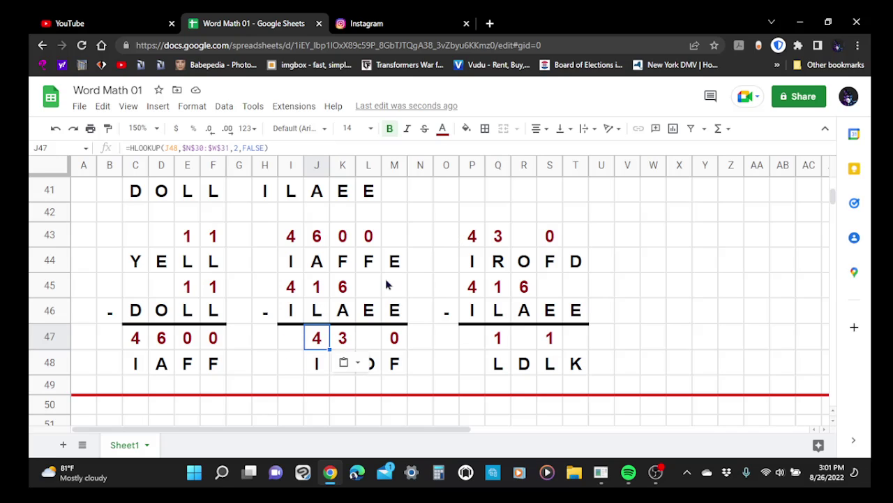
pyautogui.click(423, 219)
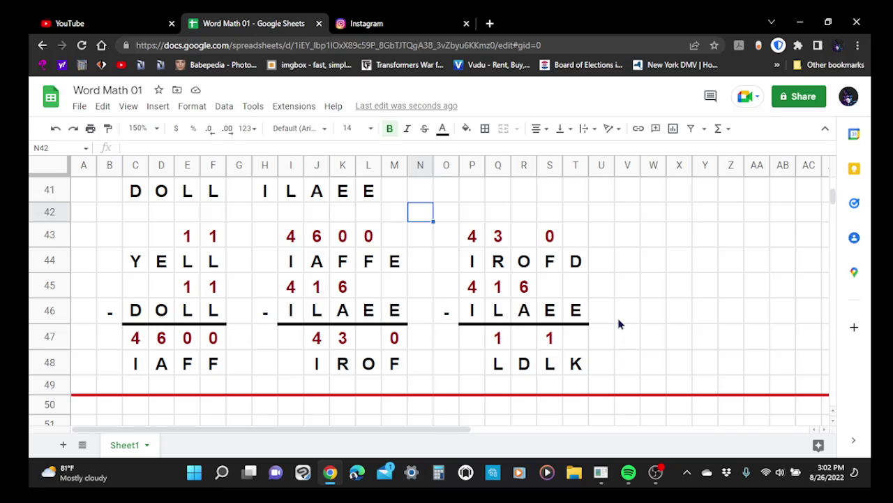
# Paste the copied HLOOKUP formula into H40, above ILAEE's I
pyautogui.scroll(2, 618, 323)
pyautogui.scroll(2, 619, 322)
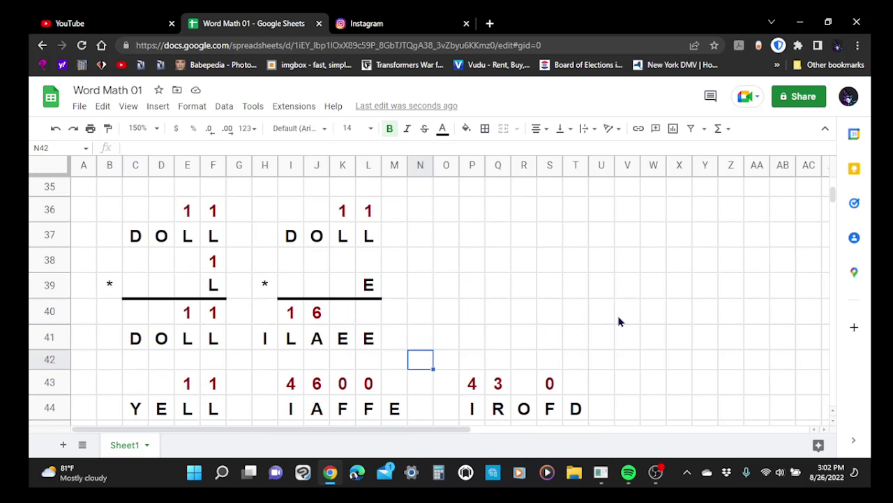
pyautogui.scroll(-2, 619, 322)
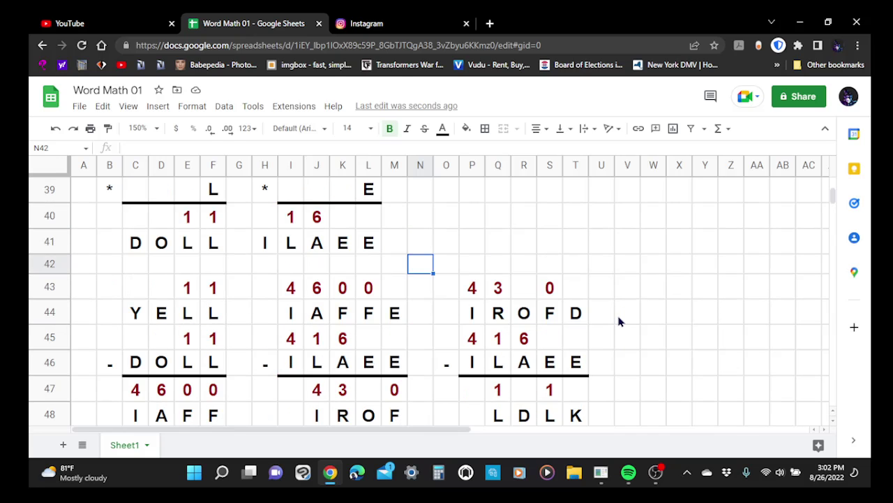
pyautogui.scroll(6, 539, 329)
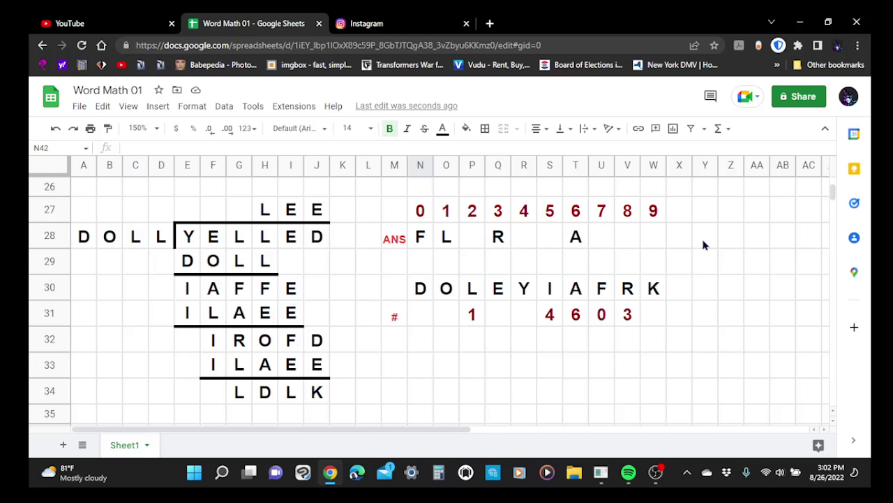
pyautogui.scroll(-3, 420, 357)
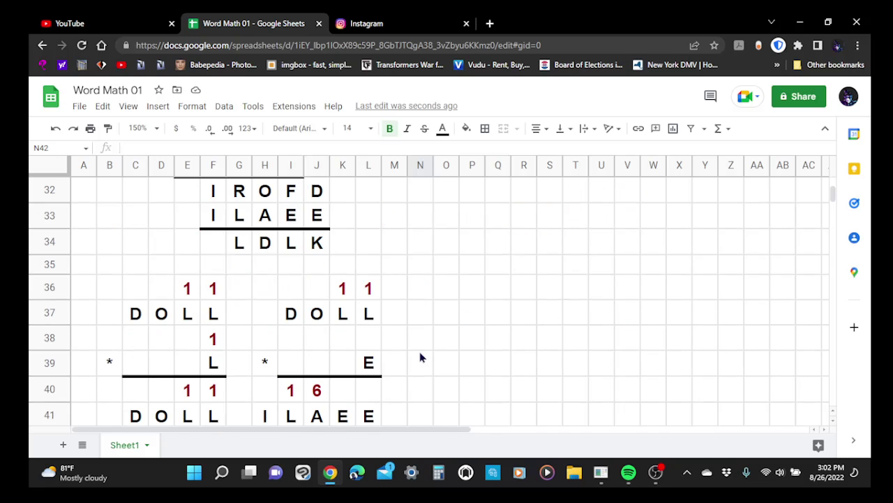
pyautogui.scroll(-2, 420, 358)
pyautogui.scroll(-2, 455, 335)
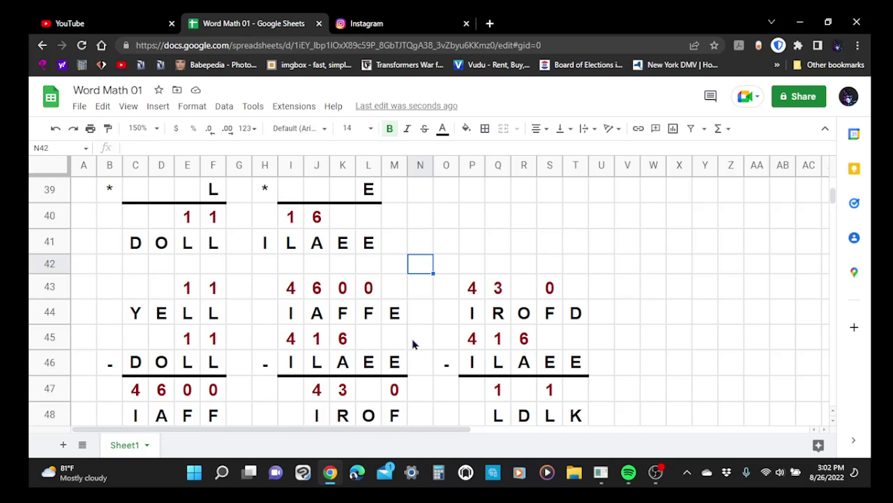
pyautogui.scroll(3, 541, 342)
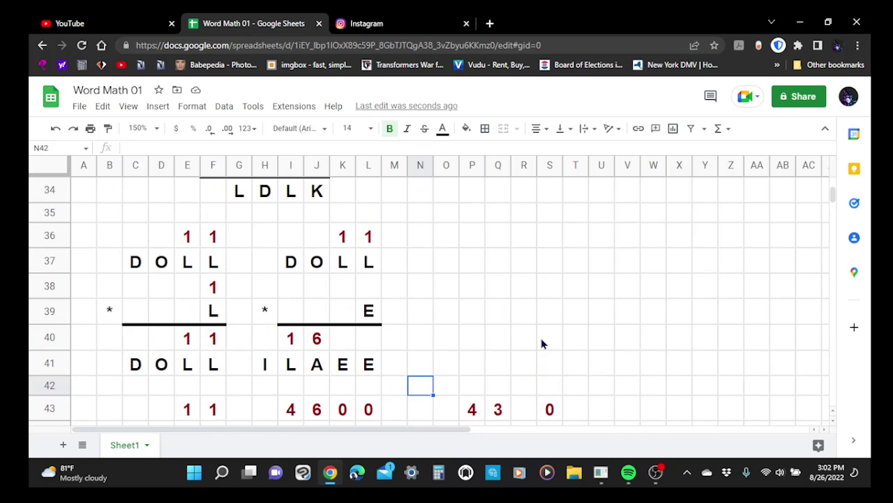
pyautogui.scroll(-1, 541, 342)
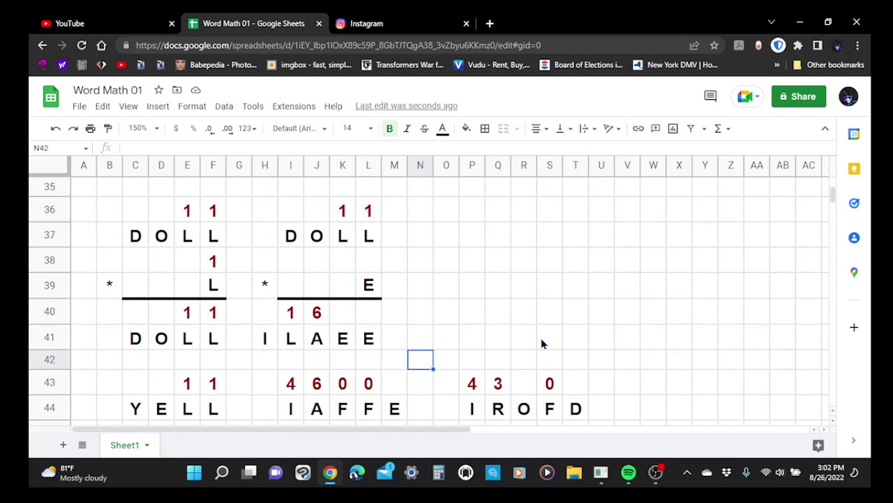
pyautogui.scroll(-1, 541, 342)
pyautogui.click(264, 272)
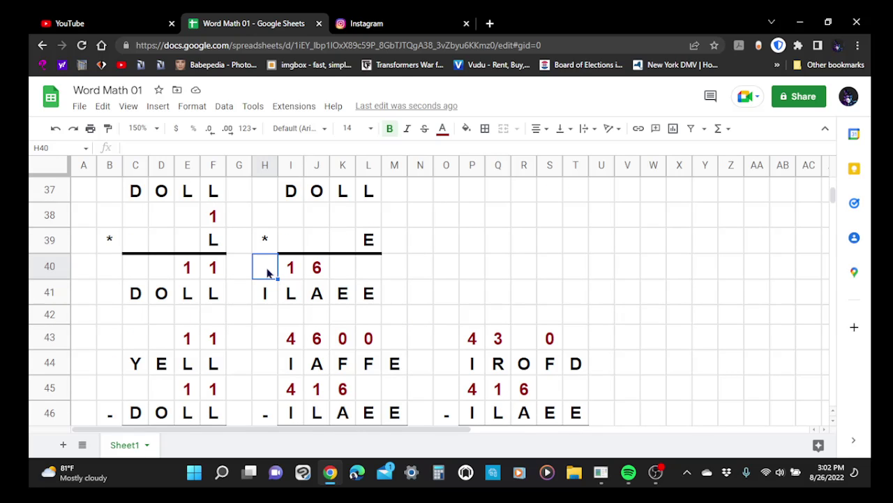
pyautogui.rightClick(267, 272)
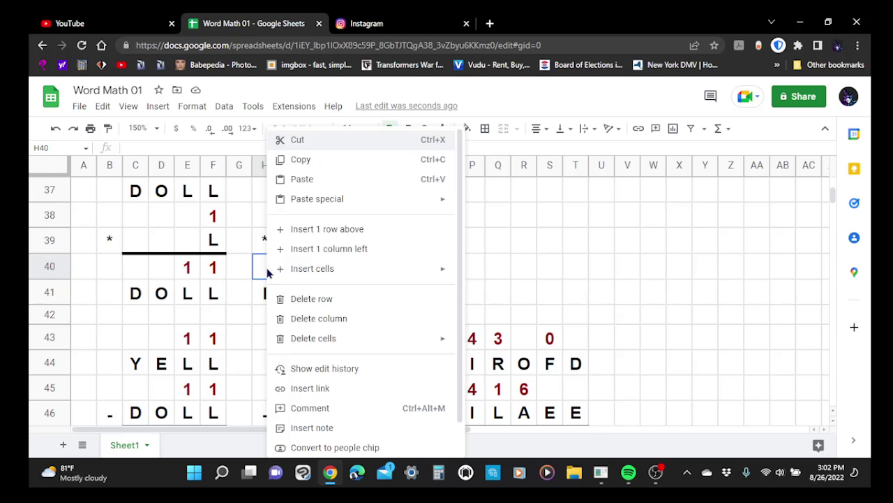
pyautogui.click(289, 176)
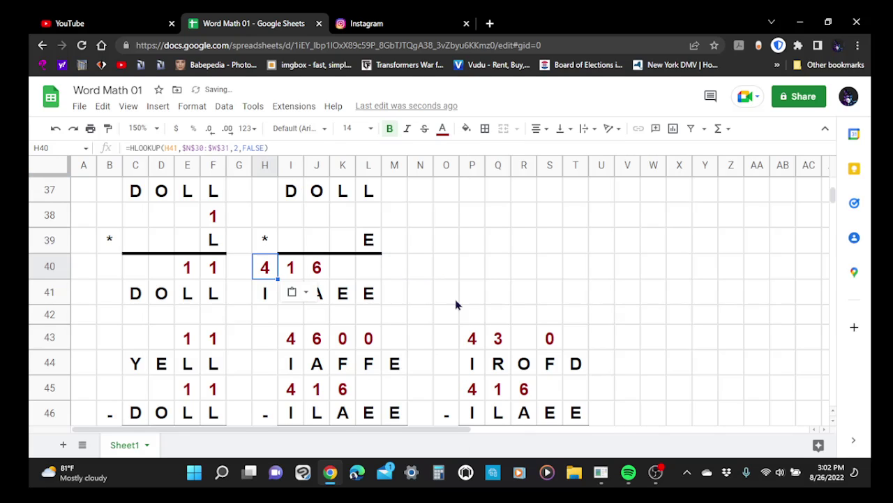
pyautogui.click(451, 276)
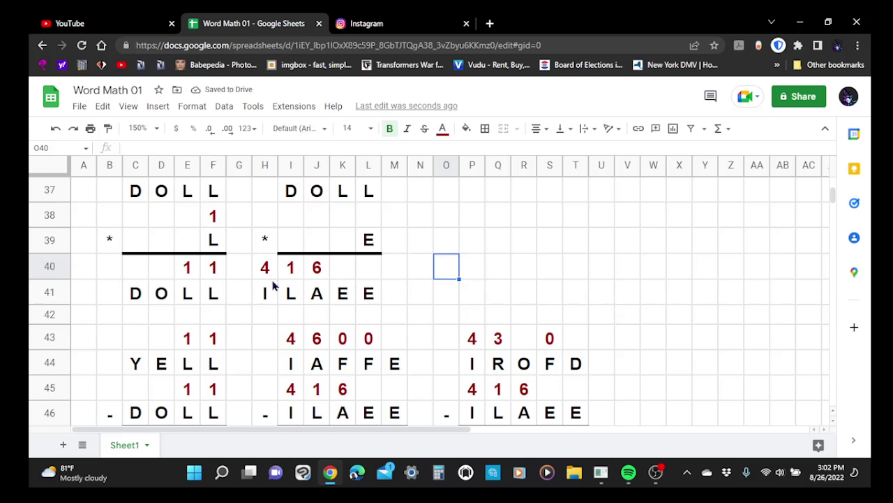
pyautogui.scroll(-1, 349, 290)
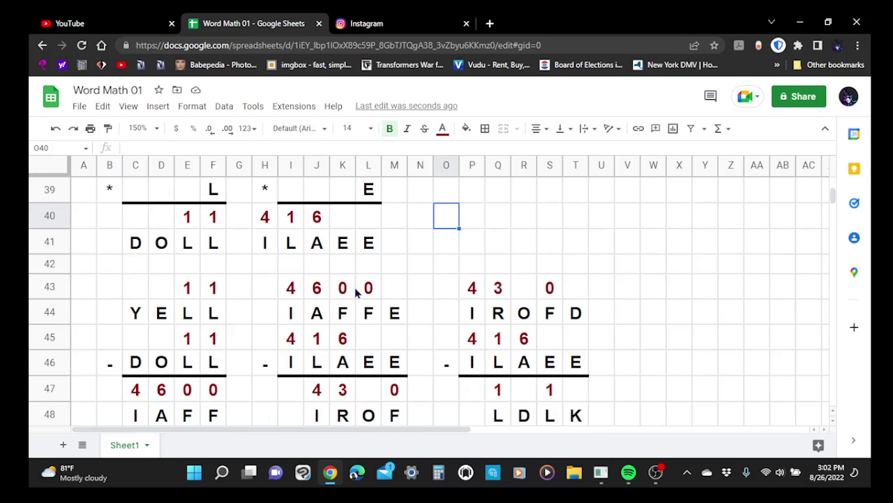
pyautogui.scroll(2, 355, 293)
pyautogui.scroll(-2, 354, 293)
pyautogui.scroll(-1, 355, 293)
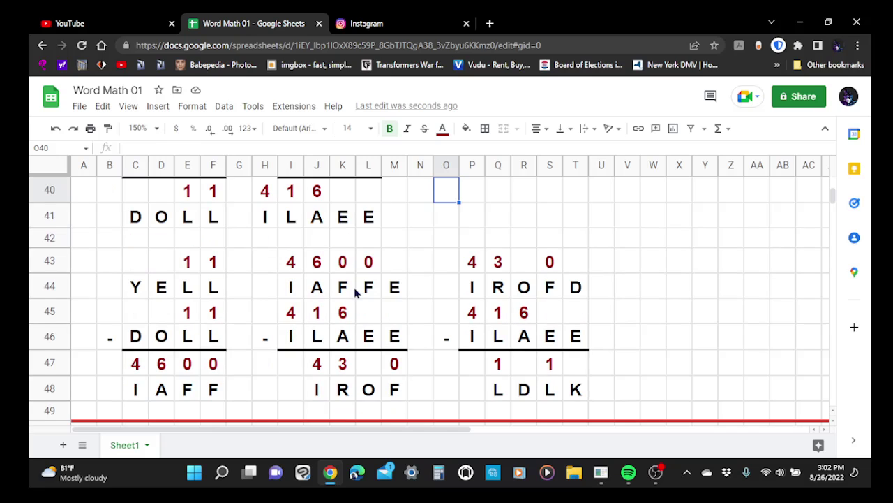
pyautogui.scroll(-1, 355, 293)
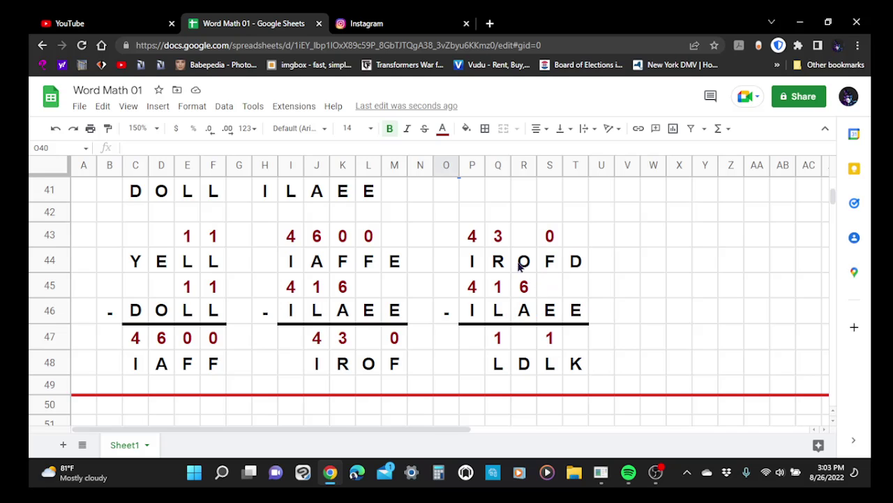
pyautogui.scroll(3, 408, 279)
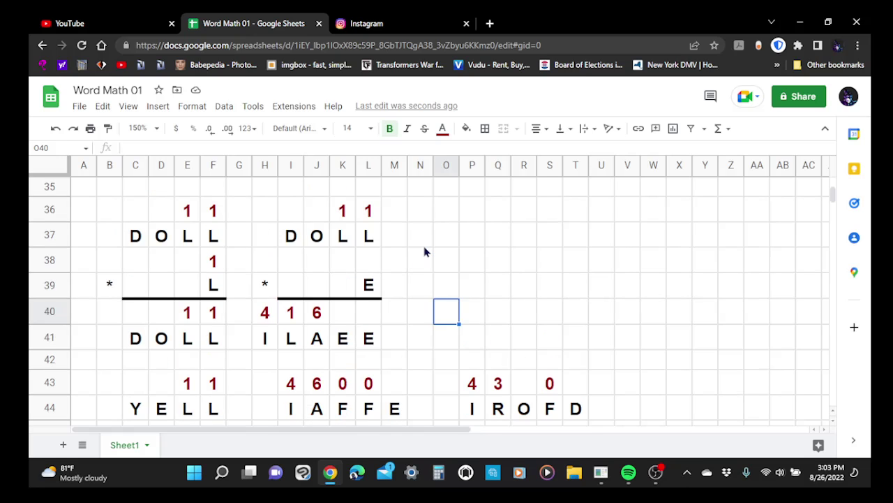
pyautogui.scroll(-2, 424, 252)
pyautogui.scroll(6, 765, 293)
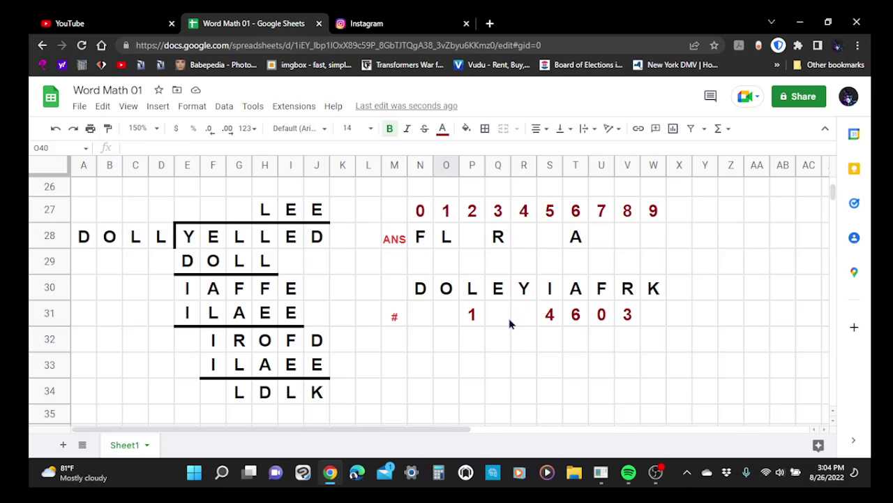
pyautogui.scroll(-1, 509, 324)
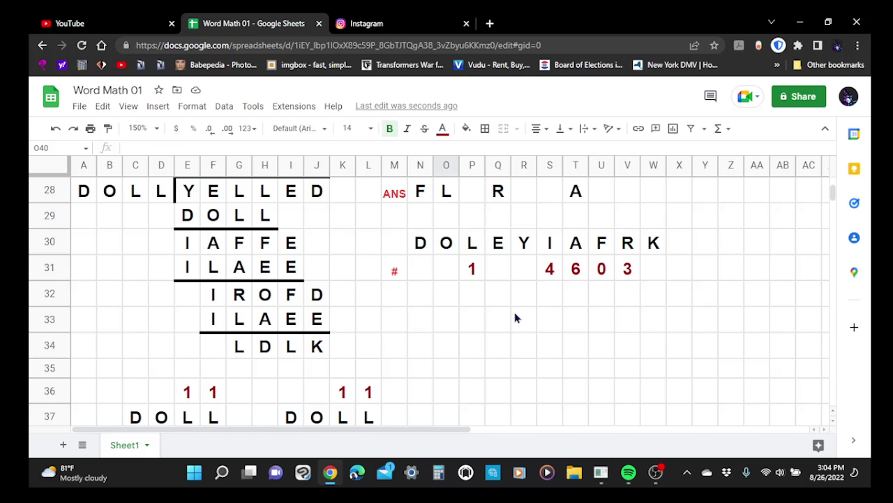
pyautogui.scroll(-1, 517, 315)
pyautogui.scroll(-5, 517, 315)
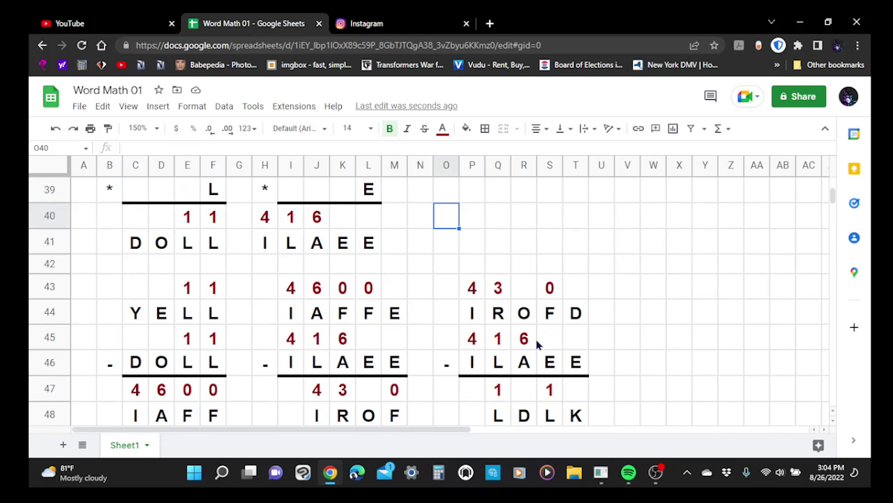
pyautogui.scroll(-1, 537, 342)
pyautogui.scroll(5, 547, 324)
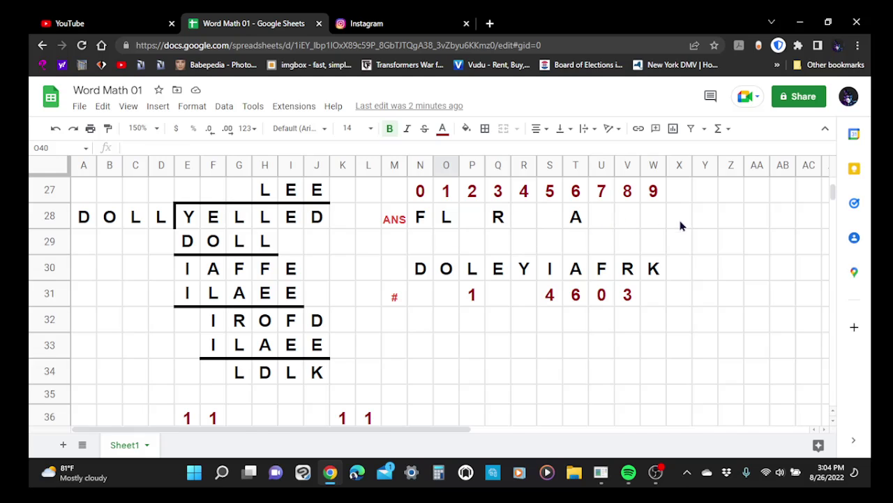
pyautogui.scroll(-3, 471, 300)
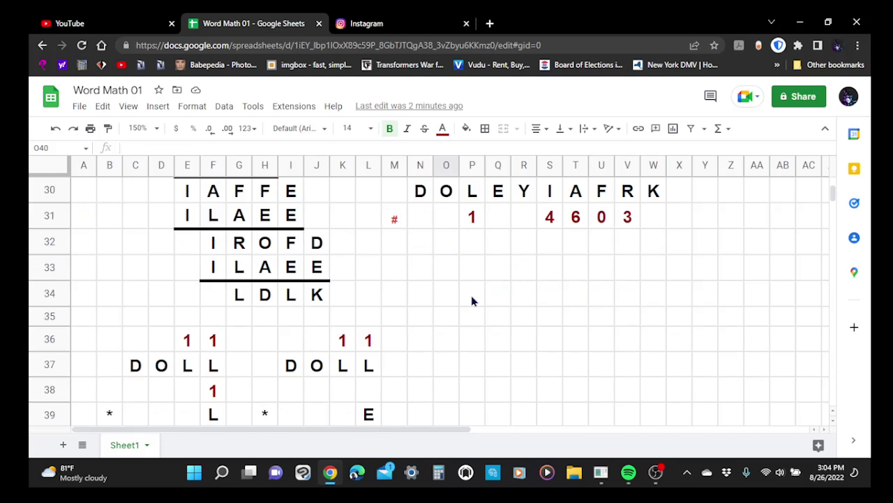
pyautogui.scroll(-1, 471, 301)
pyautogui.scroll(3, 471, 300)
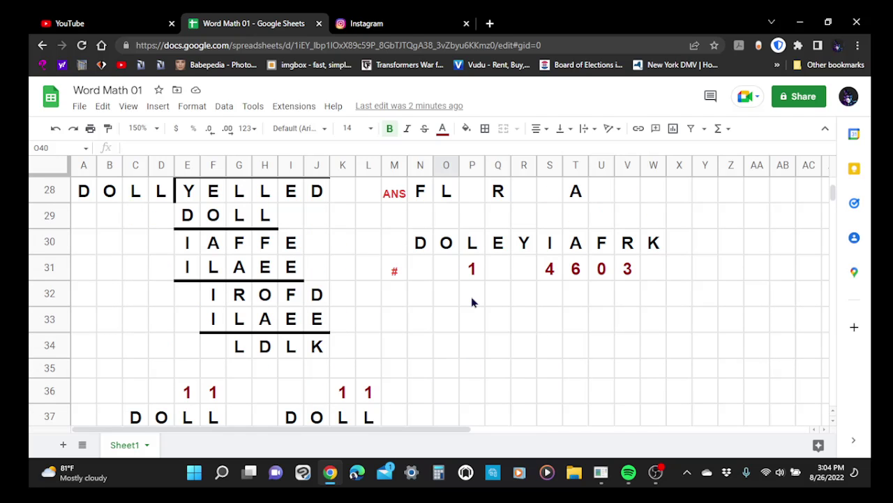
pyautogui.scroll(-5, 472, 302)
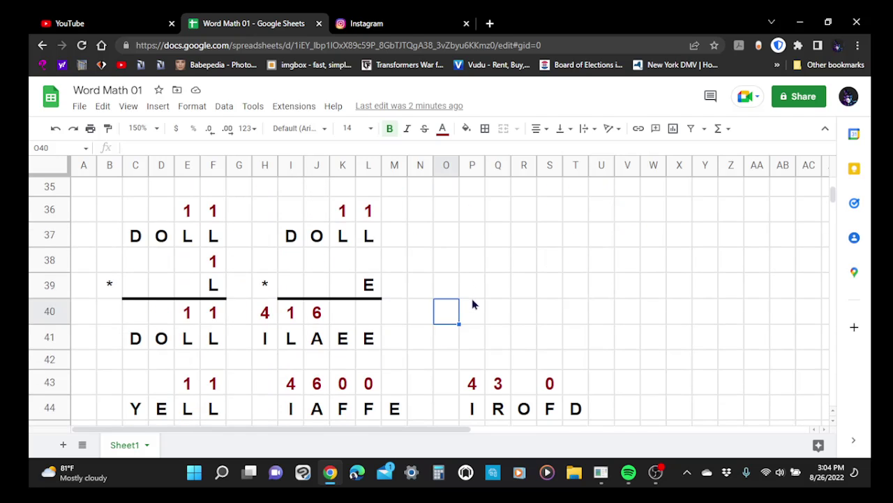
pyautogui.scroll(-1, 472, 304)
pyautogui.scroll(-1, 472, 307)
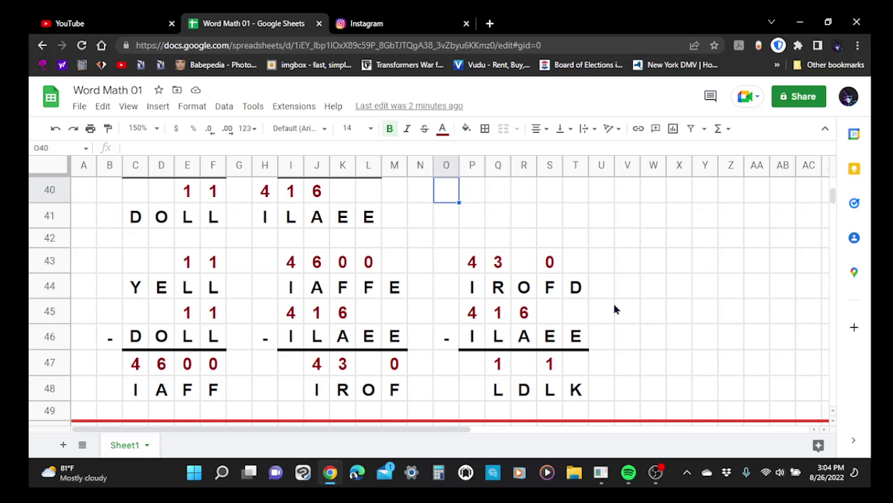
pyautogui.scroll(-1, 564, 310)
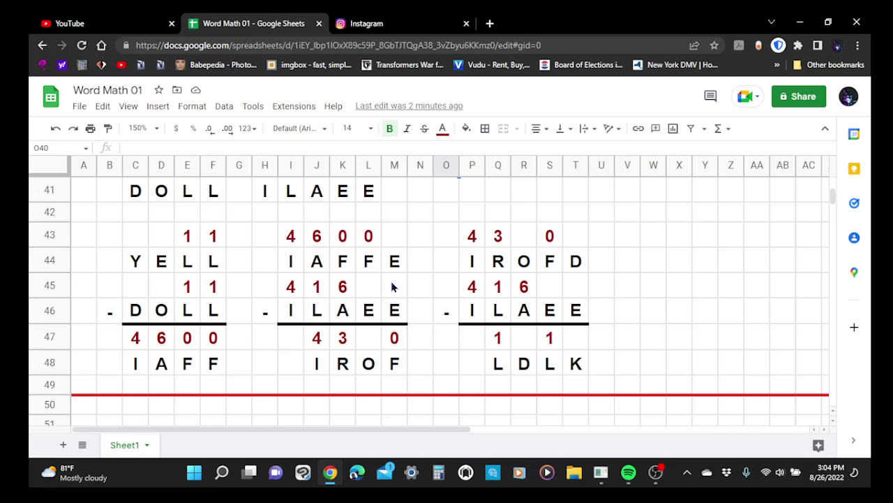
pyautogui.scroll(1, 655, 276)
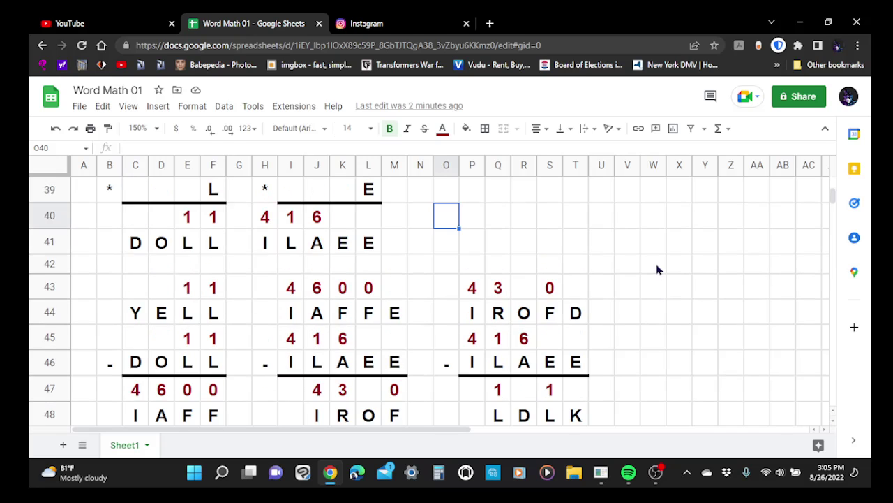
pyautogui.scroll(2, 656, 269)
pyautogui.scroll(-3, 660, 262)
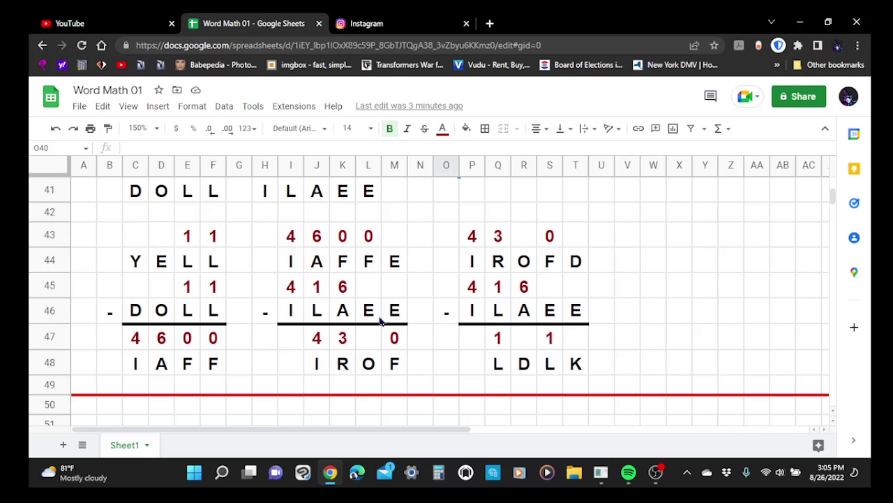
pyautogui.scroll(1, 393, 312)
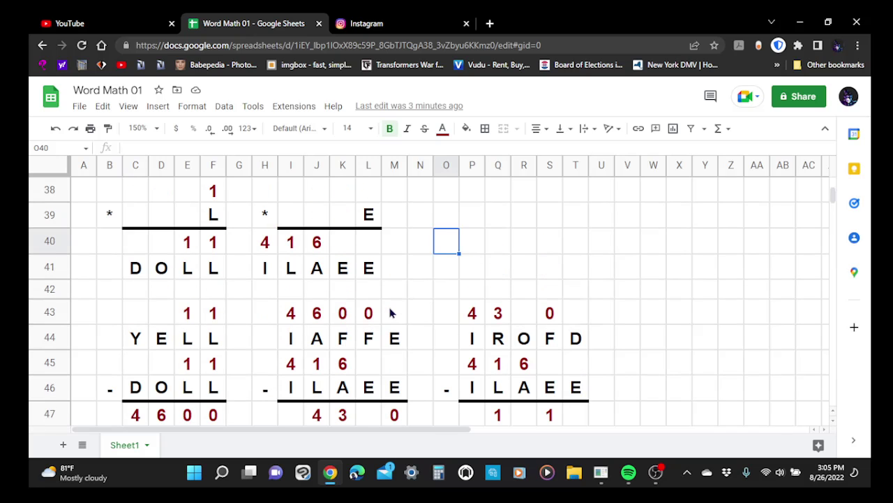
pyautogui.scroll(2, 391, 312)
pyautogui.scroll(1, 393, 311)
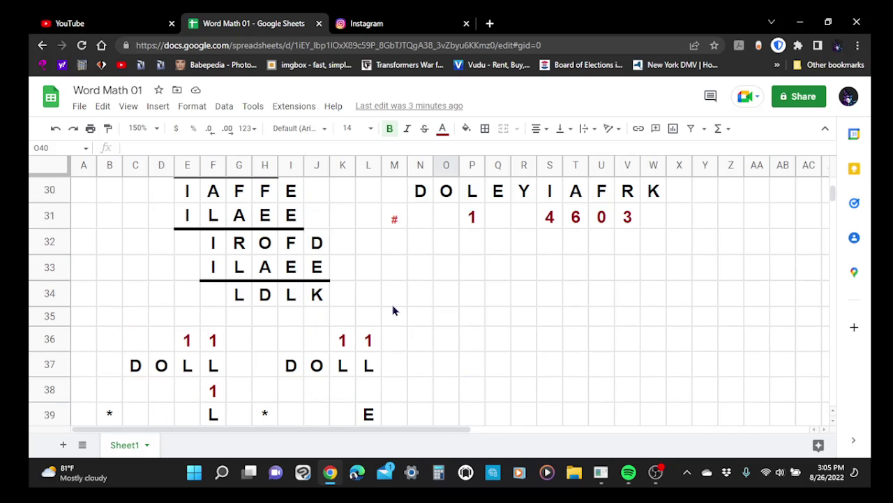
pyautogui.scroll(1, 395, 310)
pyautogui.scroll(-5, 394, 309)
pyautogui.scroll(-1, 395, 309)
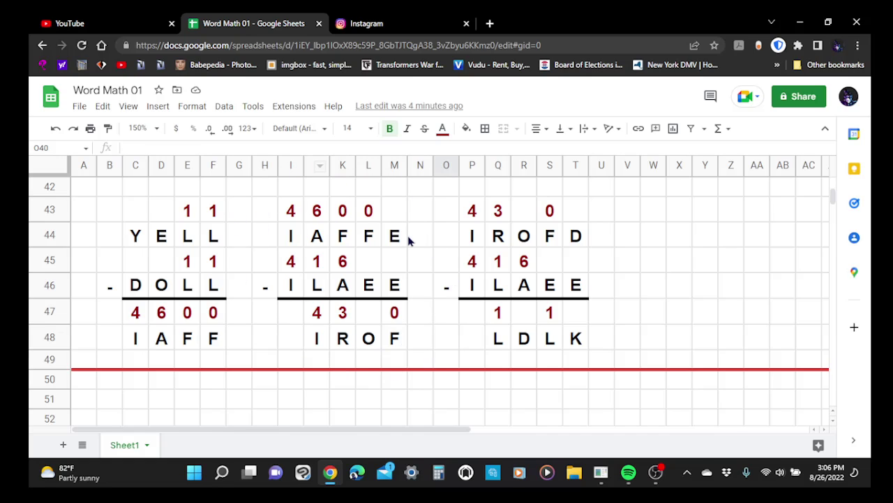
pyautogui.click(369, 264)
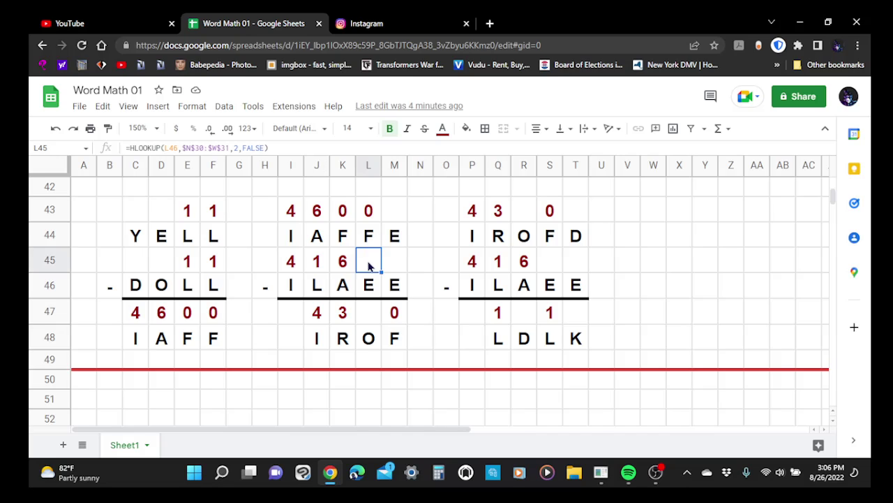
pyautogui.click(373, 317)
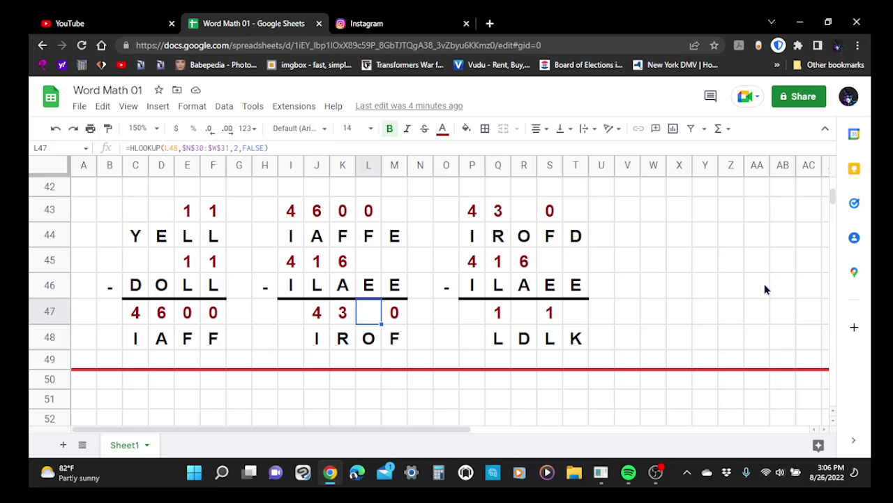
pyautogui.scroll(5, 768, 288)
pyautogui.scroll(1, 770, 285)
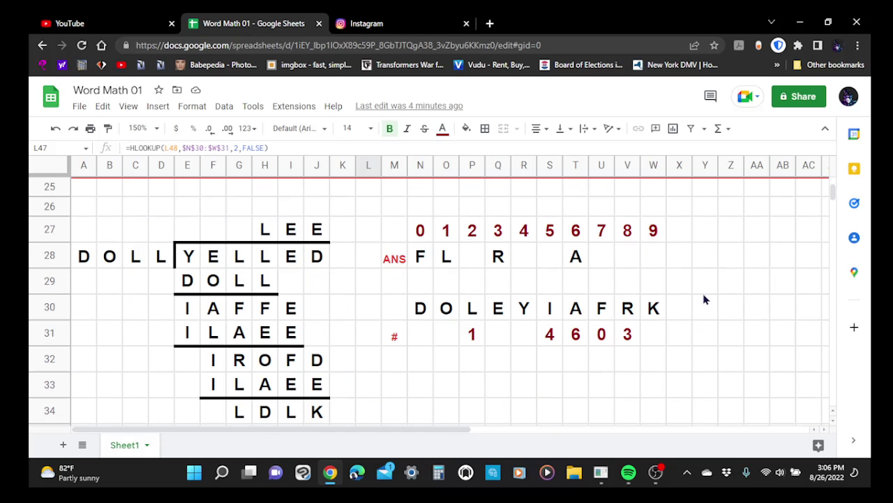
pyautogui.click(499, 335)
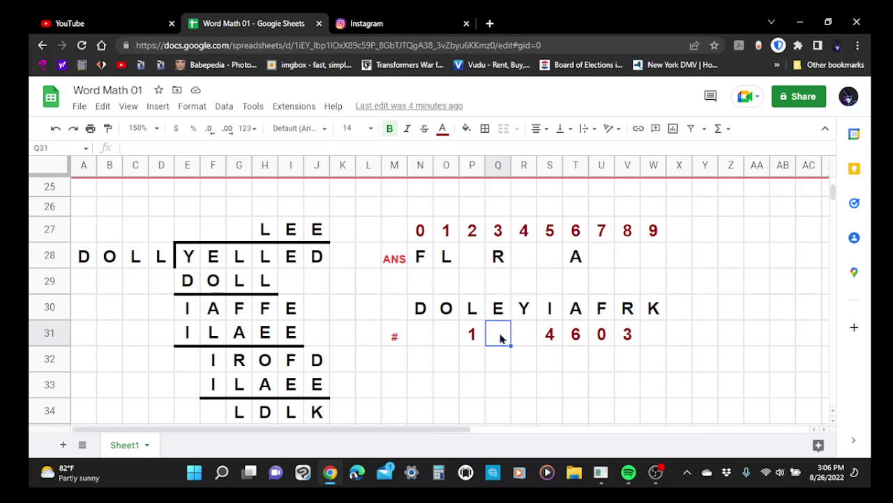
pyautogui.write('8')
pyautogui.press('Return')
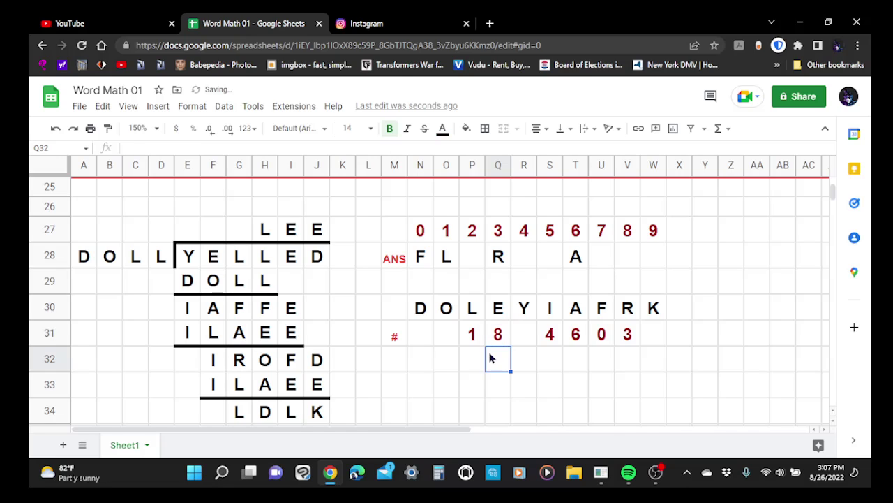
pyautogui.click(632, 264)
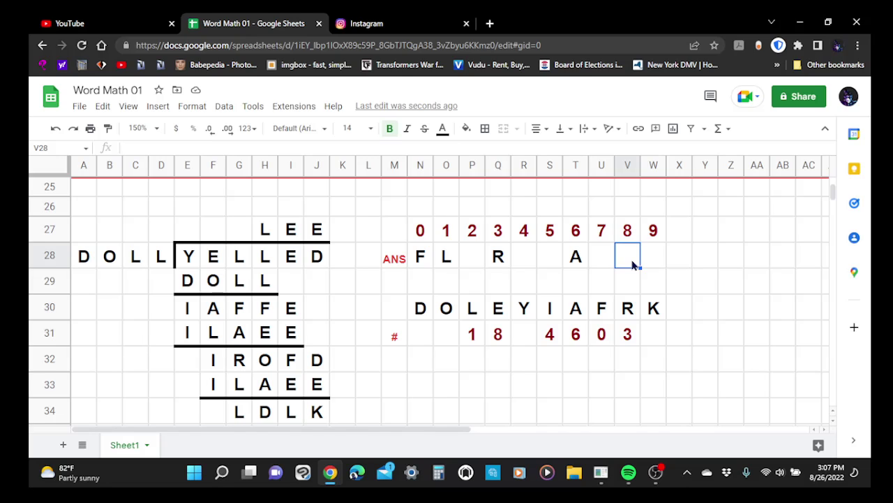
pyautogui.write('E')
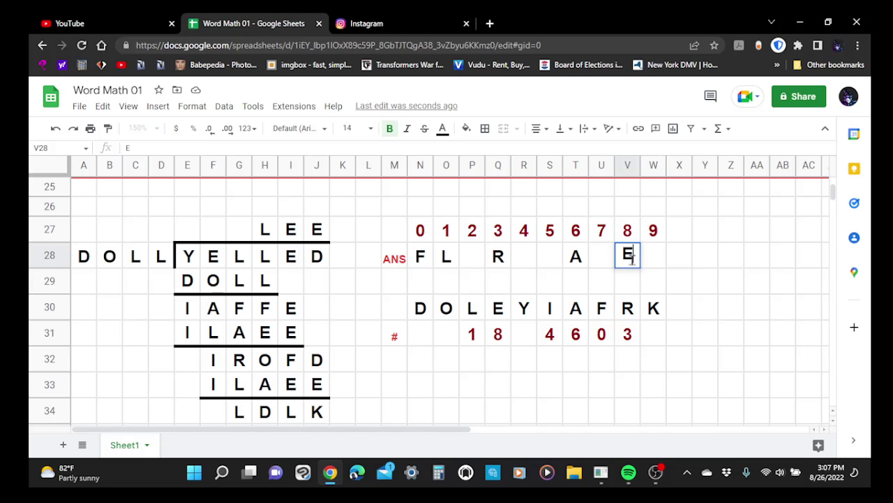
pyautogui.press('Return')
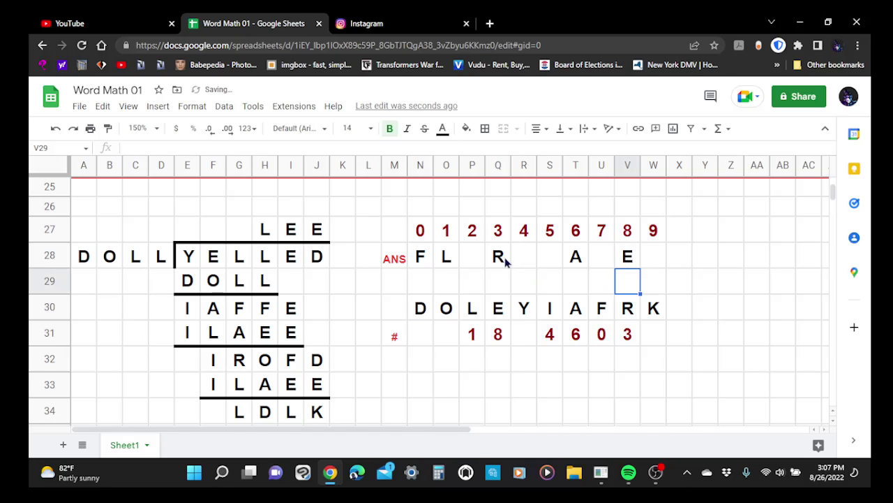
pyautogui.scroll(-2, 504, 261)
pyautogui.scroll(-5, 505, 264)
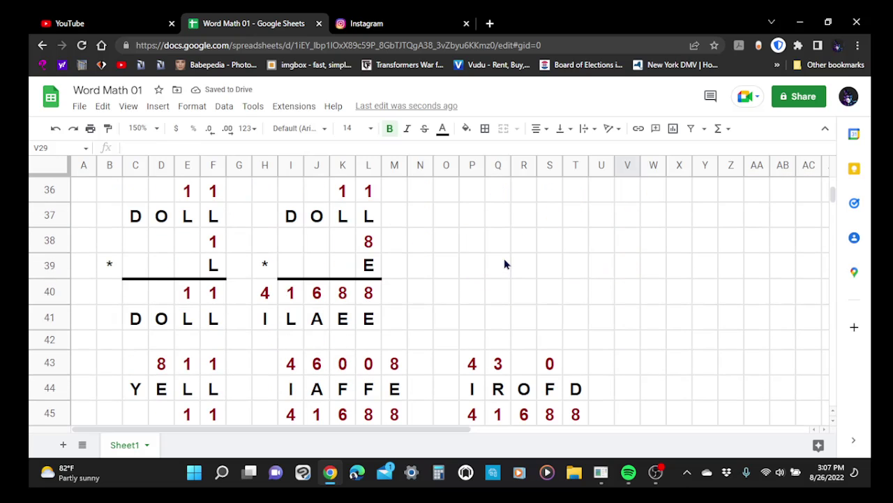
pyautogui.scroll(-1, 505, 264)
pyautogui.scroll(-2, 504, 264)
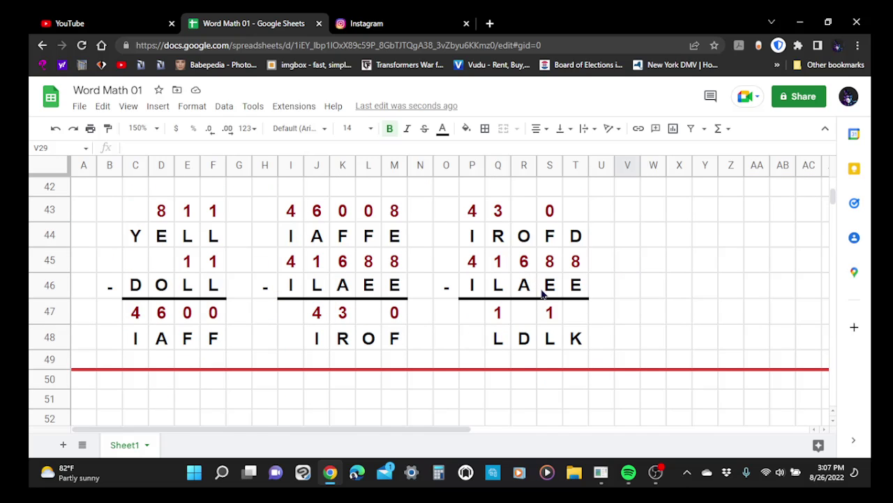
pyautogui.scroll(3, 541, 293)
pyautogui.scroll(-1, 540, 294)
pyautogui.scroll(1, 540, 294)
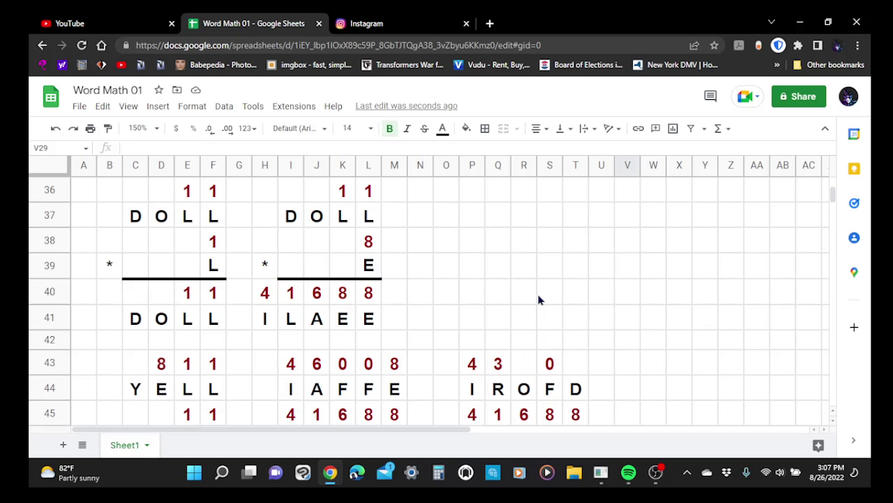
pyautogui.scroll(-1, 541, 294)
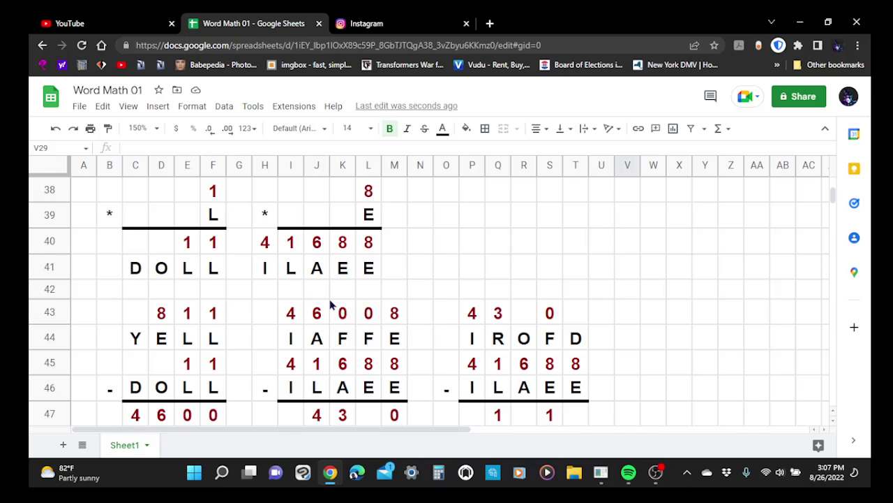
pyautogui.scroll(5, 635, 261)
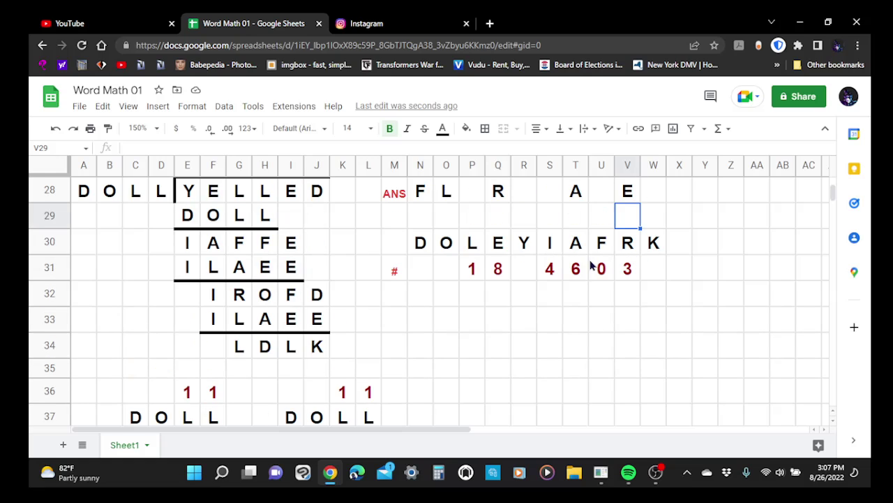
# Enter 2 in O31 for letter O and review DOLL reading 2 1 1
pyautogui.click(447, 270)
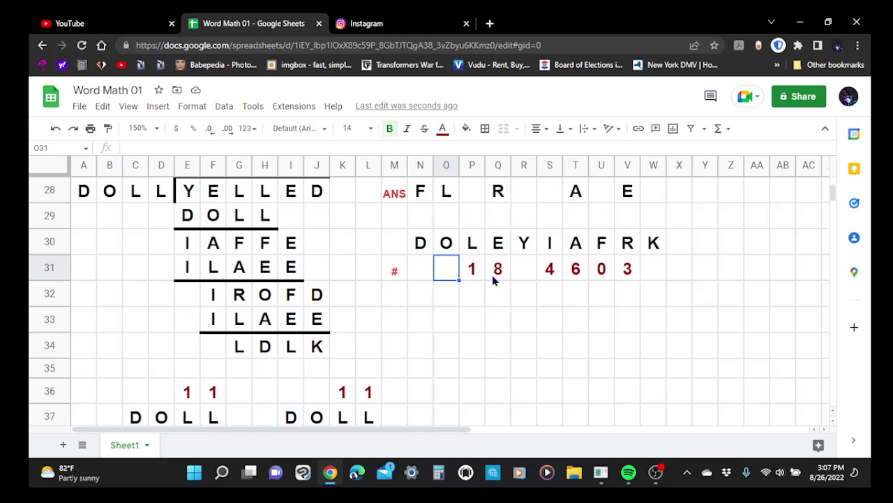
pyautogui.write('2')
pyautogui.press('Return')
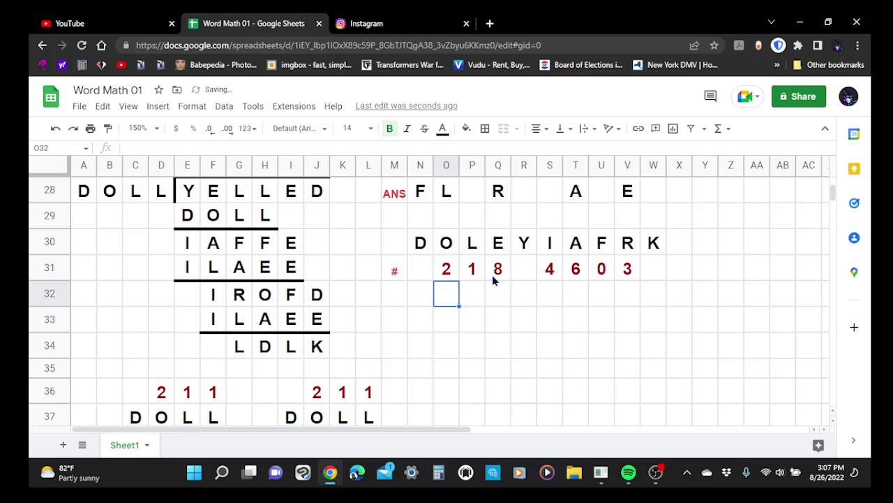
pyautogui.scroll(-5, 445, 310)
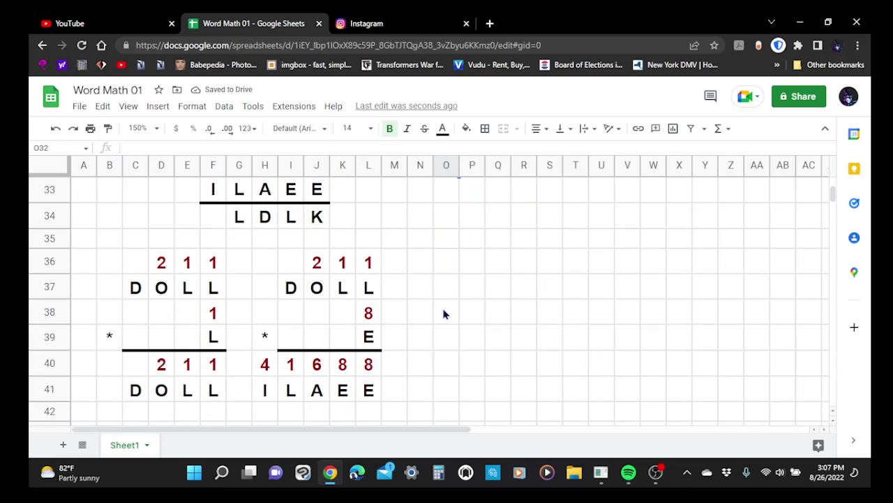
pyautogui.scroll(-3, 445, 309)
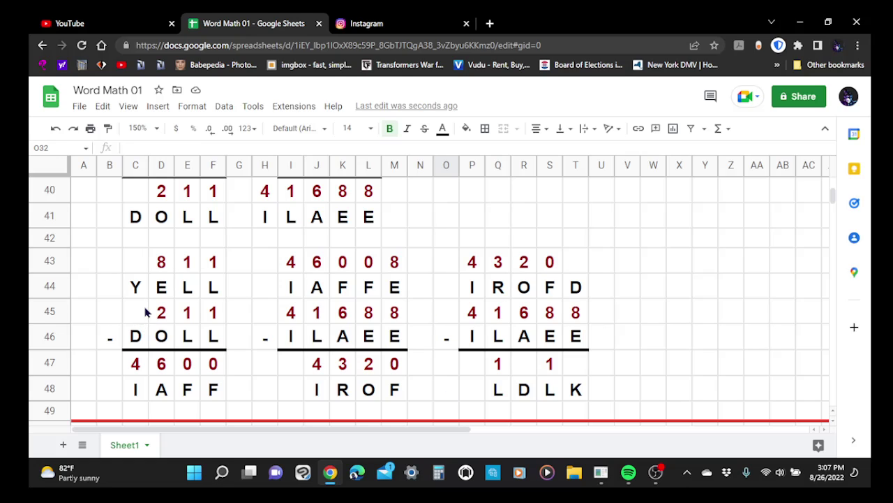
pyautogui.scroll(3, 319, 319)
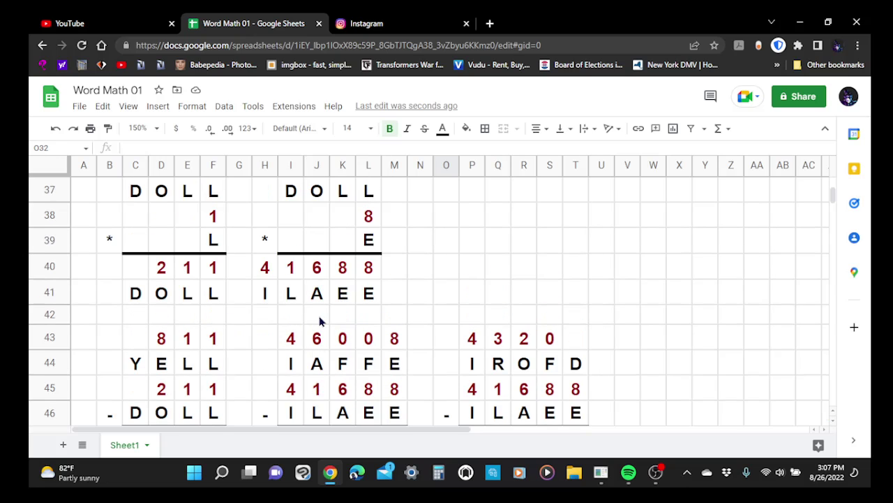
pyautogui.scroll(-3, 321, 319)
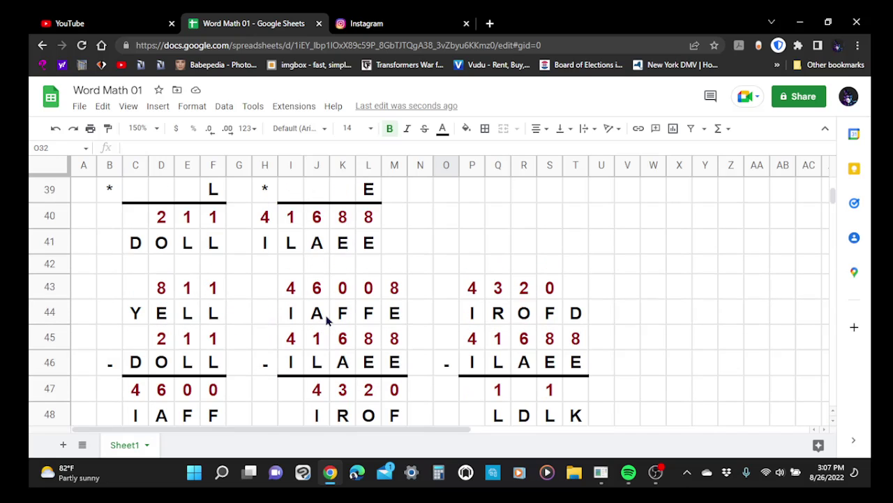
pyautogui.scroll(1, 326, 318)
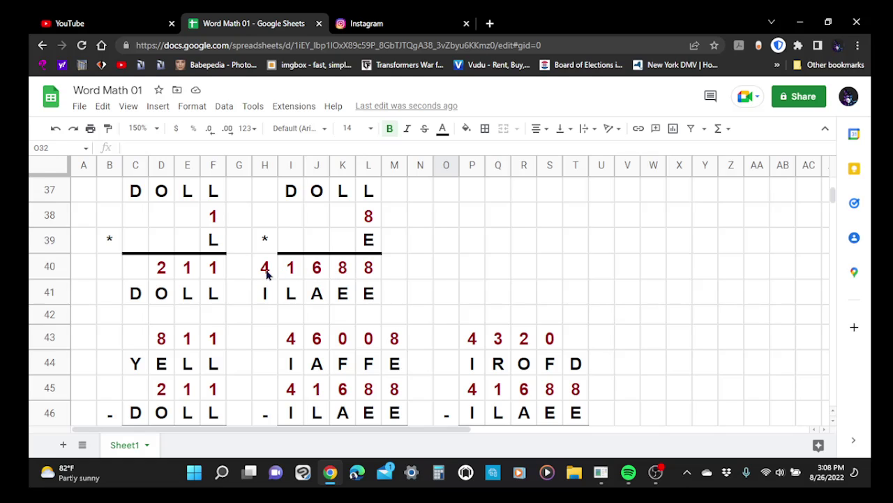
pyautogui.scroll(1, 331, 283)
pyautogui.scroll(-1, 332, 283)
pyautogui.scroll(1, 333, 283)
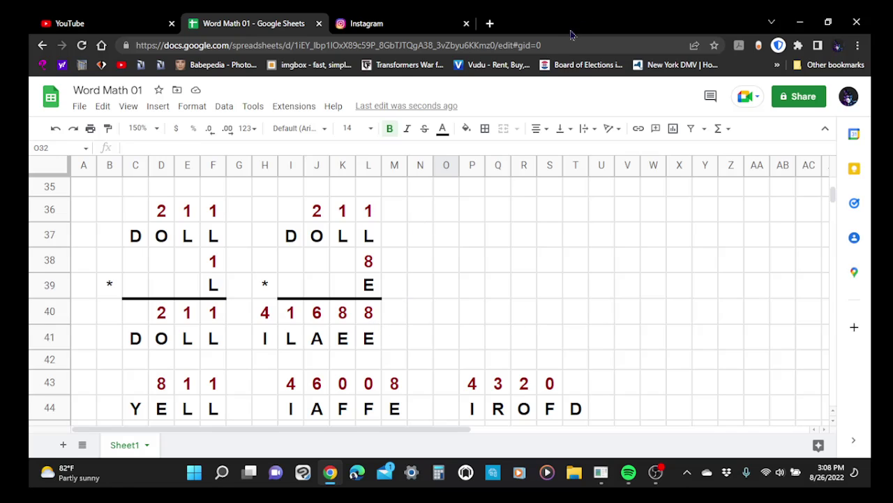
# Launch Calculator as a small window moved slightly left
pyautogui.click(437, 478)
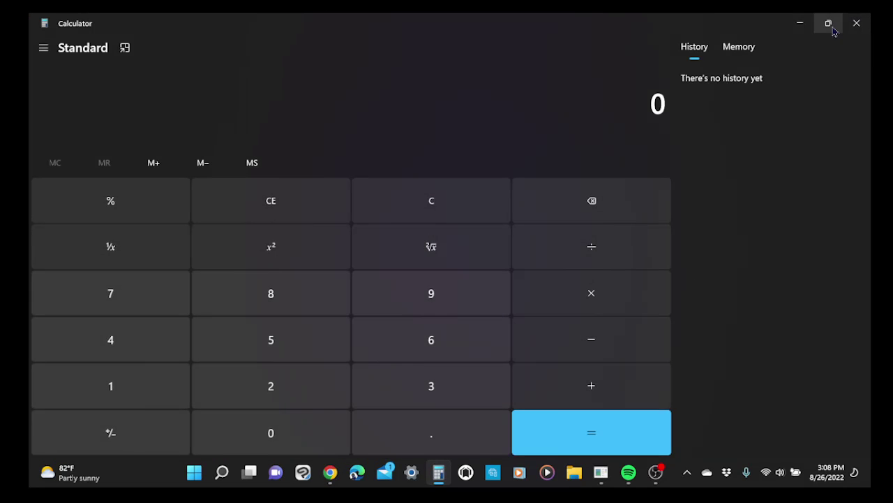
pyautogui.click(828, 23)
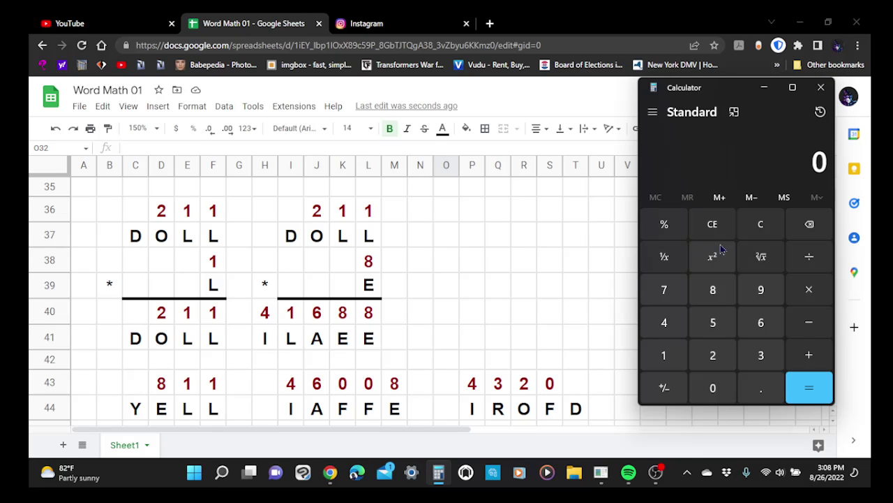
pyautogui.moveTo(735, 99); pyautogui.dragTo(683, 92)
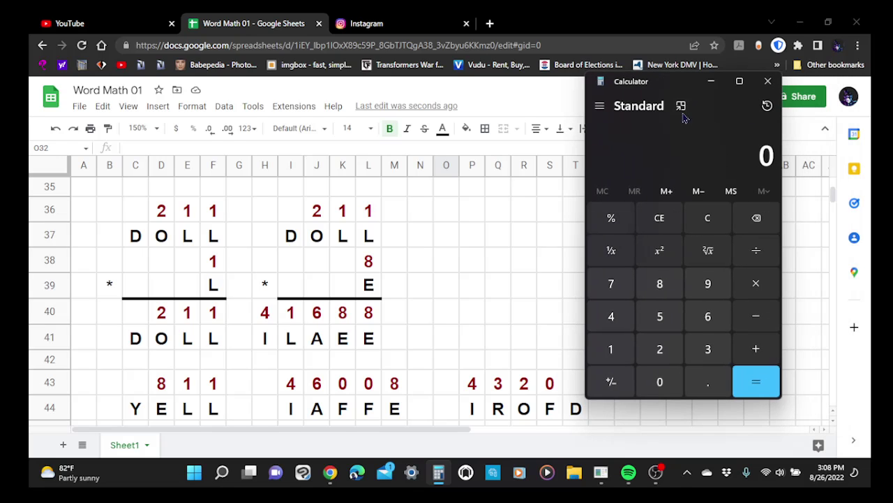
# Compute 41688 ÷ 8 = 5,211, then minimize Calculator
pyautogui.click(612, 319)
pyautogui.click(617, 345)
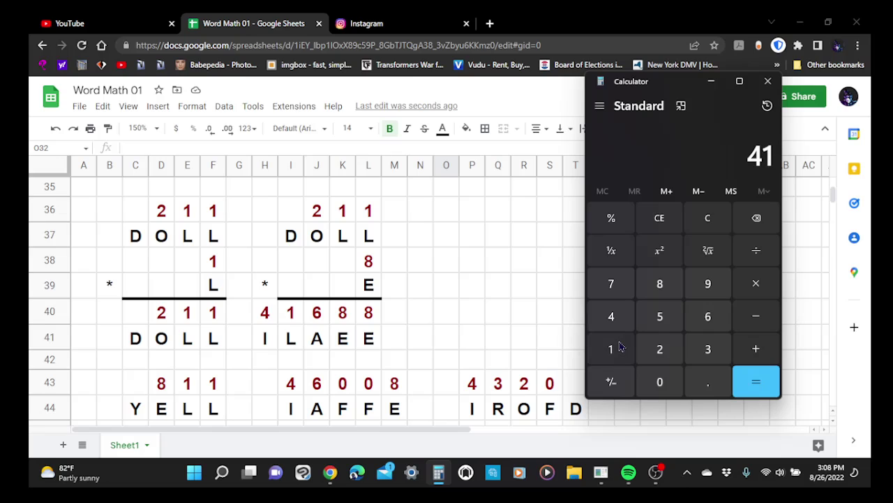
pyautogui.click(710, 317)
pyautogui.click(668, 292)
pyautogui.click(669, 292)
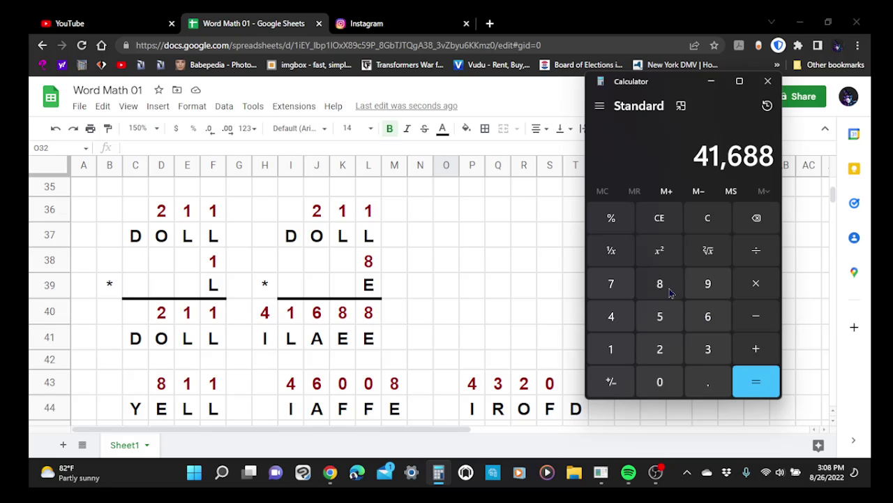
pyautogui.click(754, 253)
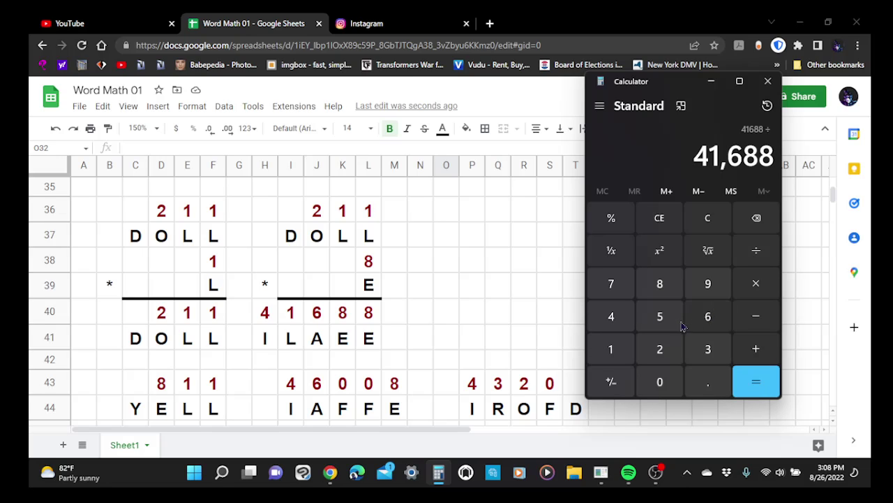
pyautogui.click(661, 285)
pyautogui.click(755, 383)
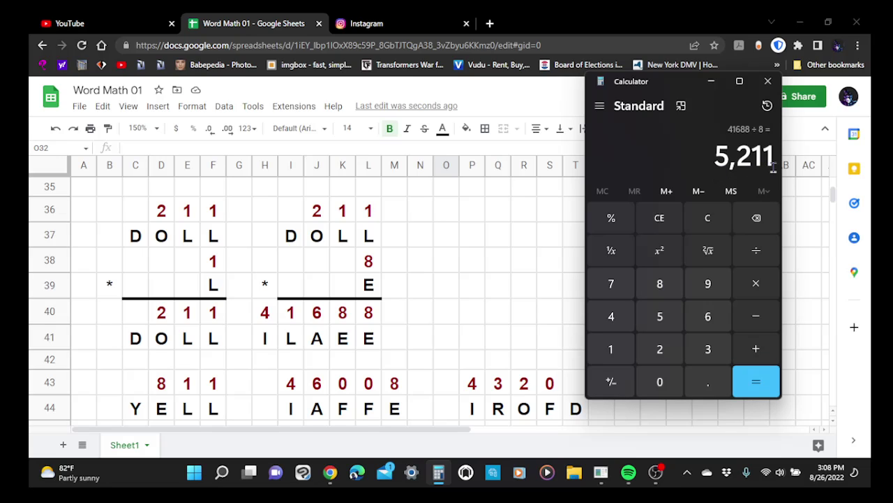
pyautogui.click(711, 81)
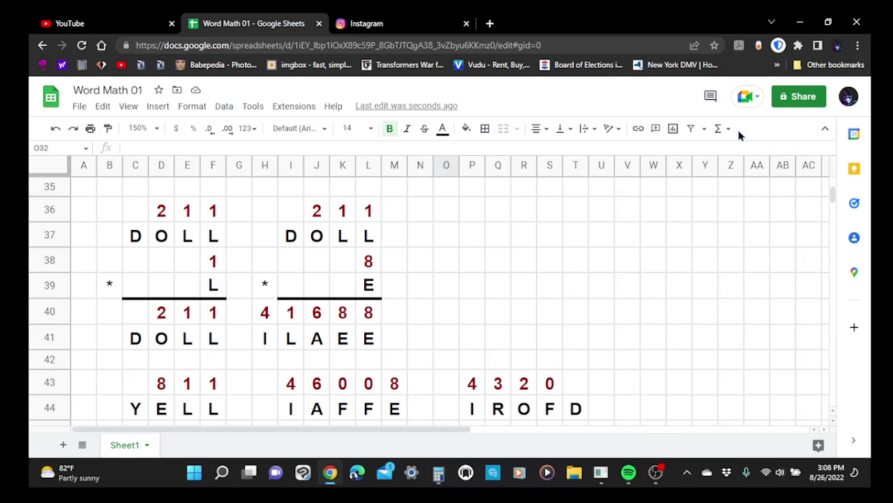
# Key letter D as digit 5 and place D under 5 in the answer row
pyautogui.scroll(1, 771, 233)
pyautogui.scroll(3, 771, 233)
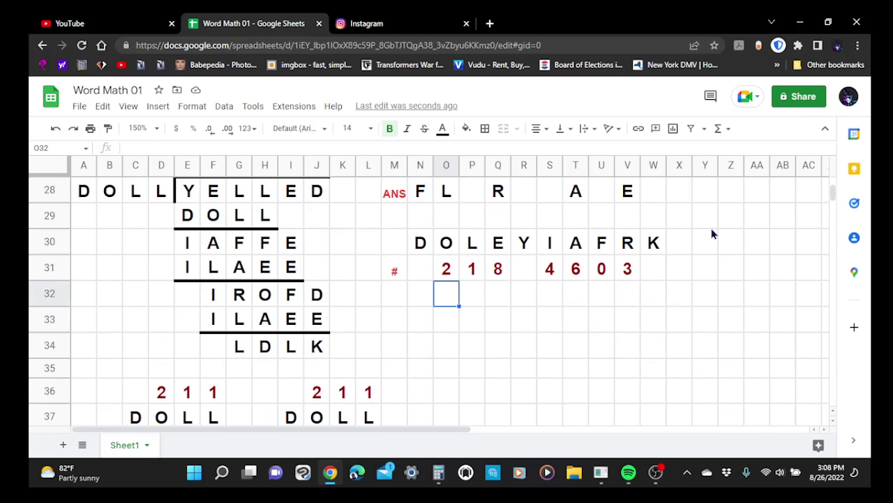
pyautogui.click(407, 273)
pyautogui.click(428, 273)
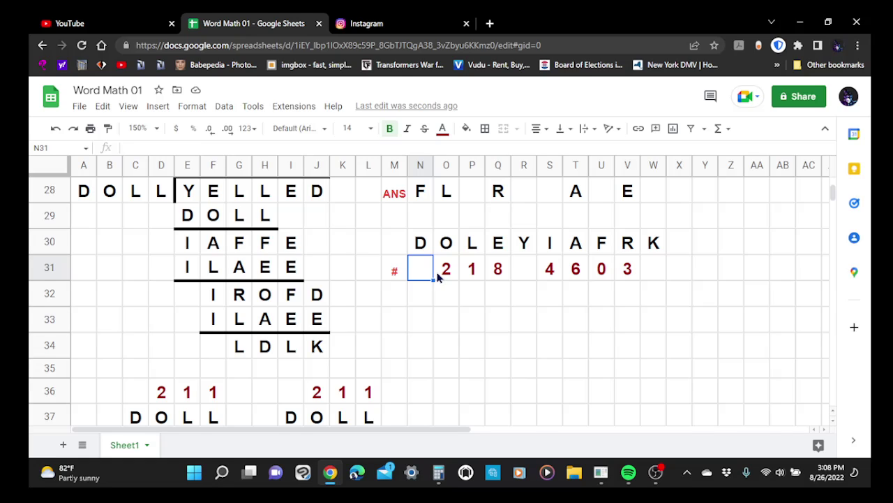
pyautogui.write('5')
pyautogui.press('Return')
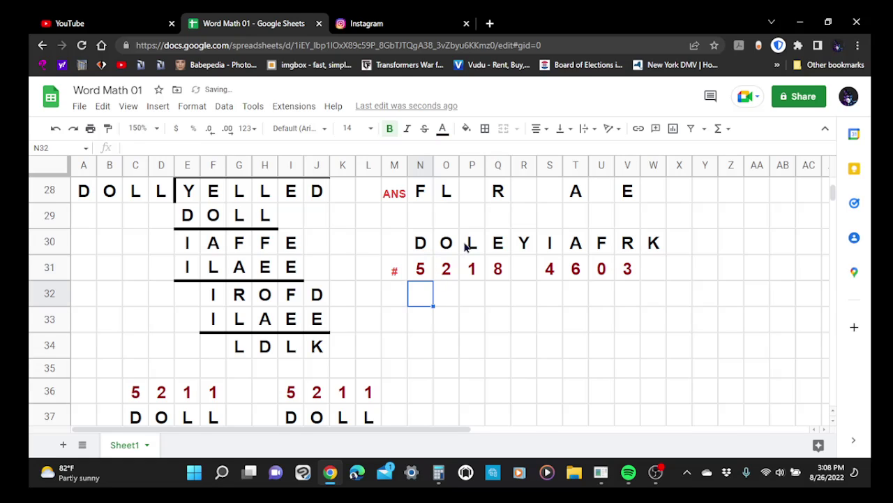
pyautogui.scroll(1, 520, 228)
pyautogui.click(555, 220)
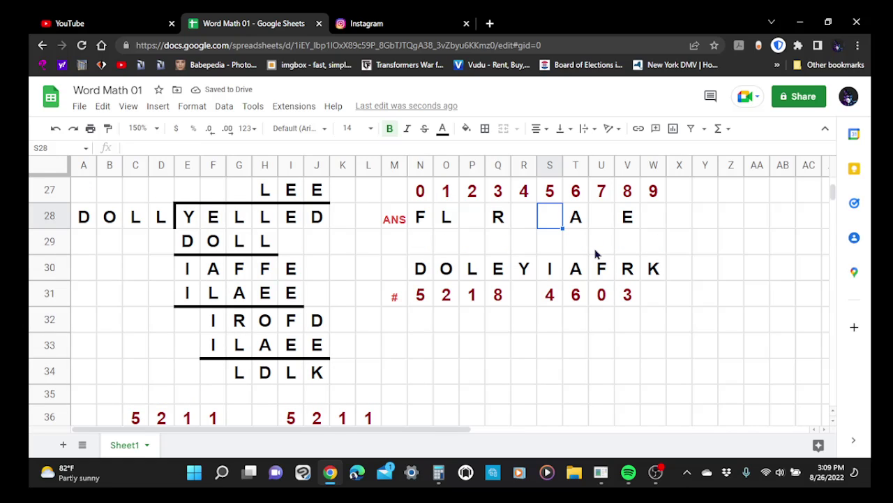
pyautogui.write('D')
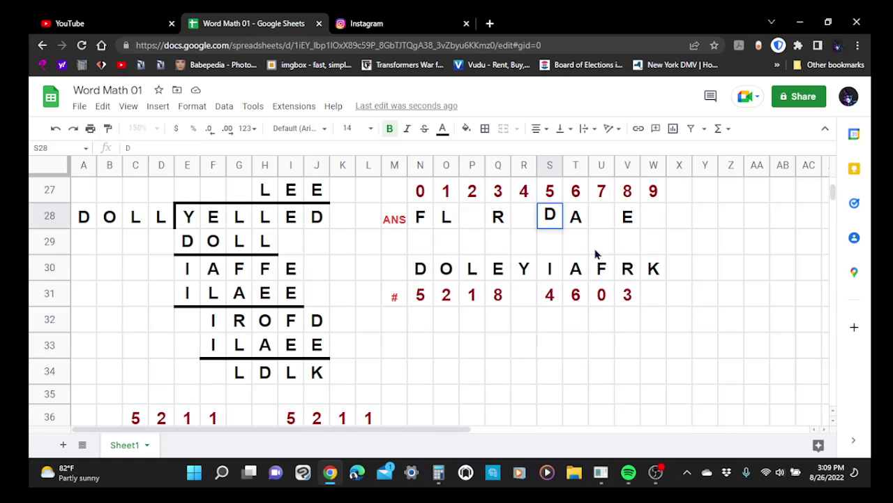
pyautogui.press('Return')
# Enter O in P28 under digit 2 and I in R28 under digit 4
pyautogui.scroll(-5, 385, 329)
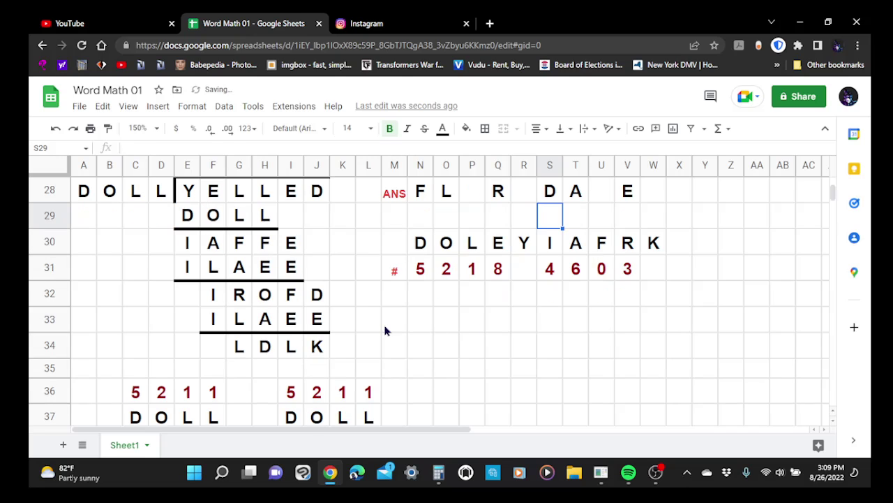
pyautogui.scroll(-1, 385, 331)
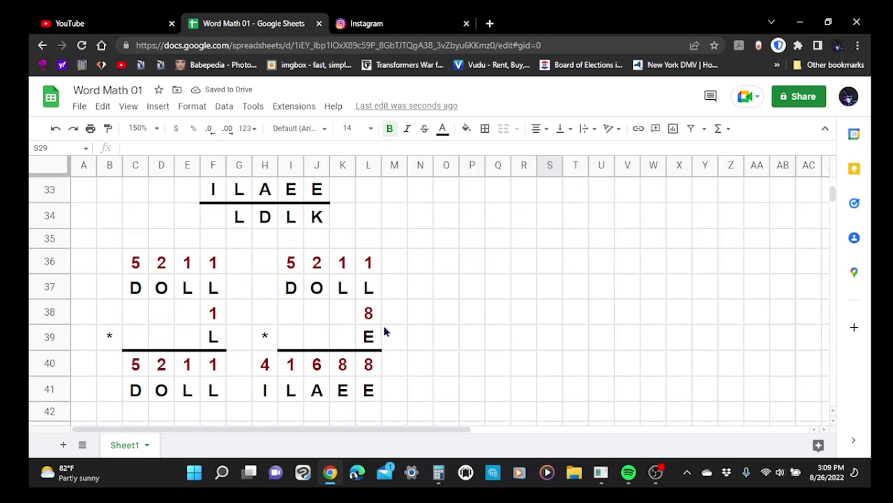
pyautogui.scroll(-1, 388, 337)
pyautogui.scroll(-5, 388, 338)
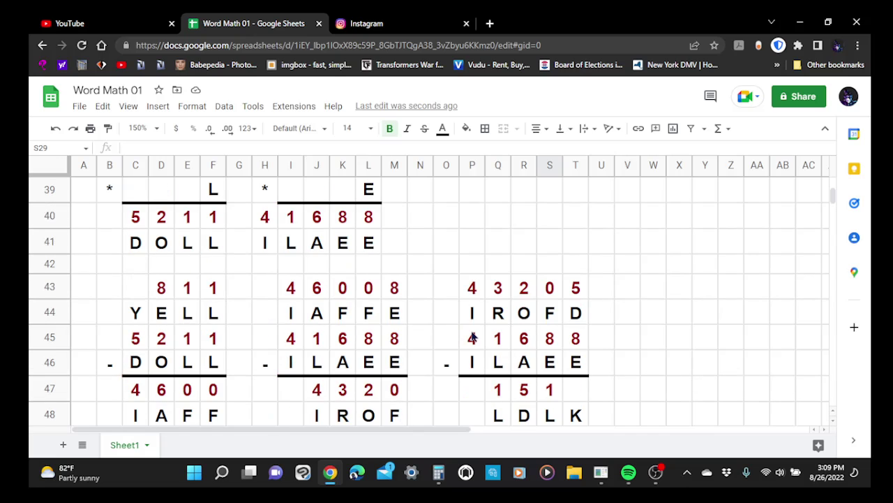
pyautogui.scroll(-1, 475, 339)
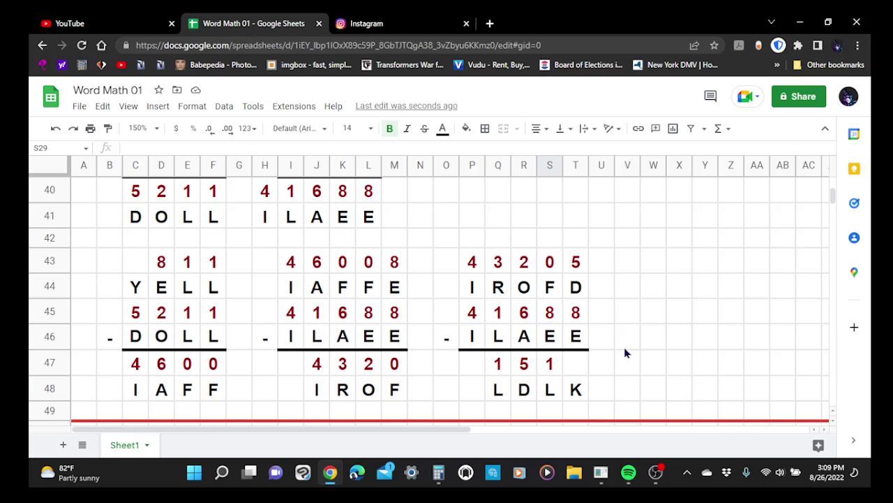
pyautogui.scroll(1, 625, 353)
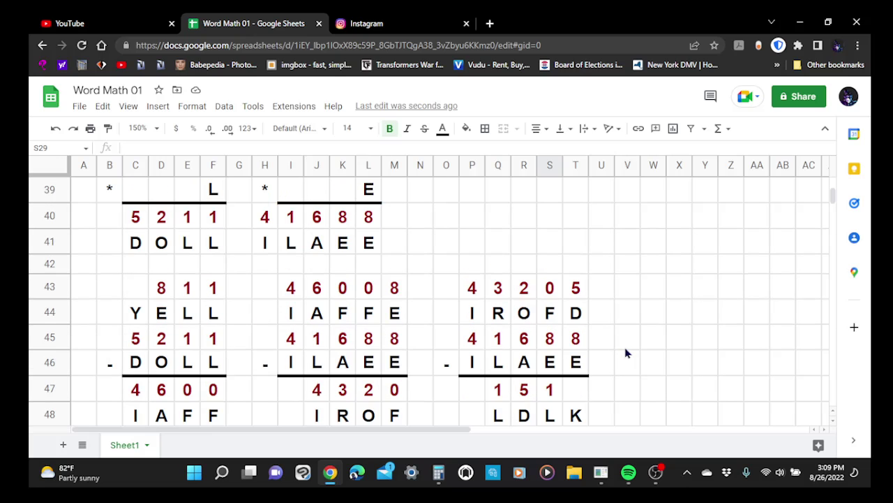
pyautogui.scroll(-1, 625, 353)
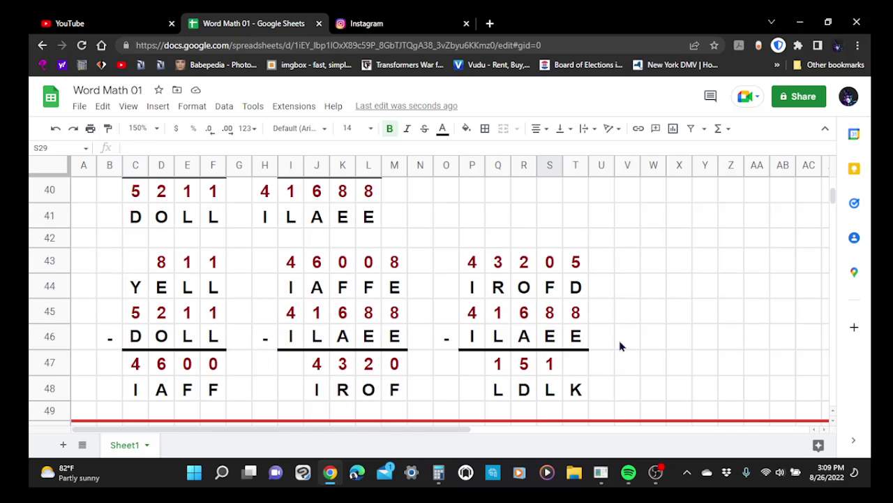
pyautogui.scroll(5, 621, 346)
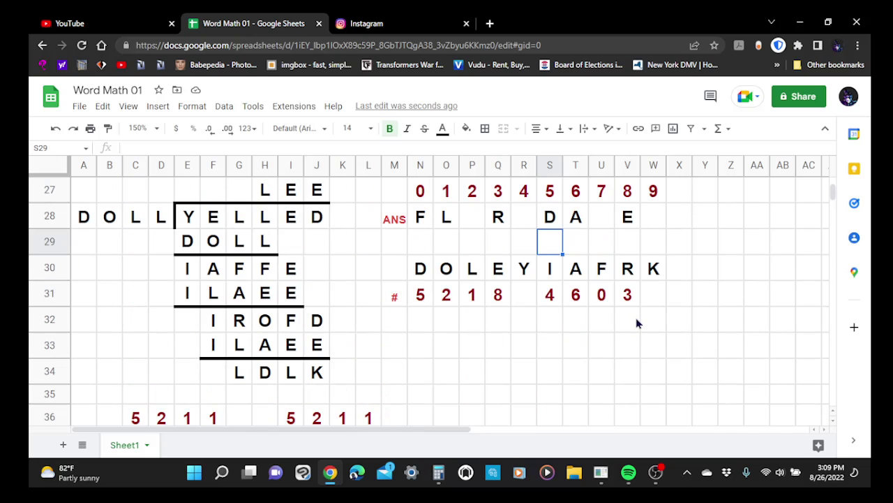
pyautogui.click(479, 258)
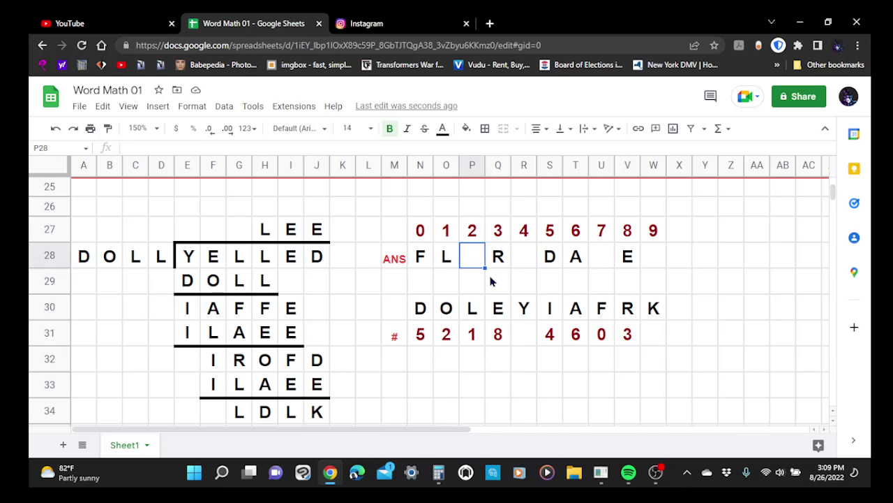
pyautogui.write('0')
pyautogui.press('BackSpace')
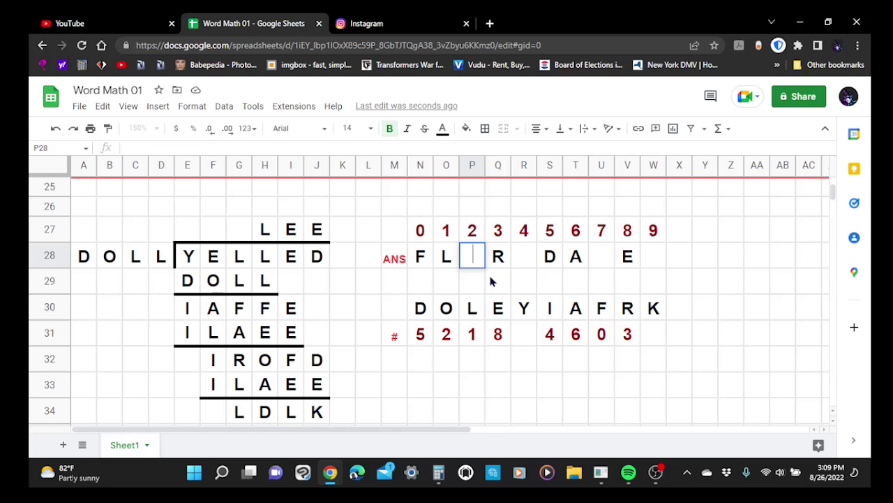
pyautogui.write('0')
pyautogui.press('Return')
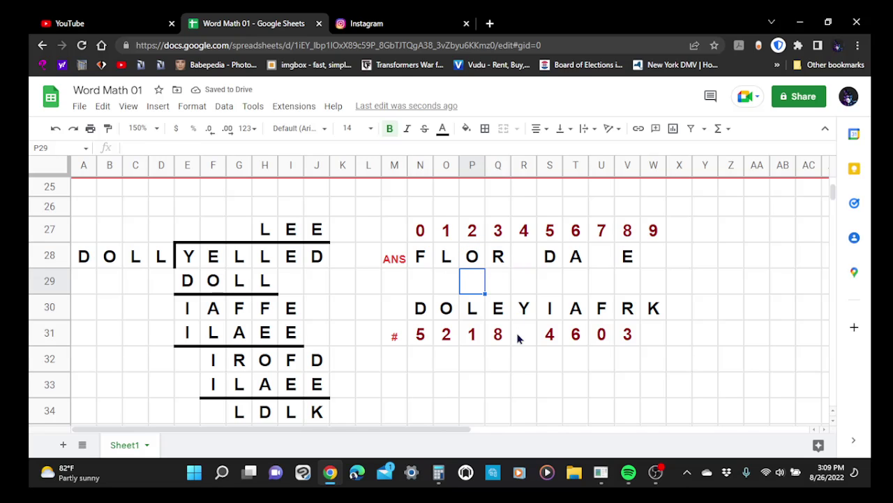
pyautogui.click(530, 257)
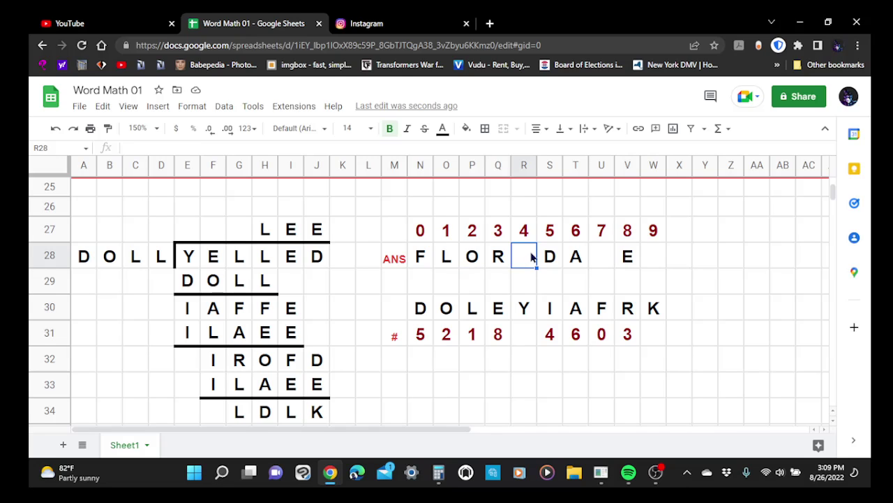
pyautogui.write('I')
pyautogui.press('Return')
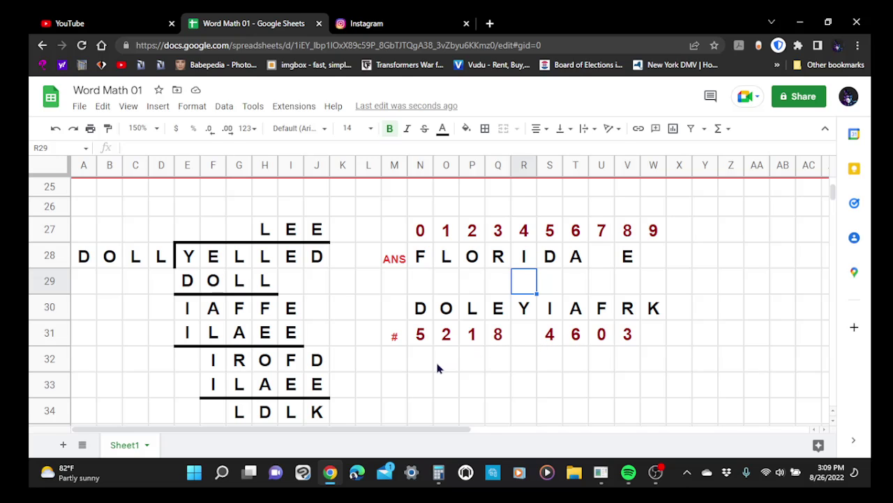
# Set the sheet zoom to 100% from the toolbar zoom menu
pyautogui.scroll(-1, 439, 367)
pyautogui.scroll(1, 473, 359)
pyautogui.scroll(-2, 479, 359)
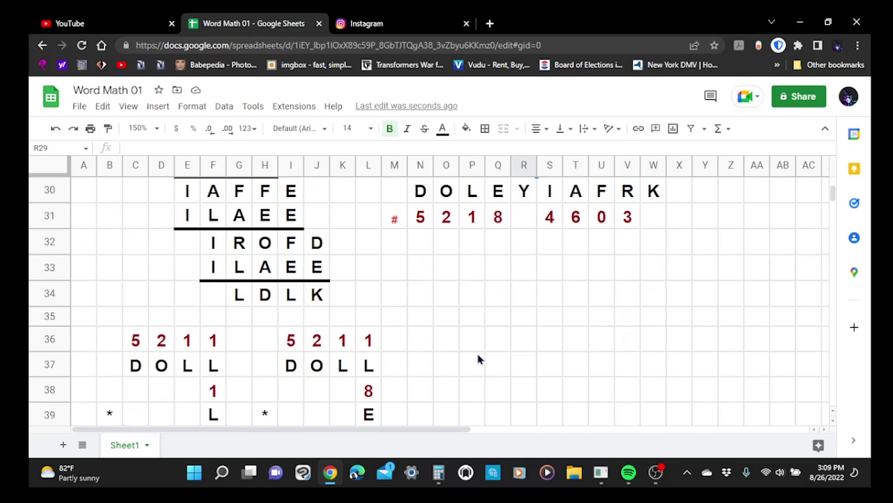
pyautogui.scroll(2, 478, 358)
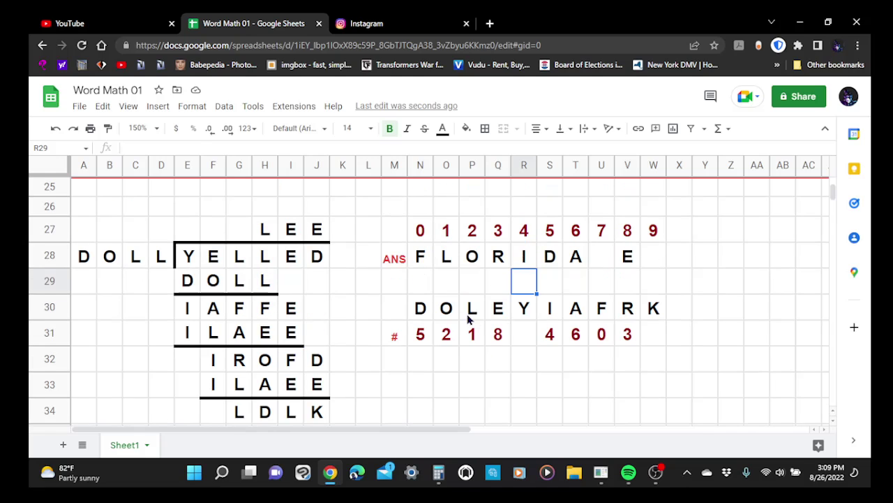
pyautogui.click(157, 130)
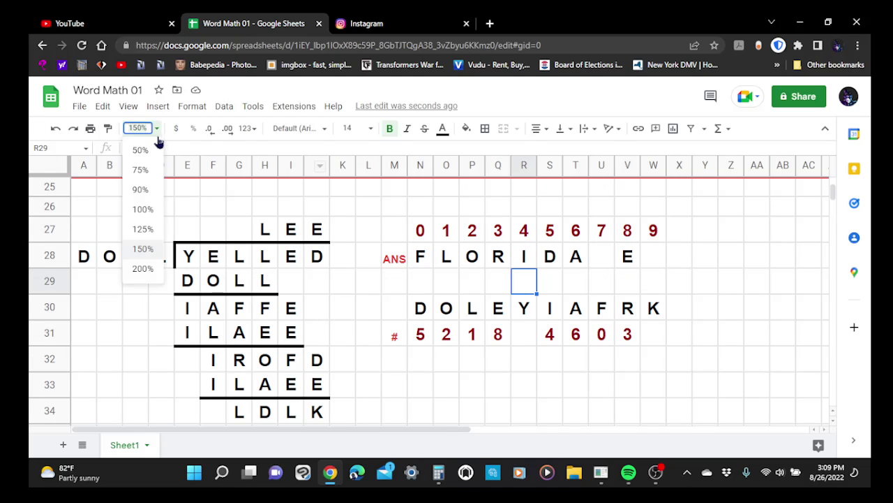
pyautogui.click(147, 212)
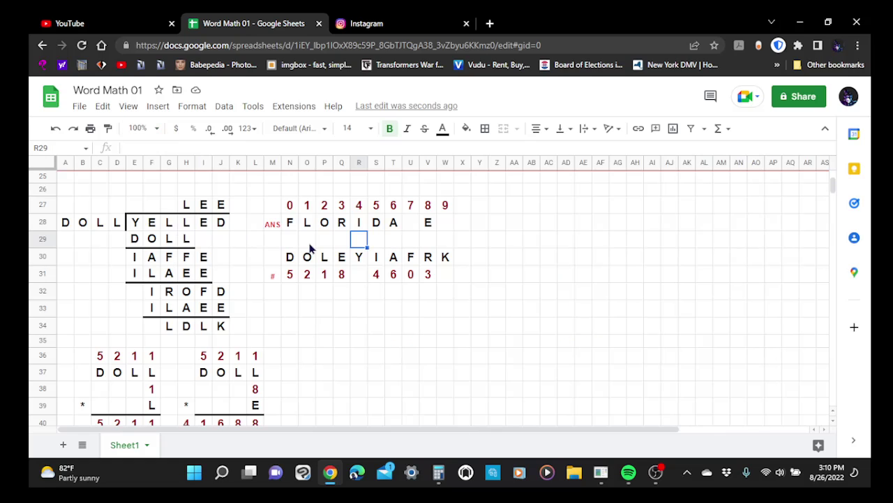
pyautogui.scroll(-3, 323, 251)
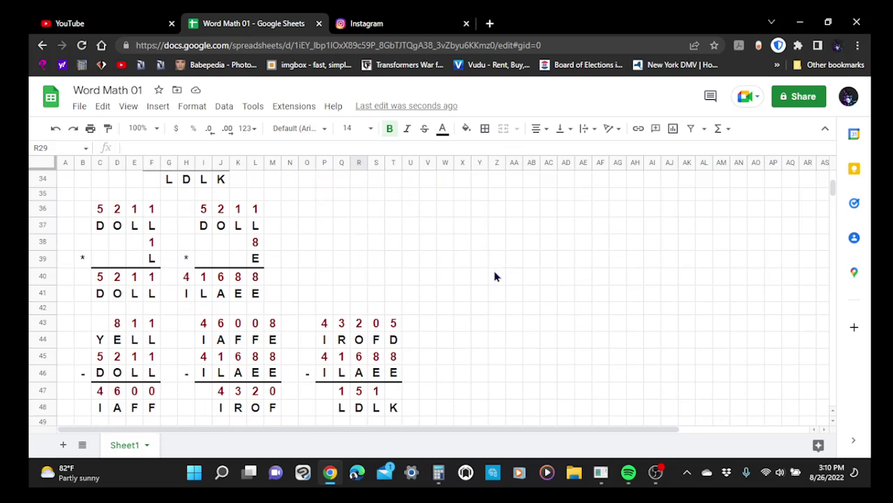
pyautogui.scroll(3, 520, 277)
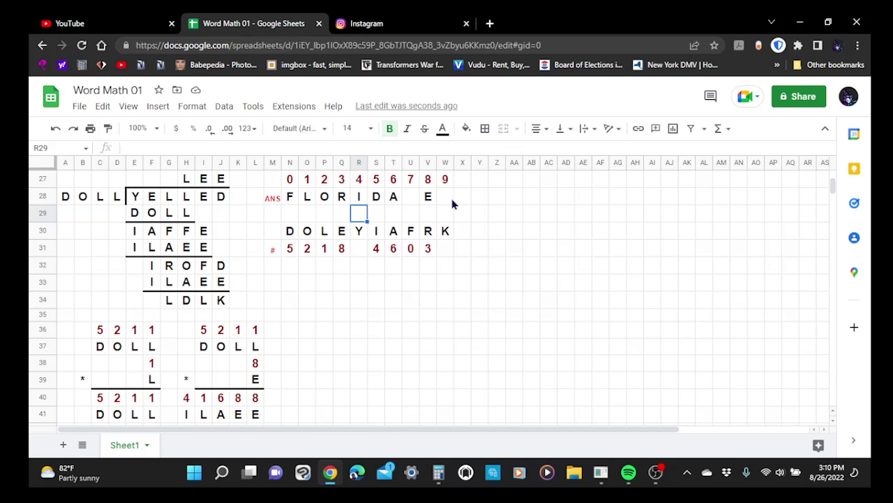
# Key Y as digit 9 in R31 and put Y in answer cell W28
pyautogui.click(360, 248)
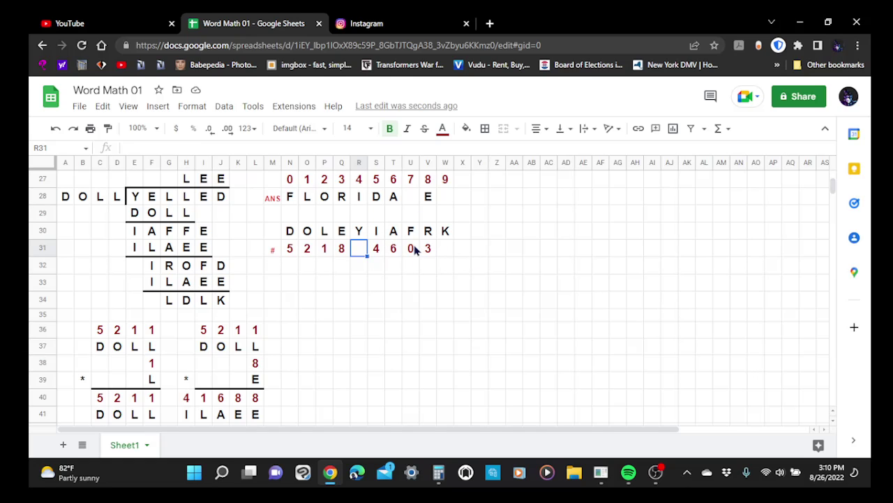
pyautogui.write('P')
pyautogui.press('BackSpace')
pyautogui.write('9')
pyautogui.press('Return')
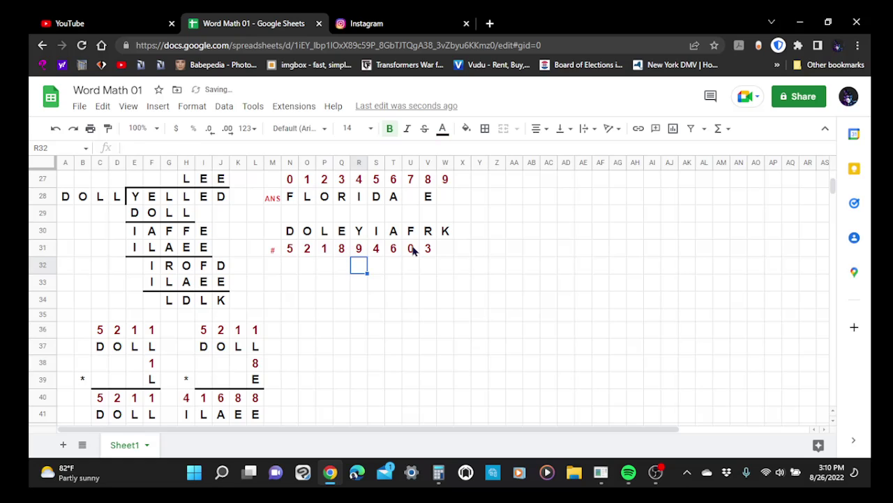
pyautogui.scroll(-3, 230, 363)
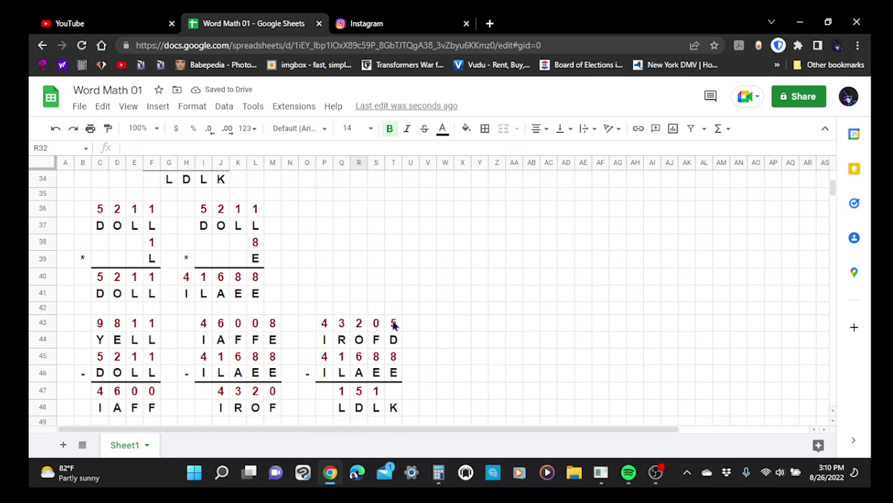
pyautogui.scroll(3, 570, 323)
pyautogui.scroll(1, 538, 306)
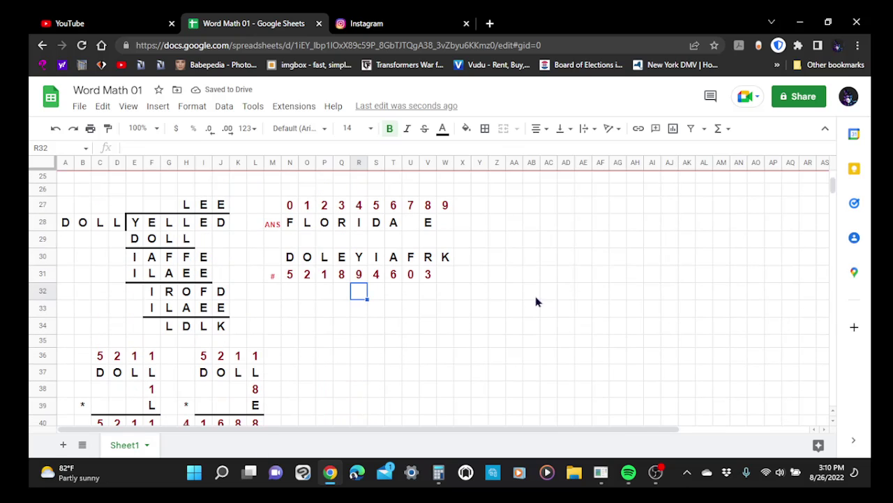
pyautogui.click(447, 225)
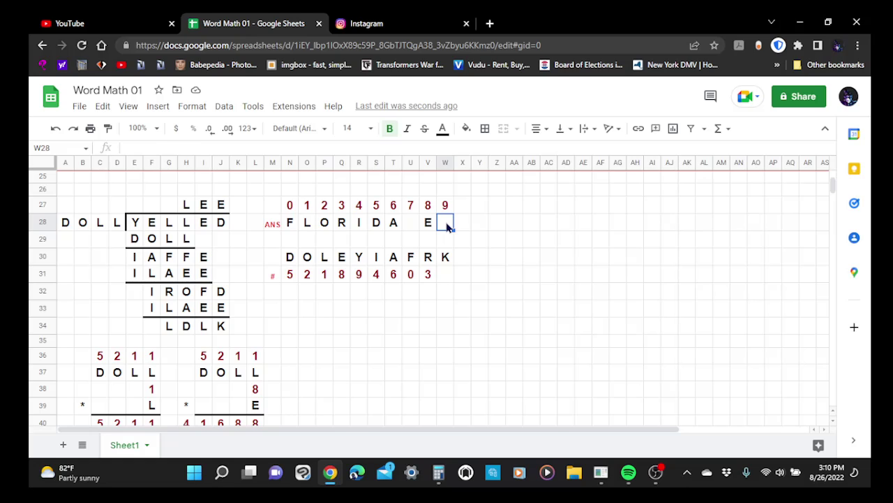
pyautogui.write('Y')
pyautogui.press('Return')
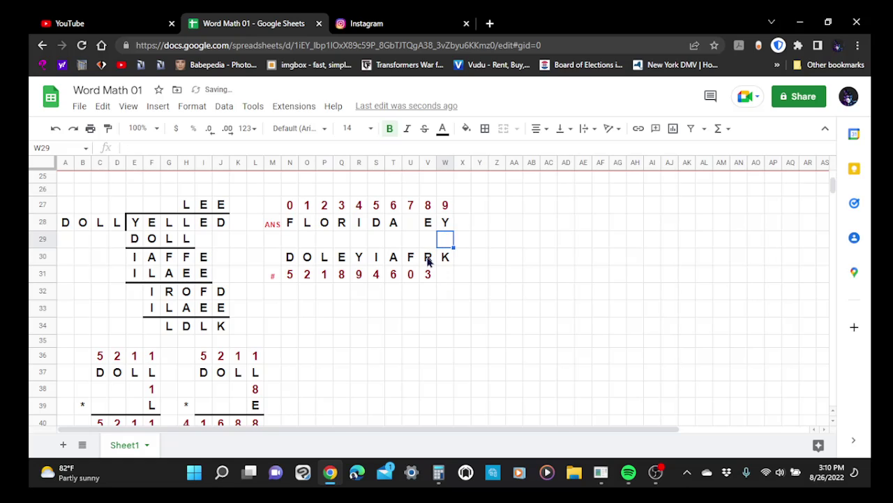
# Key K as digit 7 in W31 and put K in answer cell U28
pyautogui.click(447, 276)
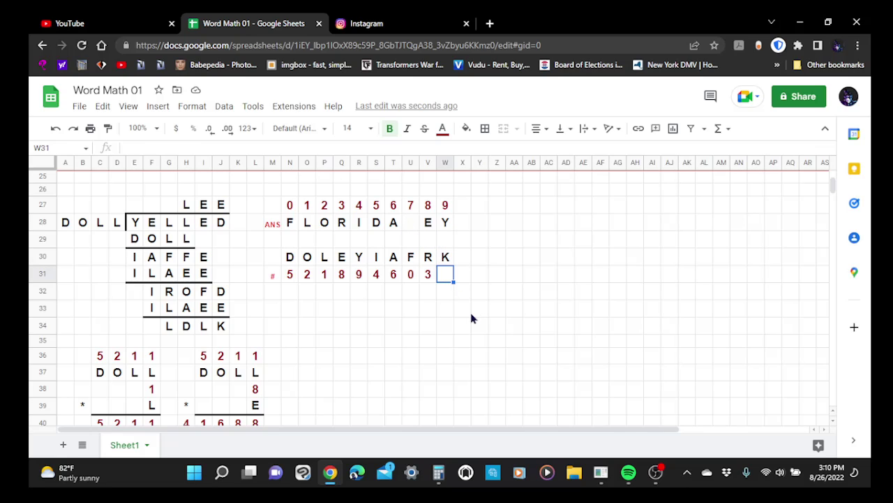
pyautogui.write('7')
pyautogui.press('Return')
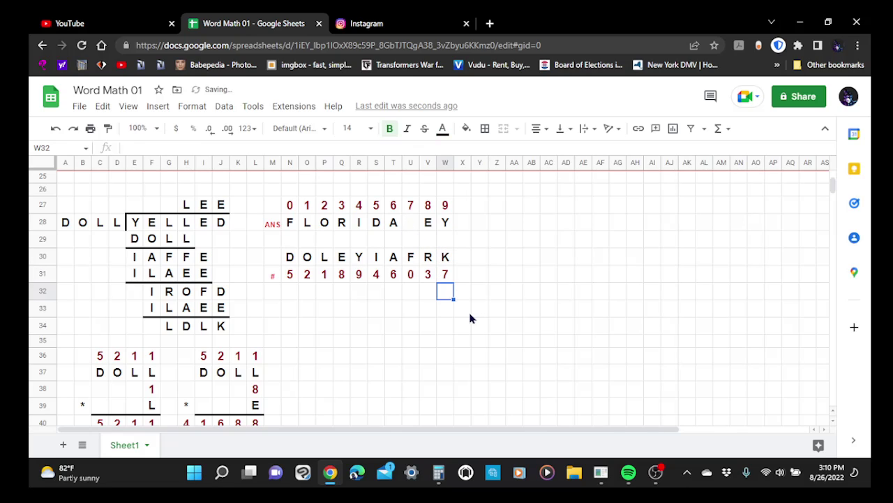
pyautogui.click(416, 223)
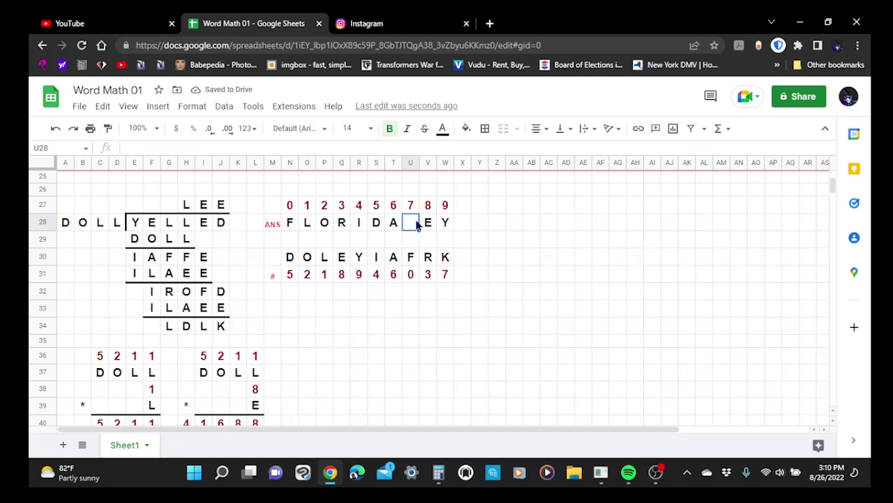
pyautogui.write('K')
pyautogui.press('Return')
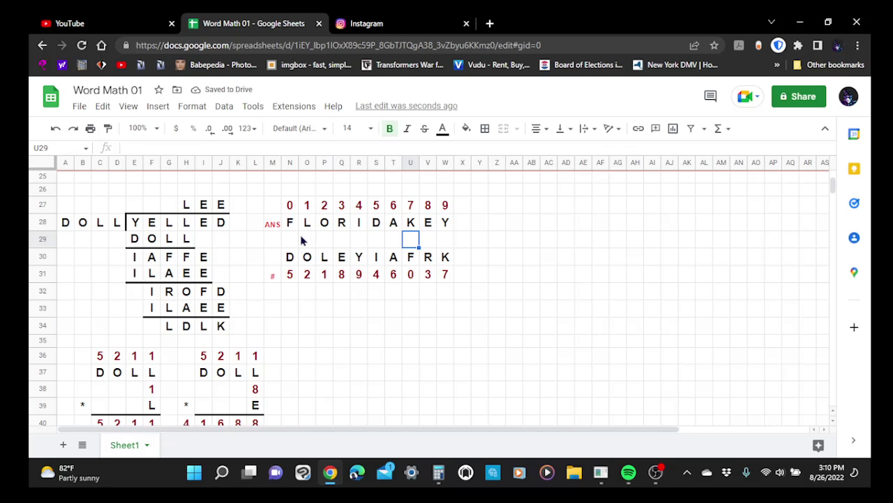
pyautogui.scroll(-2, 195, 262)
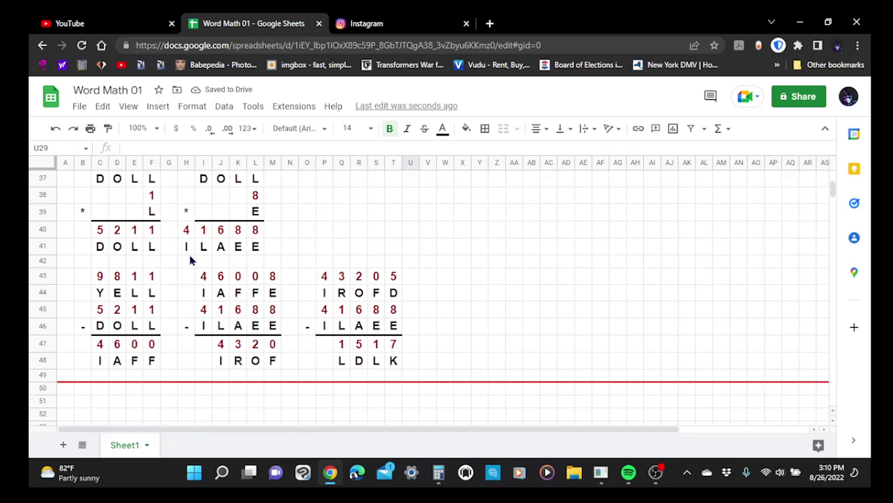
# Set zoom to 150% and review checks 9811−5211=4600, 46008−41688=4320, 43205−41688=1517
pyautogui.scroll(4, 264, 254)
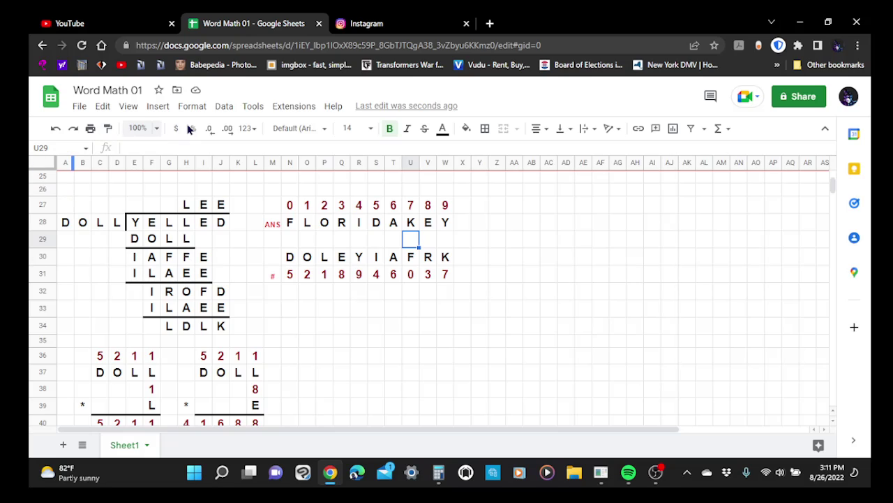
pyautogui.click(148, 128)
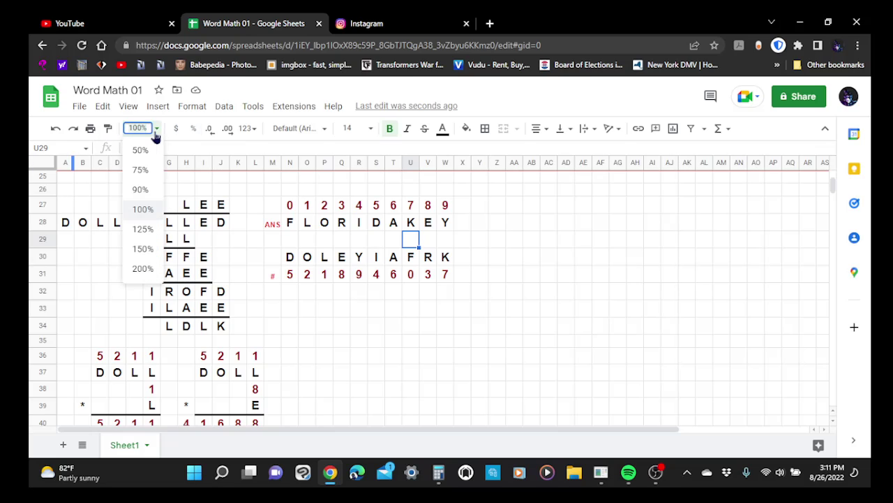
pyautogui.click(143, 248)
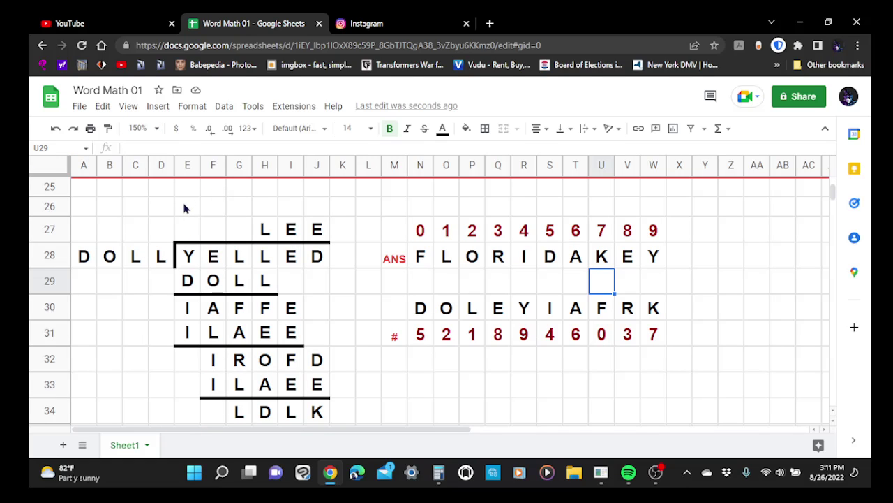
pyautogui.scroll(-2, 184, 208)
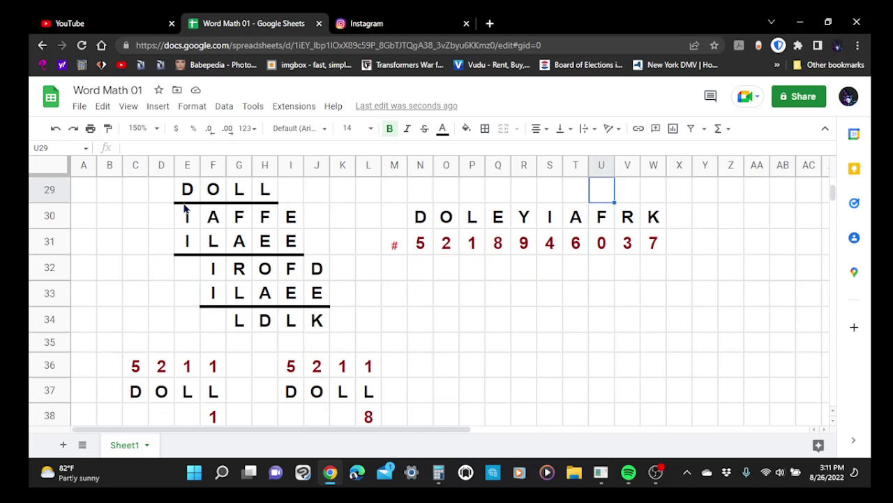
pyautogui.scroll(-3, 184, 208)
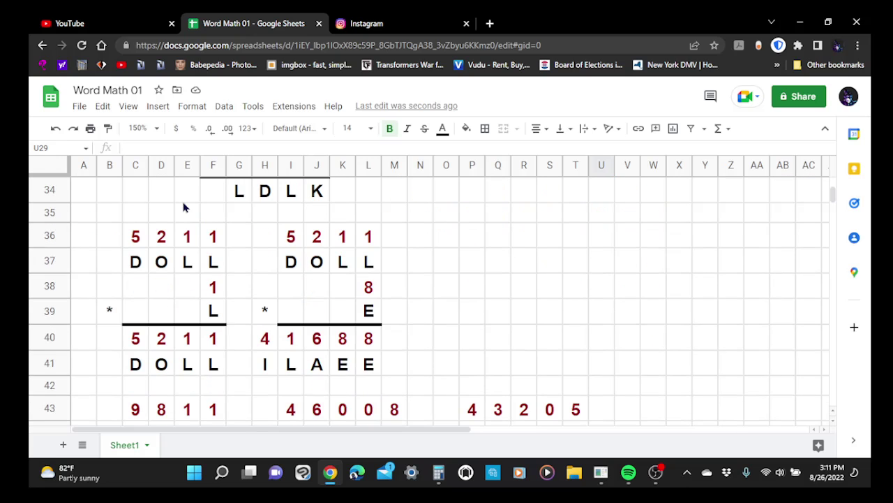
pyautogui.scroll(-1, 184, 208)
pyautogui.scroll(1, 185, 208)
pyautogui.scroll(-1, 184, 208)
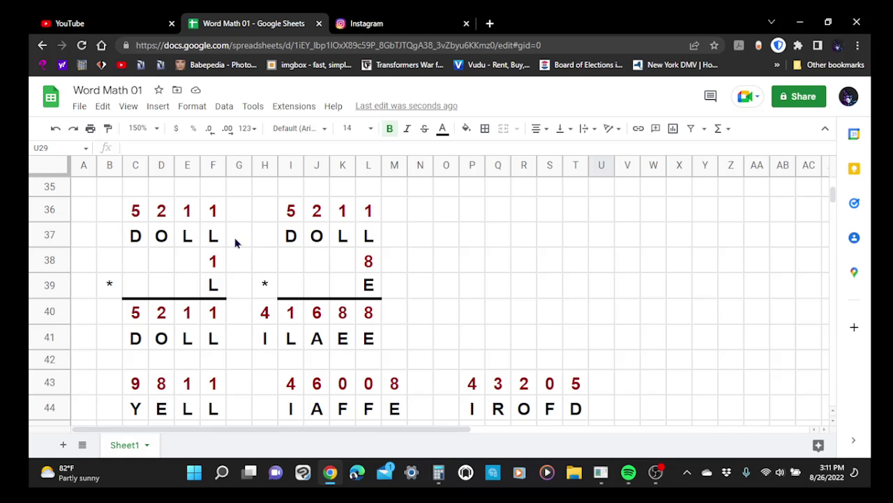
pyautogui.scroll(-1, 202, 237)
pyautogui.scroll(1, 202, 237)
pyautogui.scroll(-3, 201, 236)
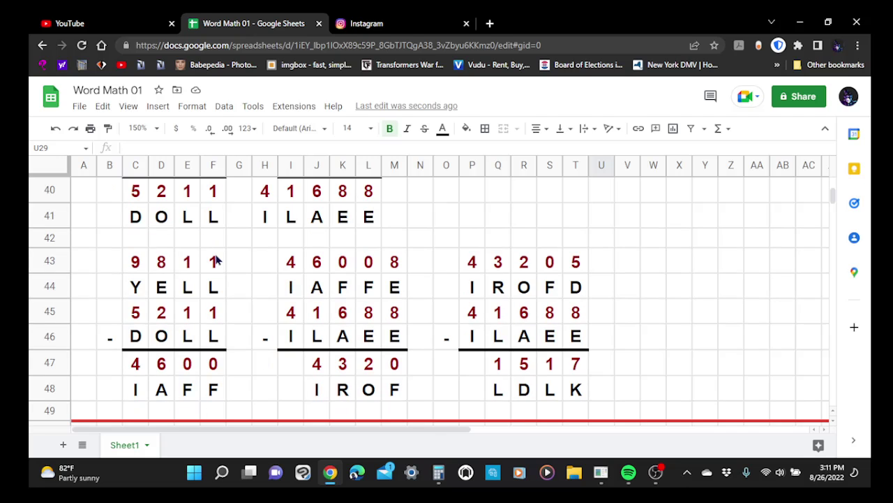
pyautogui.scroll(-1, 347, 298)
pyautogui.scroll(5, 347, 298)
pyautogui.scroll(2, 353, 293)
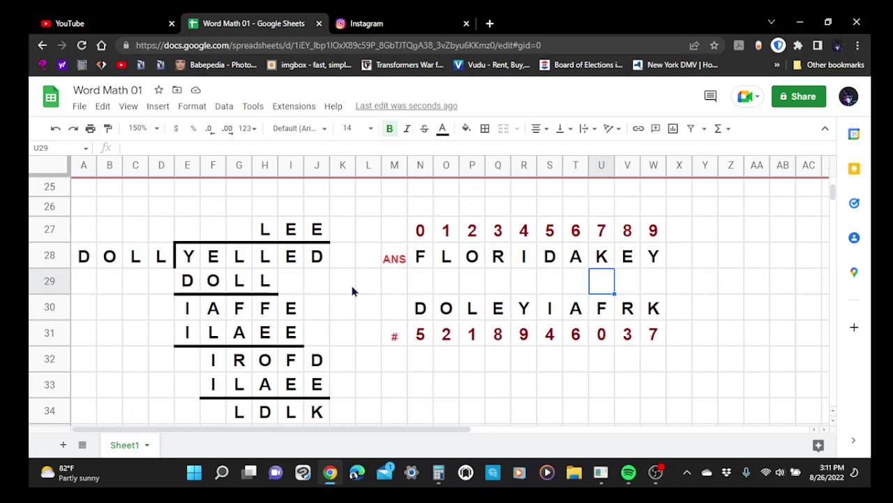
pyautogui.scroll(-1, 352, 292)
pyautogui.scroll(1, 353, 292)
# Turn off gridlines under View > Show and scroll through the puzzle work
pyautogui.click(128, 108)
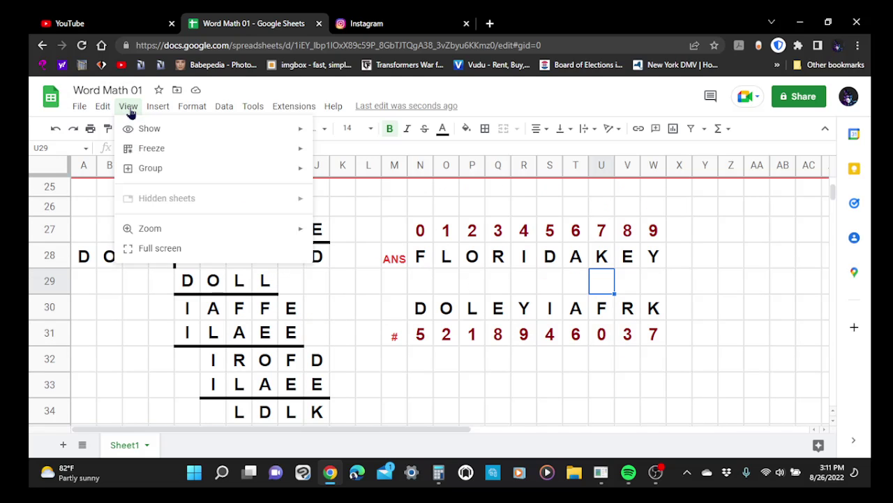
pyautogui.moveTo(199, 130)
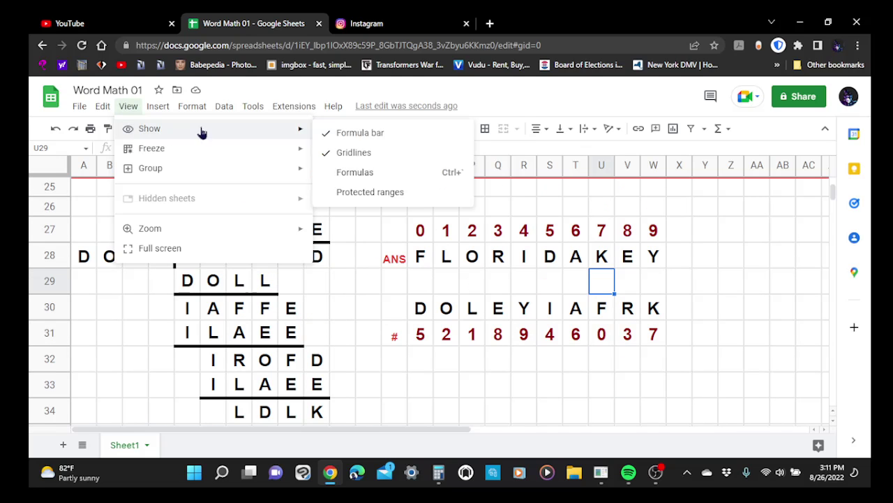
pyautogui.click(347, 155)
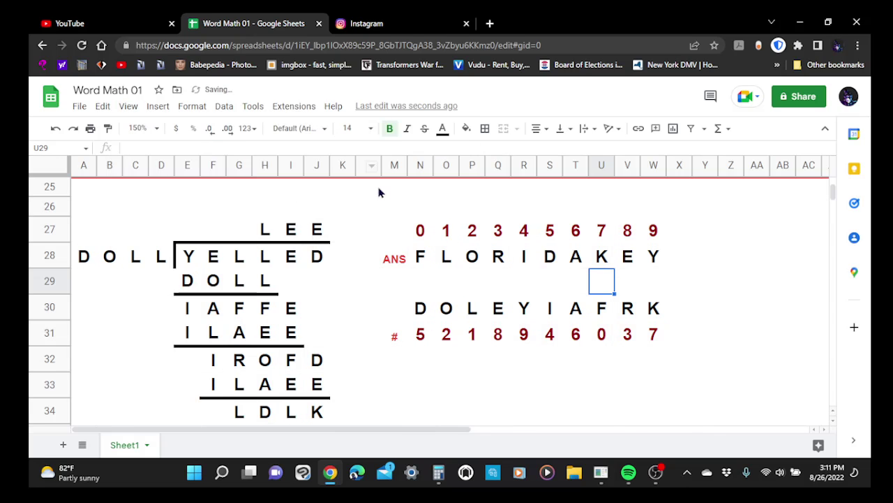
pyautogui.scroll(2, 409, 232)
pyautogui.scroll(7, 409, 232)
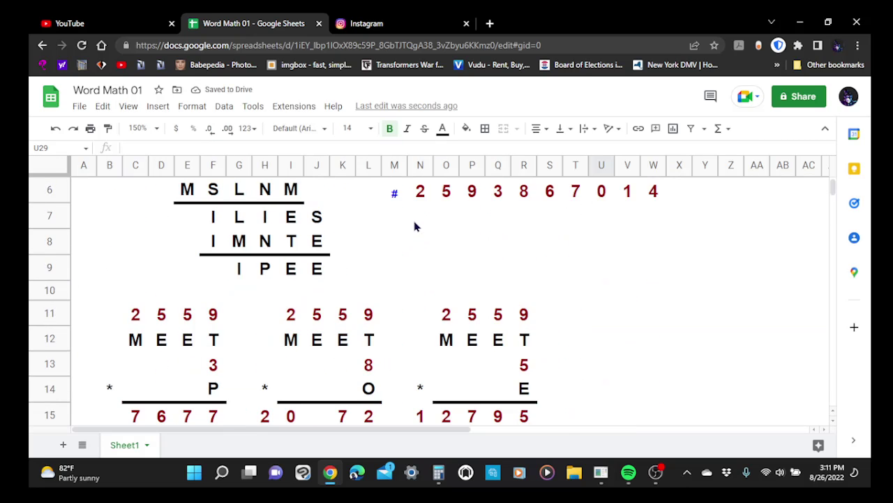
pyautogui.scroll(1, 415, 225)
pyautogui.scroll(-5, 415, 225)
pyautogui.scroll(-3, 415, 225)
pyautogui.scroll(6, 415, 224)
pyautogui.scroll(2, 414, 224)
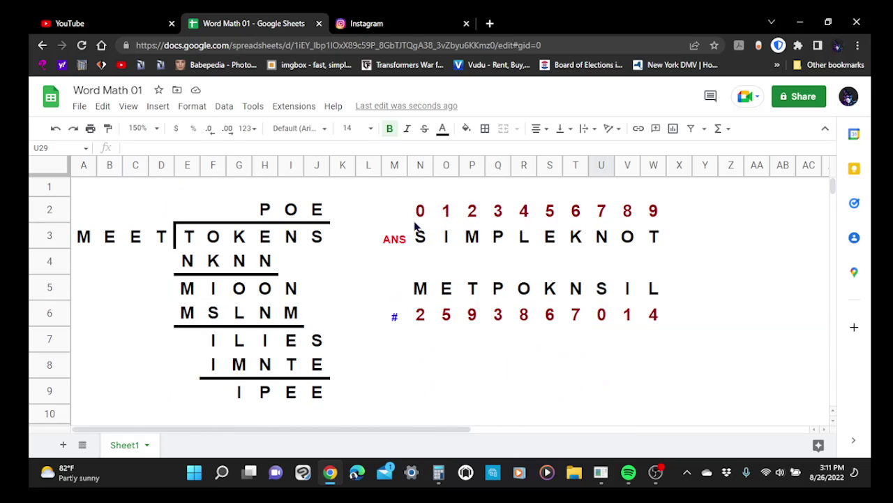
pyautogui.scroll(-4, 415, 225)
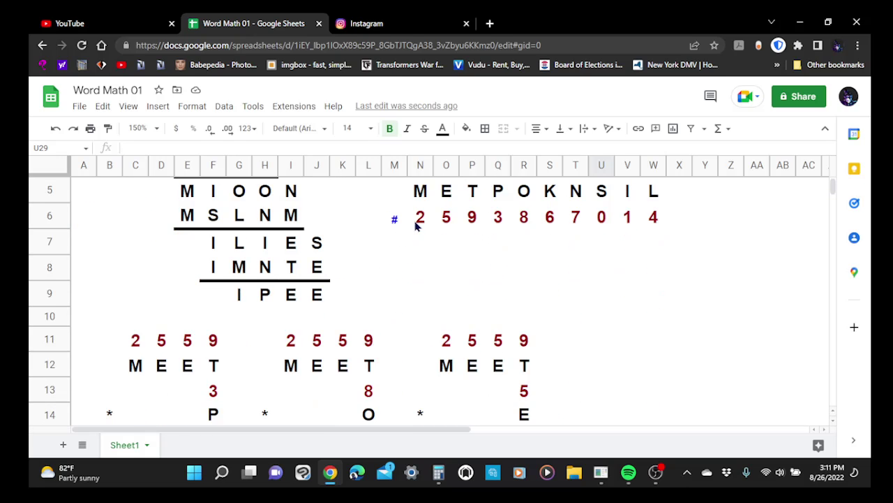
pyautogui.scroll(-8, 414, 226)
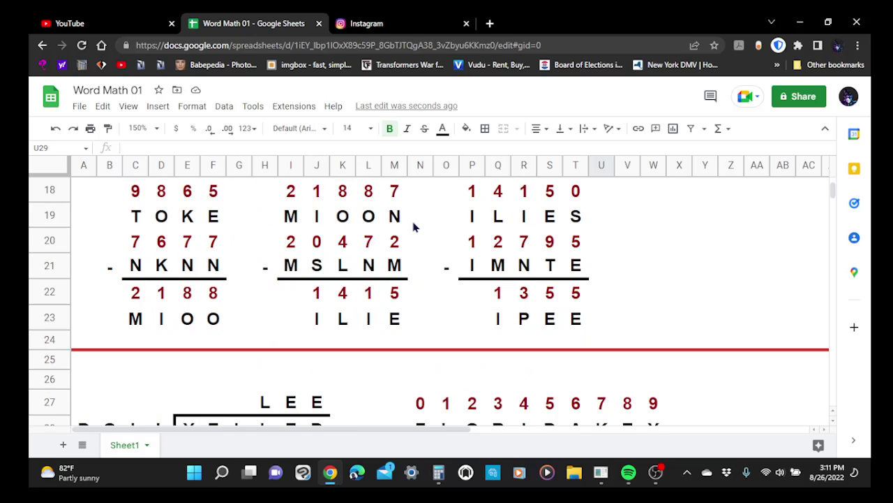
pyautogui.scroll(-1, 414, 227)
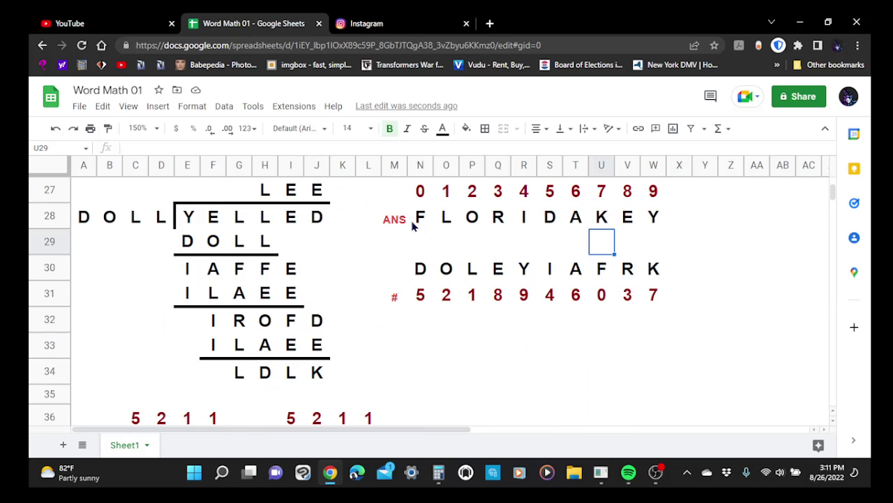
pyautogui.scroll(-4, 411, 225)
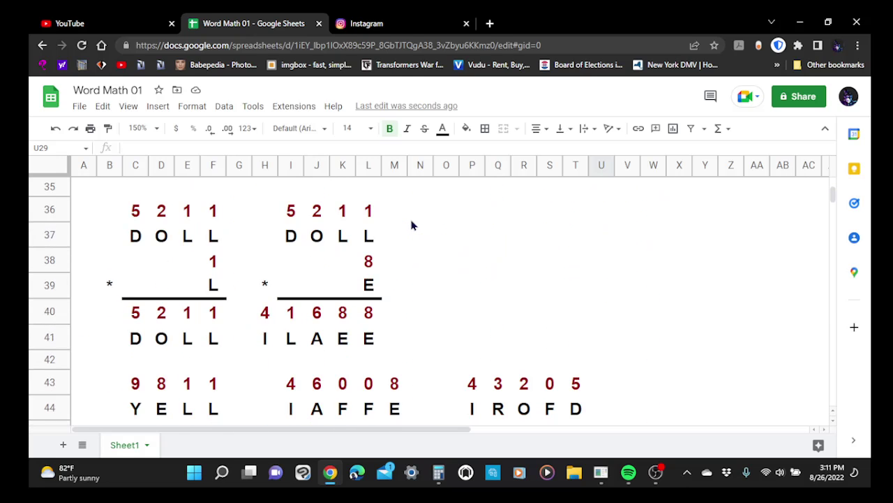
pyautogui.scroll(-3, 412, 225)
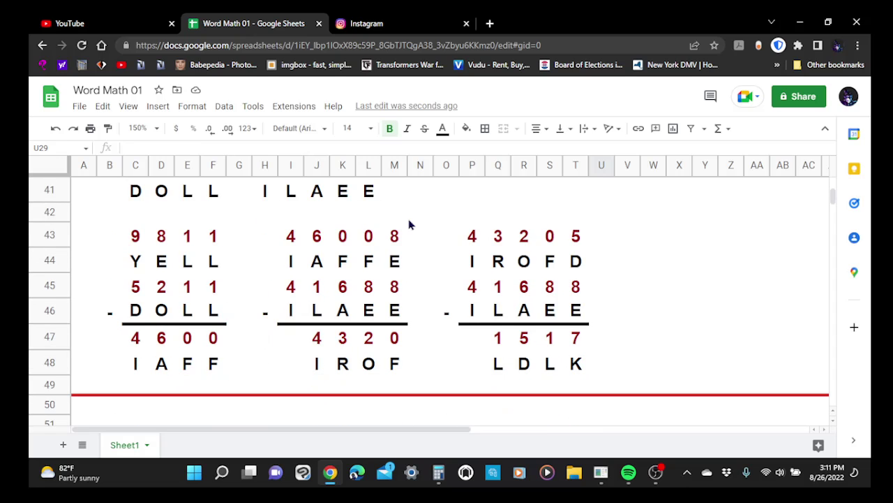
pyautogui.scroll(-1, 409, 224)
pyautogui.scroll(1, 409, 224)
pyautogui.scroll(1, 409, 224)
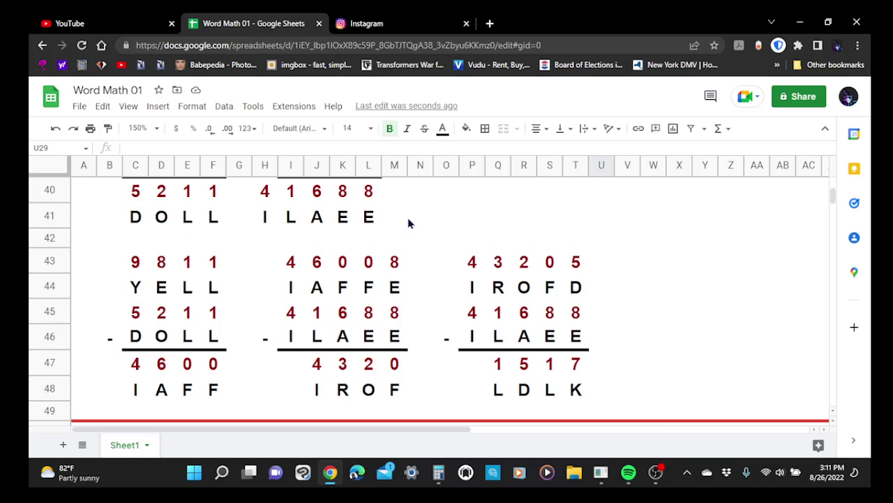
pyautogui.scroll(8, 409, 222)
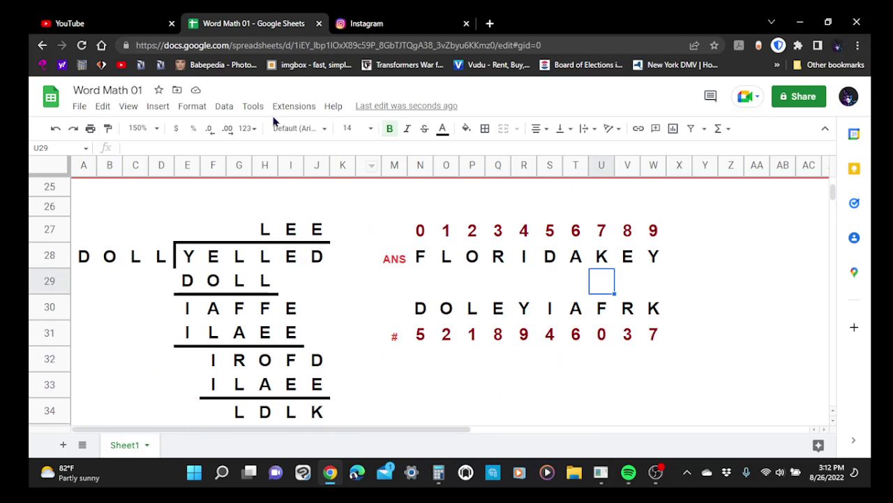
# Zoom the sheet to 125% and select cell N28, the F of FLORIDAKEY
pyautogui.click(156, 130)
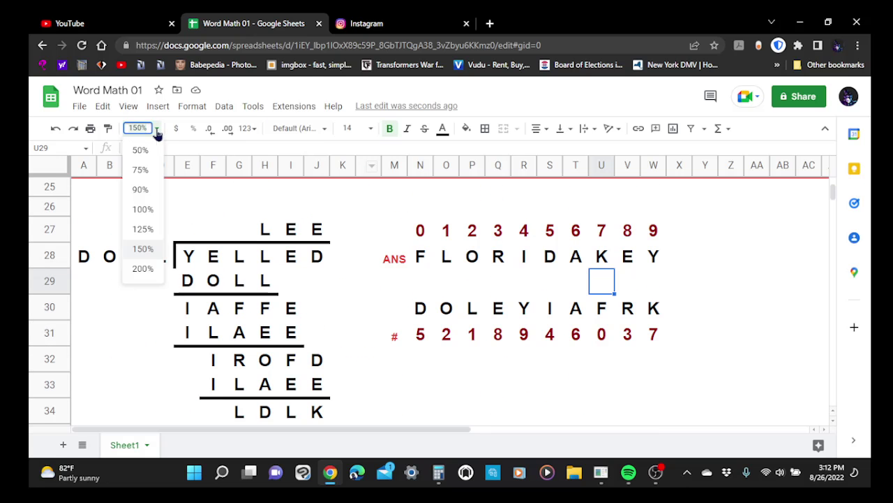
pyautogui.click(142, 230)
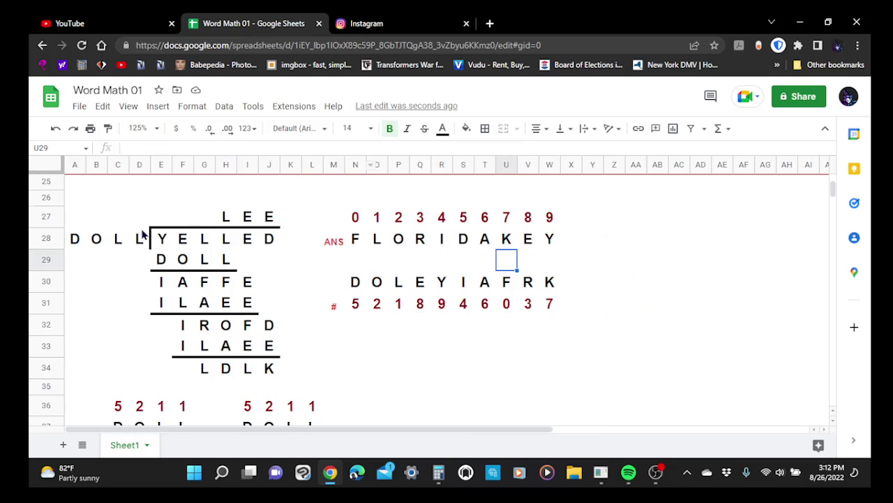
pyautogui.scroll(-2, 246, 202)
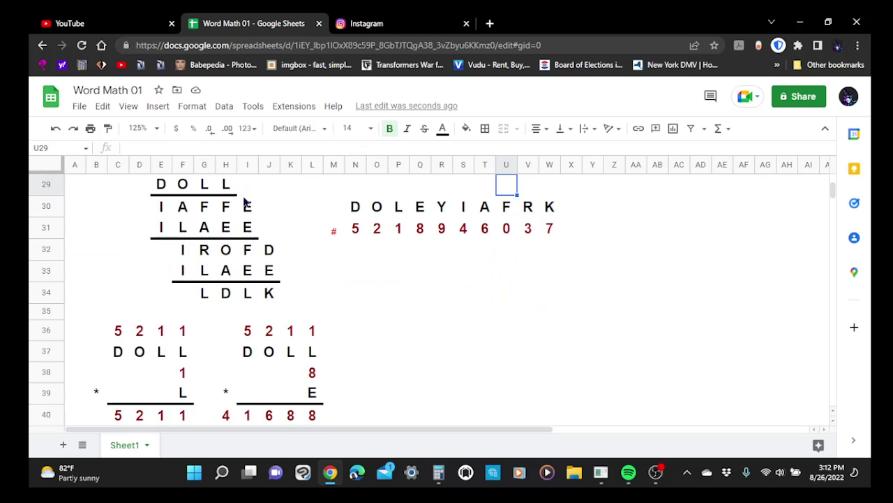
pyautogui.scroll(-6, 244, 202)
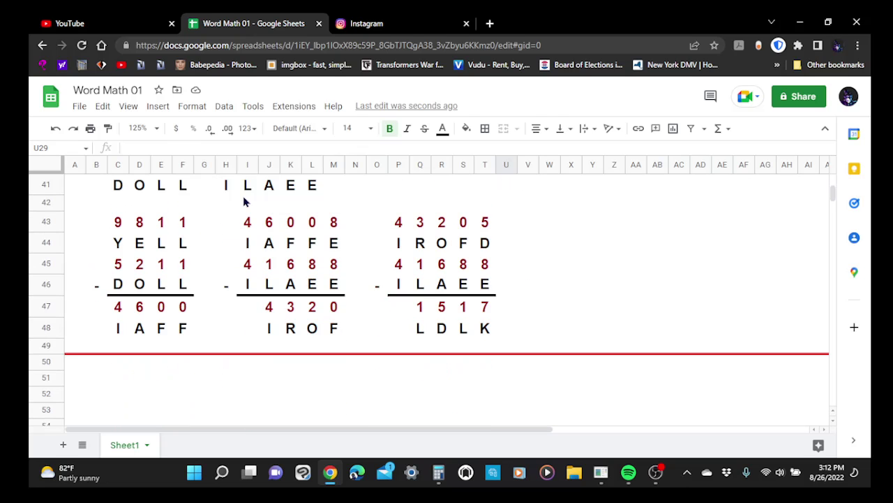
pyautogui.scroll(9, 244, 202)
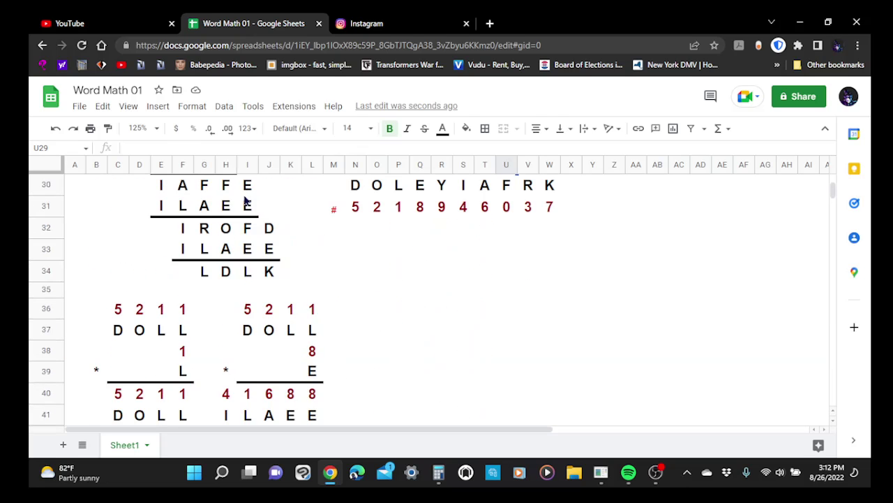
pyautogui.scroll(10, 245, 200)
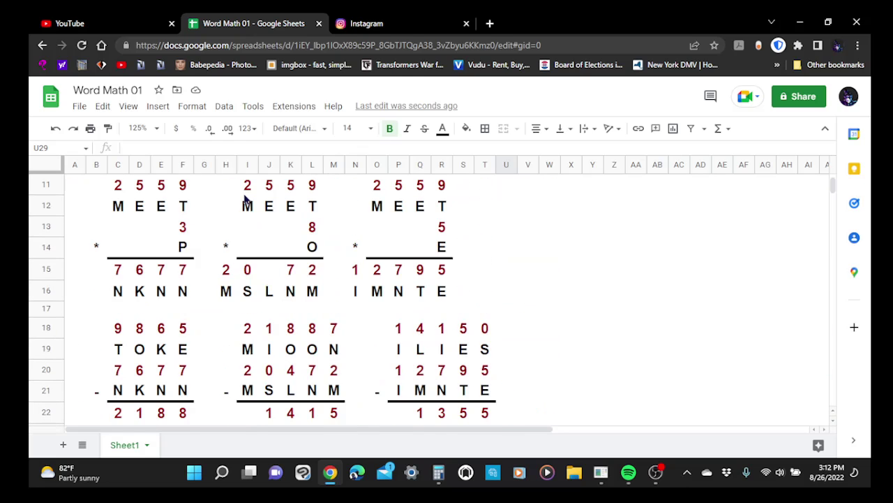
pyautogui.scroll(1, 244, 199)
pyautogui.scroll(-4, 244, 199)
pyautogui.scroll(-7, 244, 199)
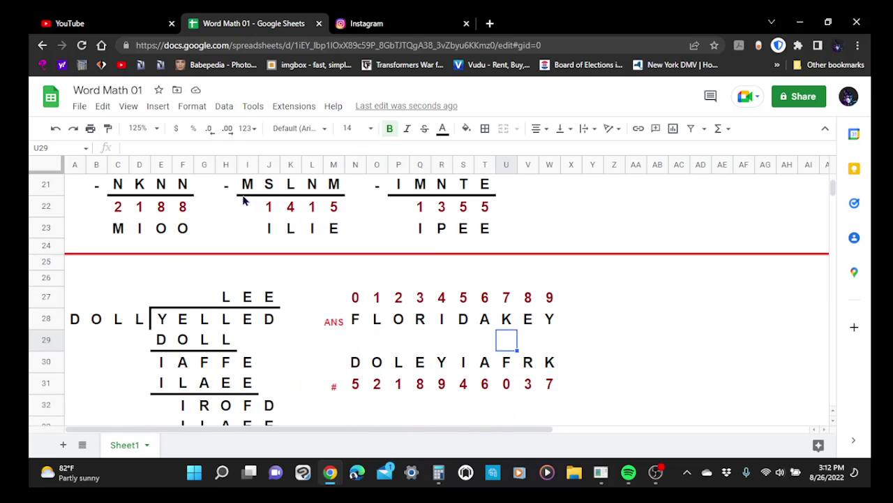
pyautogui.click(356, 278)
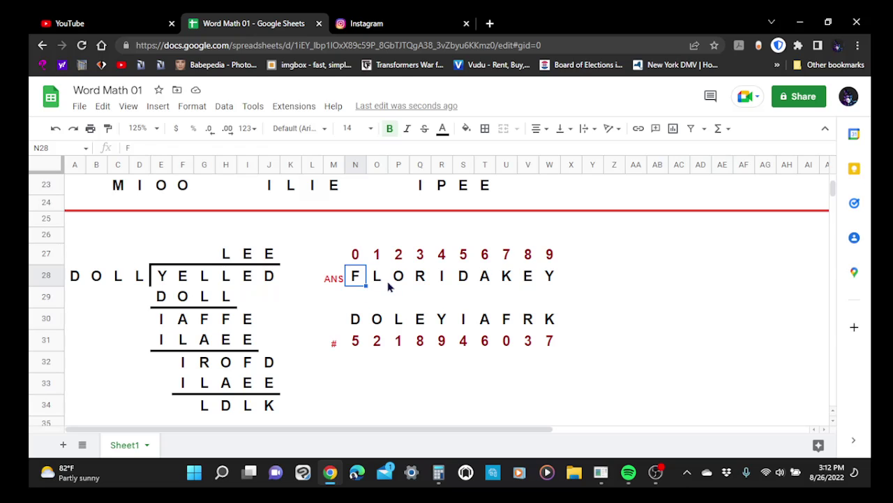
pyautogui.scroll(-5, 437, 303)
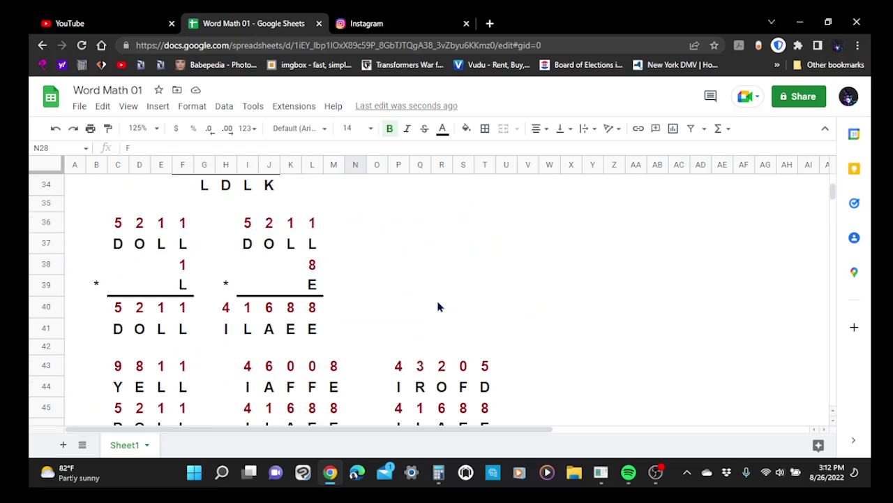
pyautogui.scroll(-2, 439, 307)
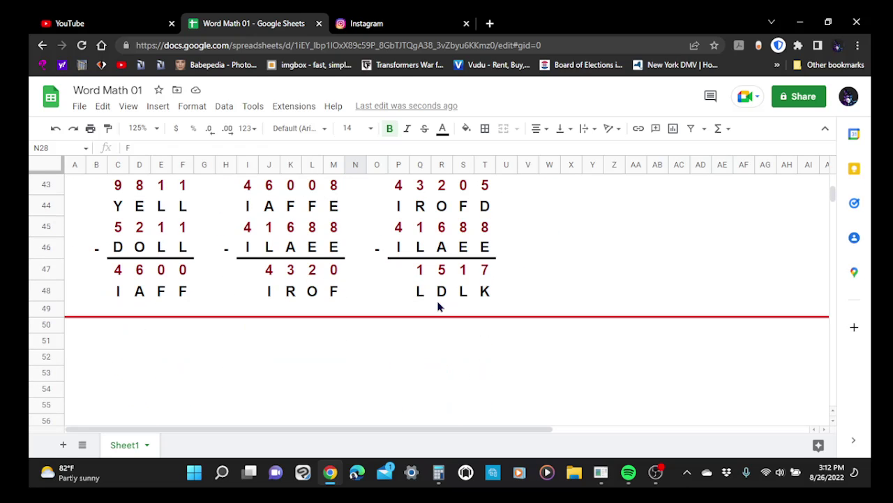
pyautogui.scroll(-1, 438, 308)
pyautogui.scroll(-5, 438, 307)
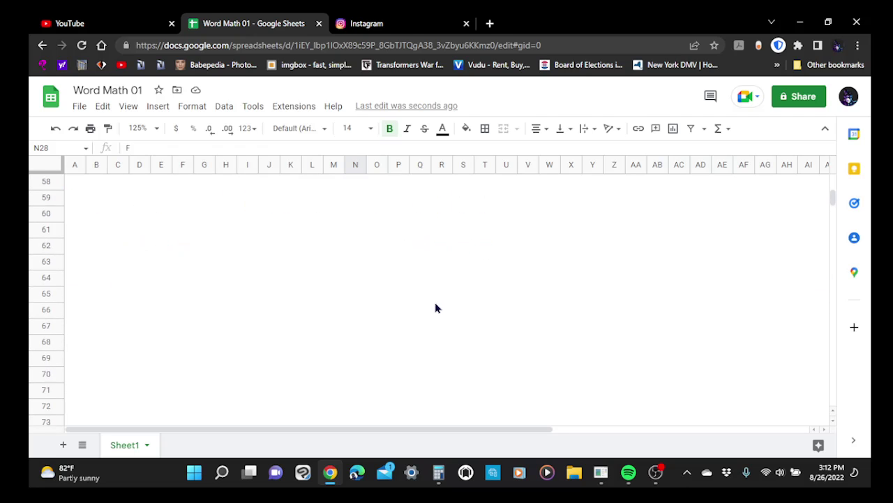
pyautogui.scroll(10, 435, 309)
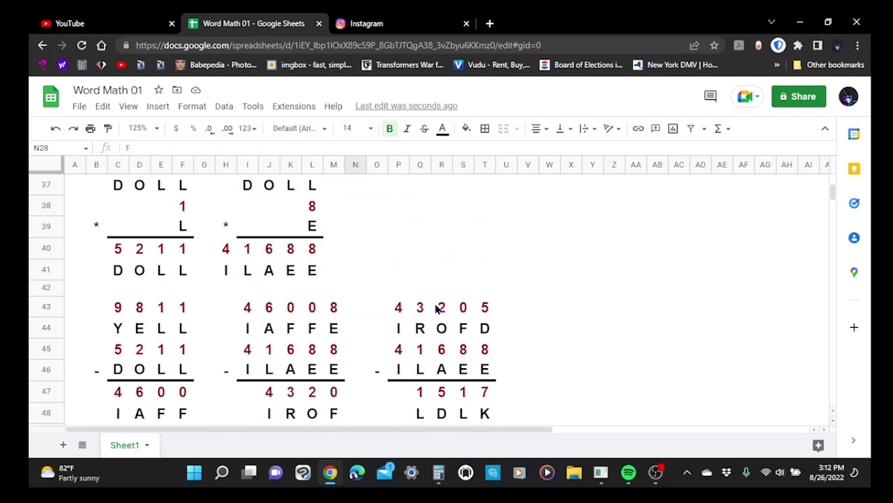
pyautogui.scroll(3, 435, 308)
# Re-enable Gridlines from the View menu's Show submenu on the YELLED sheet
pyautogui.click(126, 108)
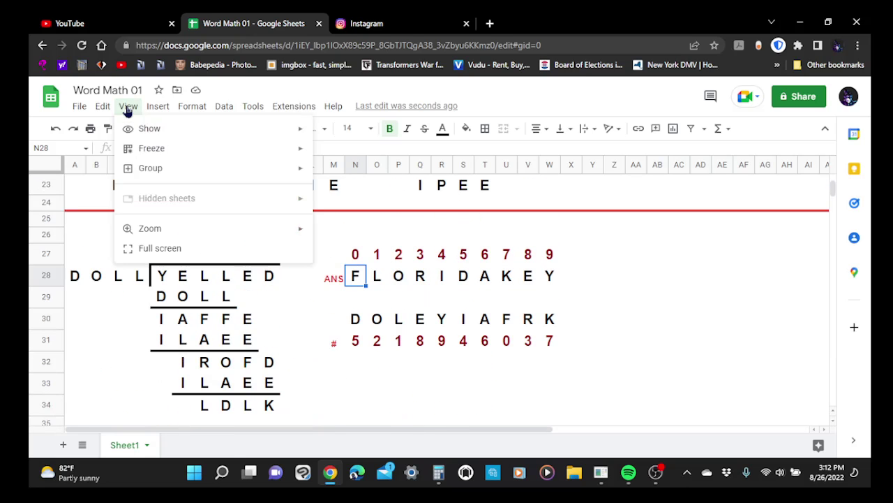
pyautogui.moveTo(152, 111)
pyautogui.moveTo(124, 108)
pyautogui.moveTo(239, 136)
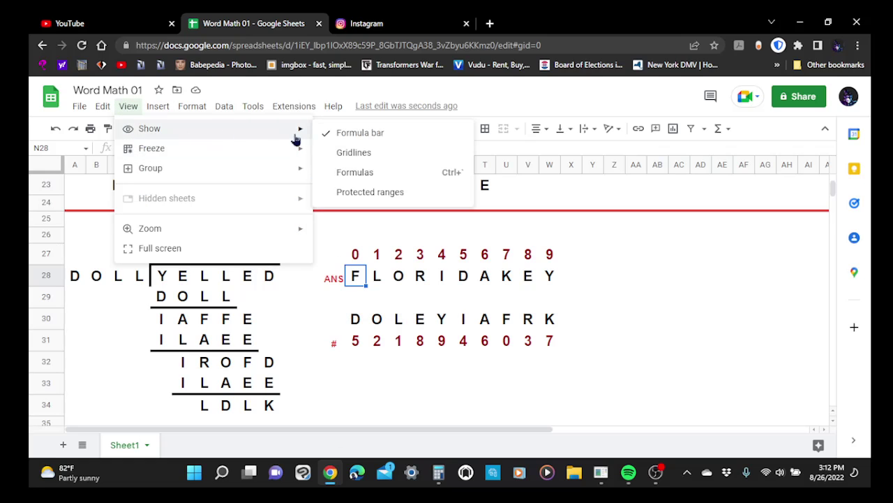
pyautogui.click(328, 153)
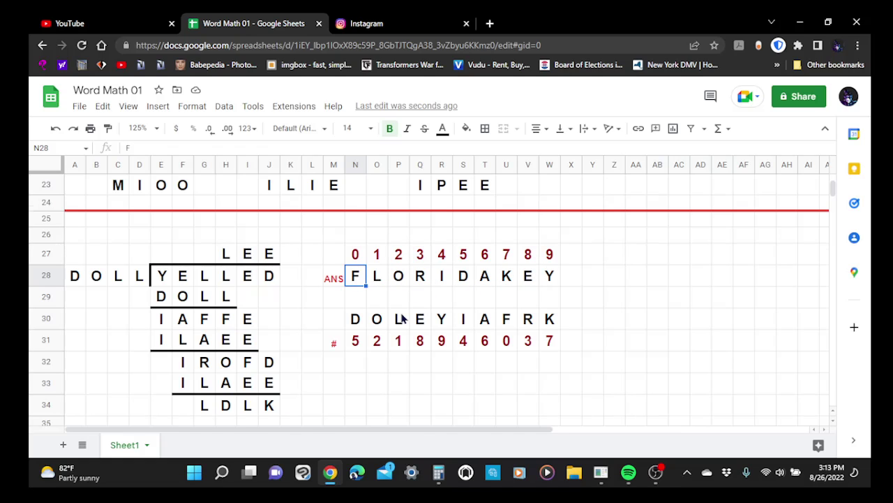
pyautogui.scroll(-5, 401, 319)
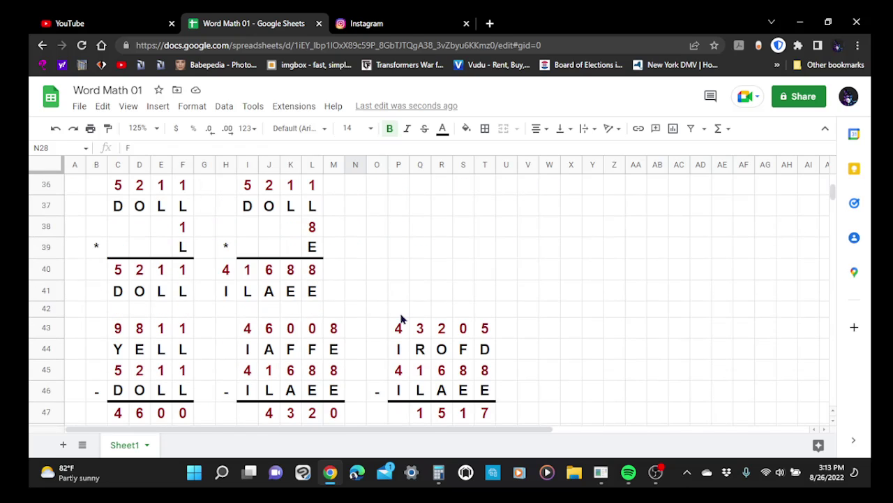
pyautogui.scroll(-2, 401, 319)
pyautogui.scroll(-2, 402, 321)
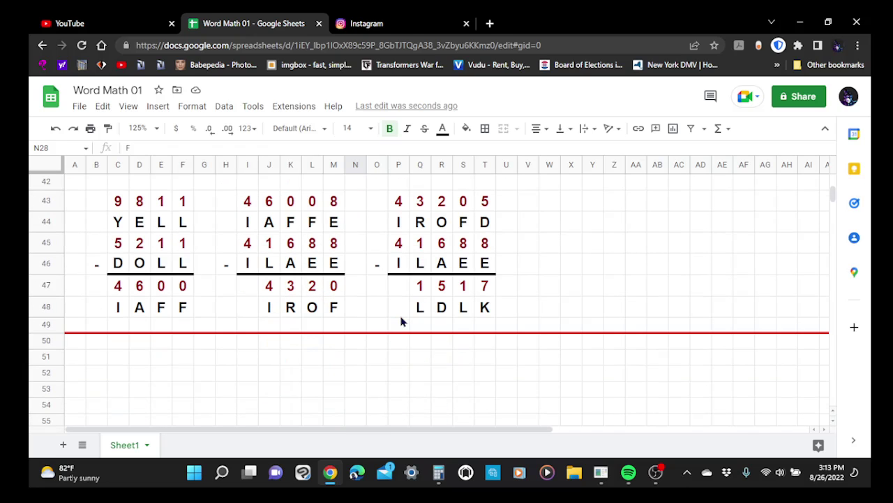
pyautogui.scroll(12, 401, 321)
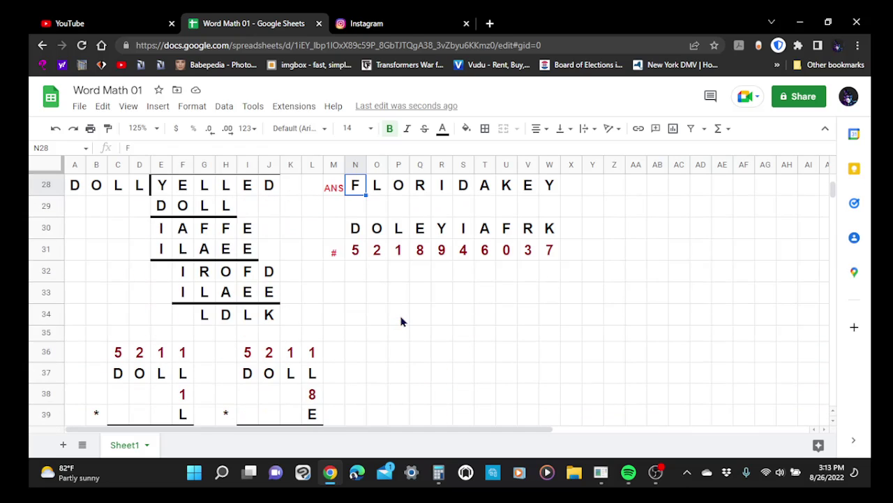
pyautogui.scroll(6, 401, 321)
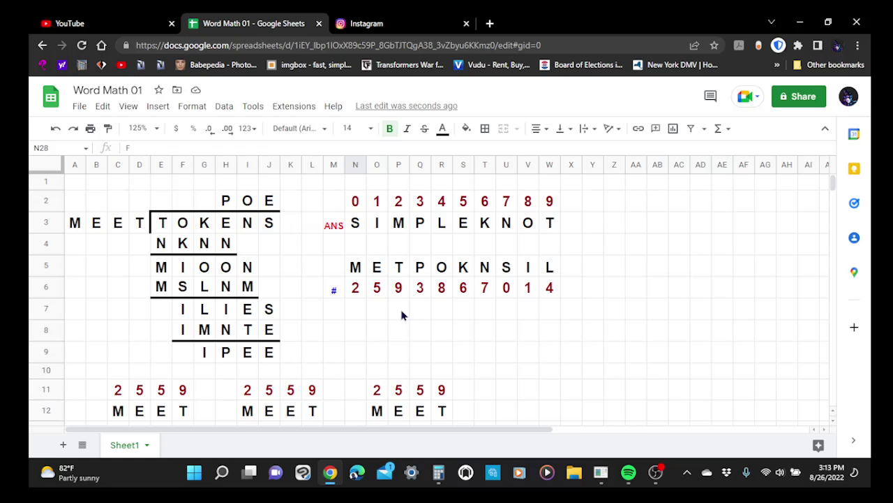
pyautogui.scroll(-2, 260, 279)
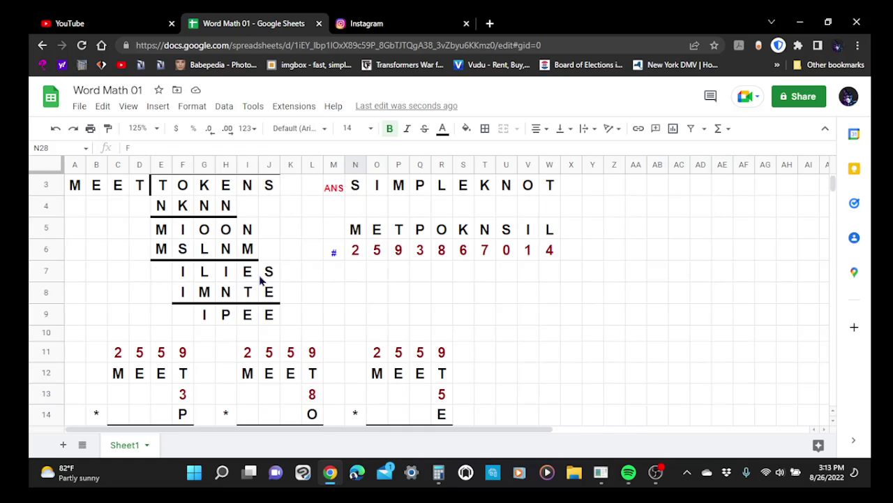
pyautogui.scroll(-5, 259, 279)
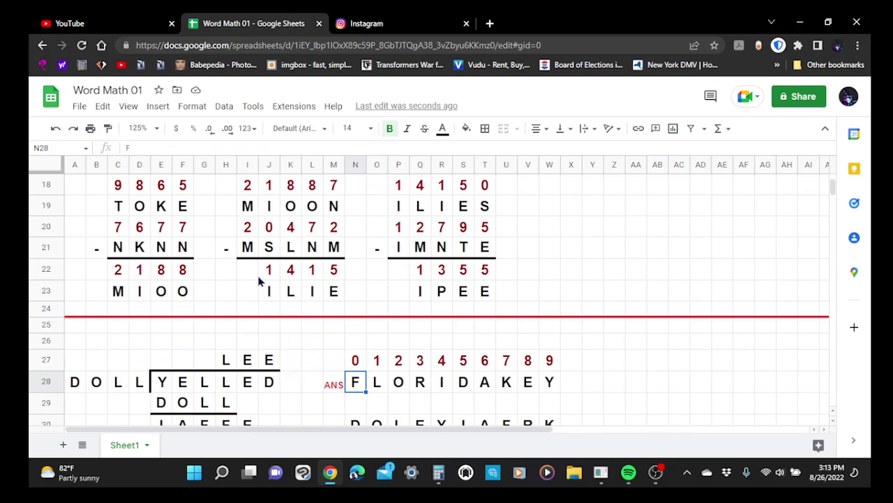
pyautogui.scroll(-2, 260, 280)
pyautogui.scroll(-1, 260, 280)
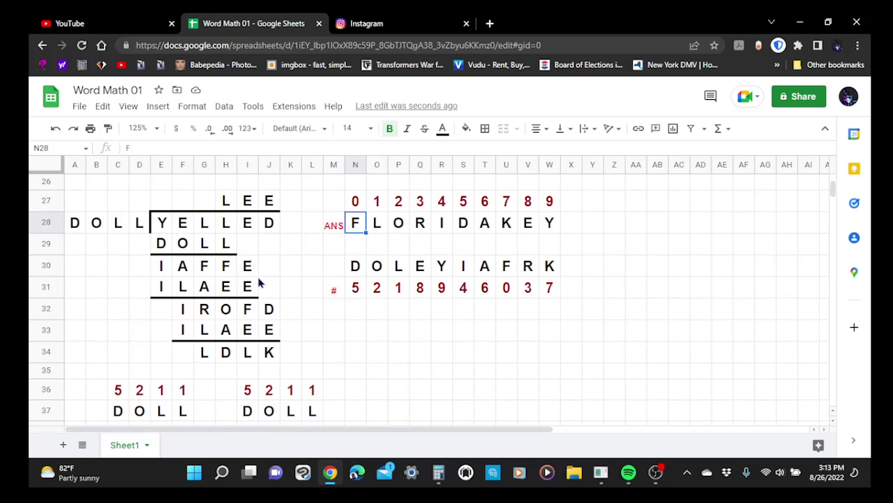
pyautogui.scroll(-5, 259, 283)
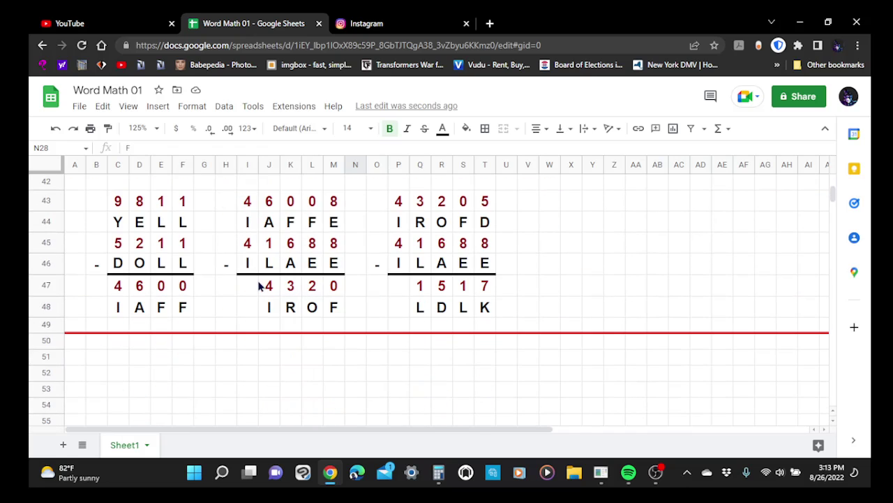
pyautogui.scroll(-3, 258, 285)
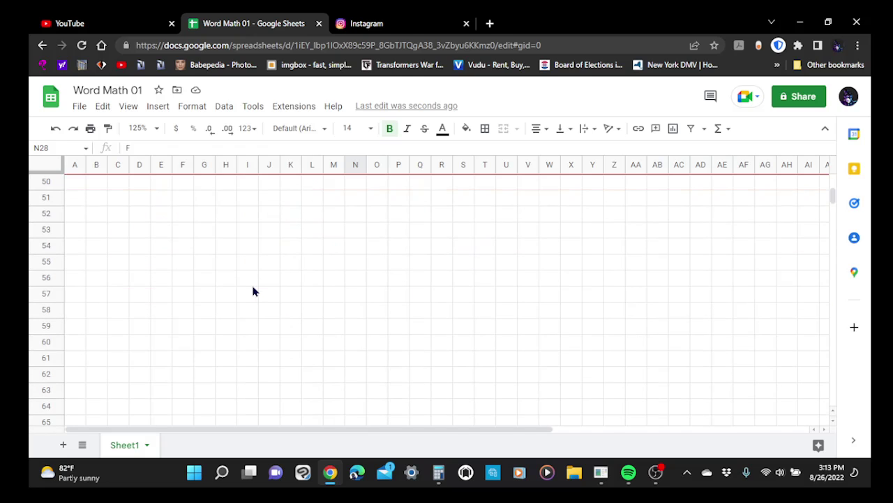
pyautogui.scroll(7, 254, 292)
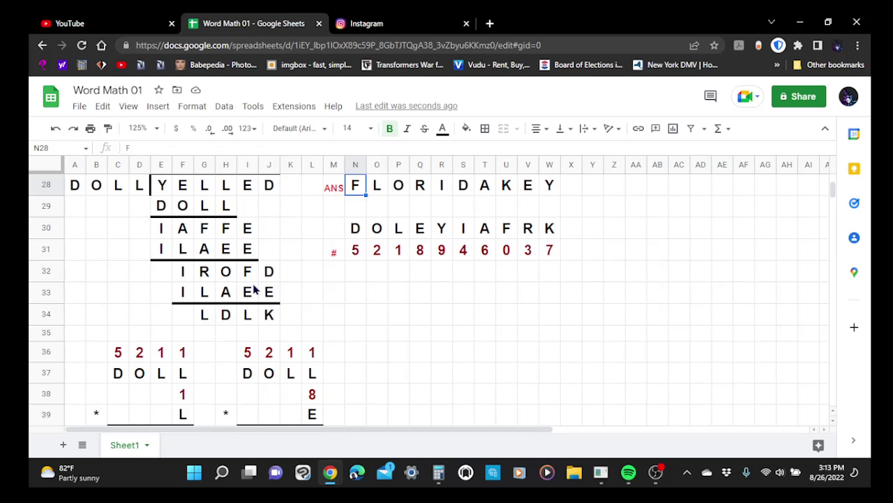
pyautogui.scroll(9, 255, 286)
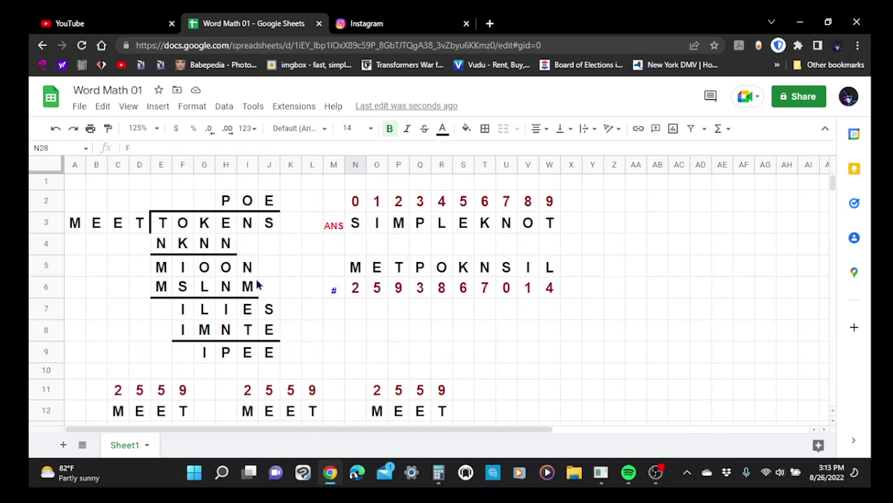
pyautogui.scroll(-6, 256, 284)
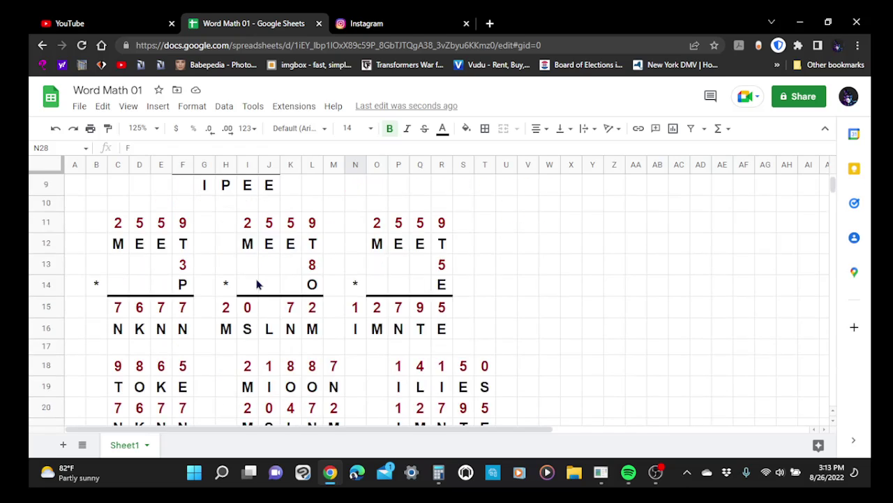
pyautogui.scroll(-3, 256, 285)
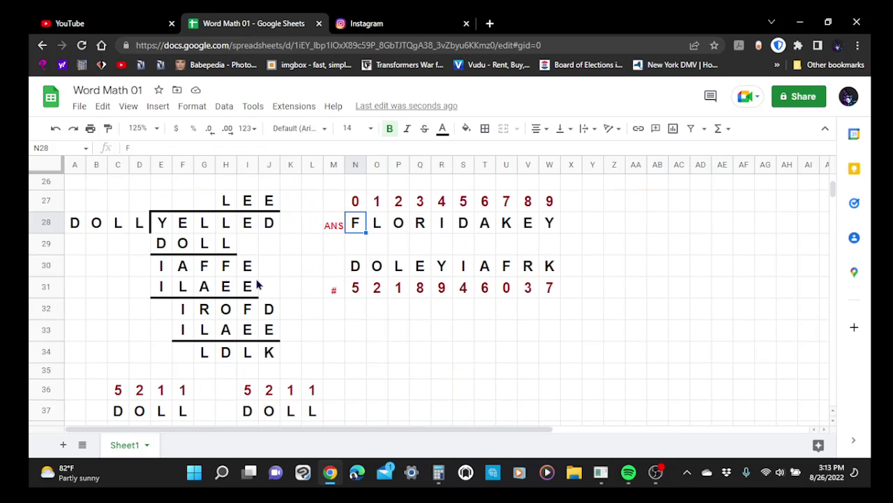
pyautogui.scroll(-5, 256, 285)
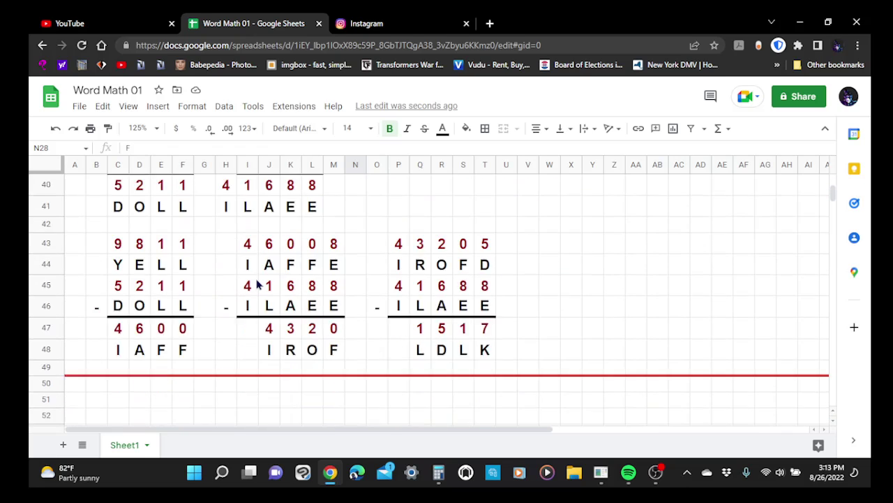
pyautogui.scroll(-1, 257, 285)
pyautogui.scroll(-1, 240, 253)
pyautogui.scroll(7, 240, 252)
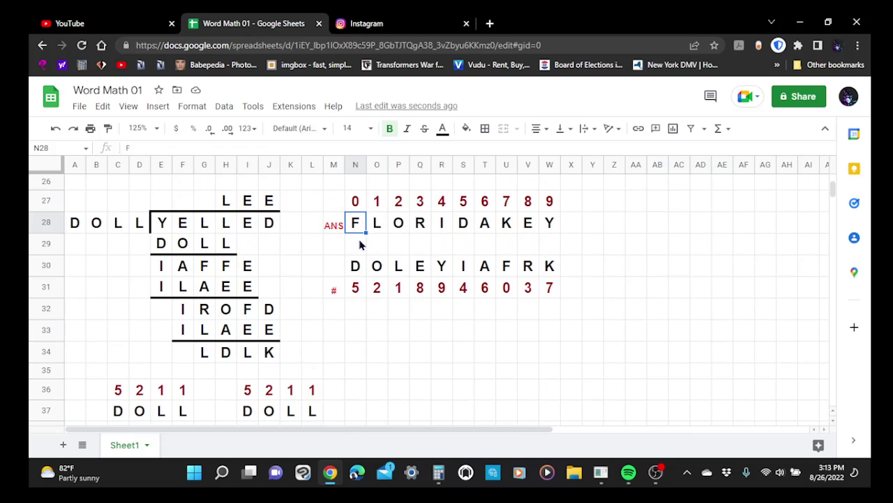
pyautogui.click(359, 293)
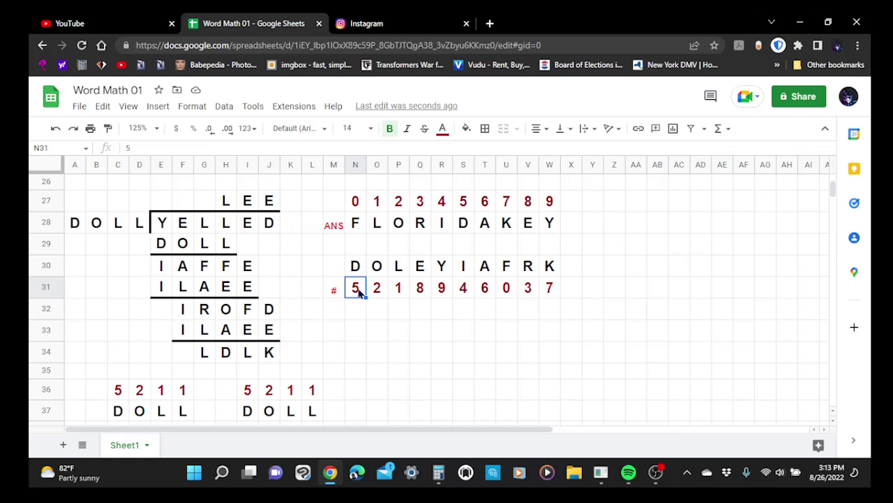
pyautogui.click(120, 395)
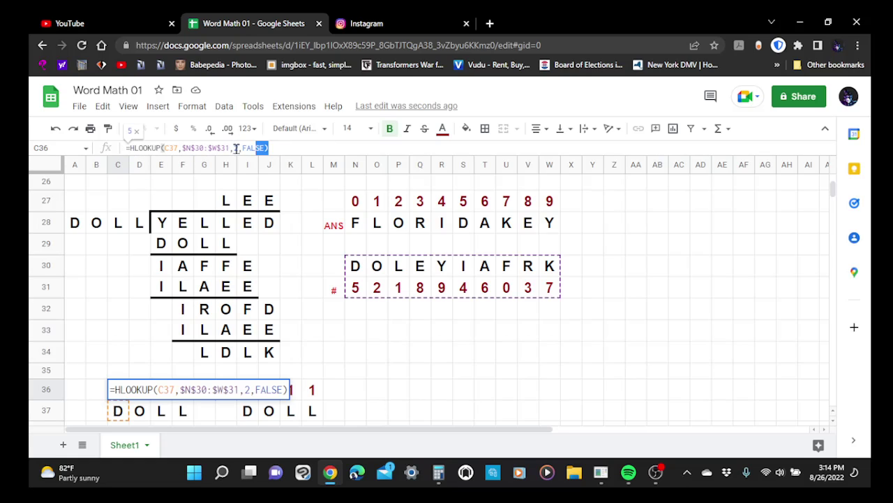
pyautogui.moveTo(229, 148); pyautogui.dragTo(150, 150)
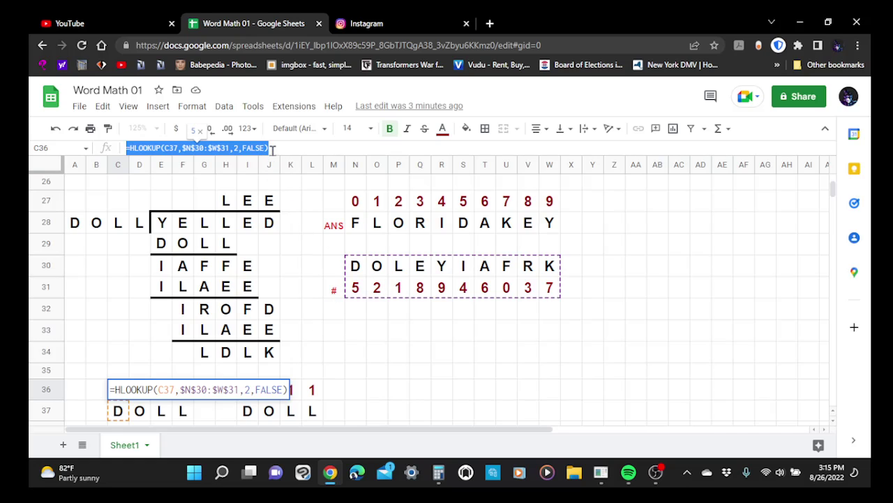
pyautogui.click(307, 286)
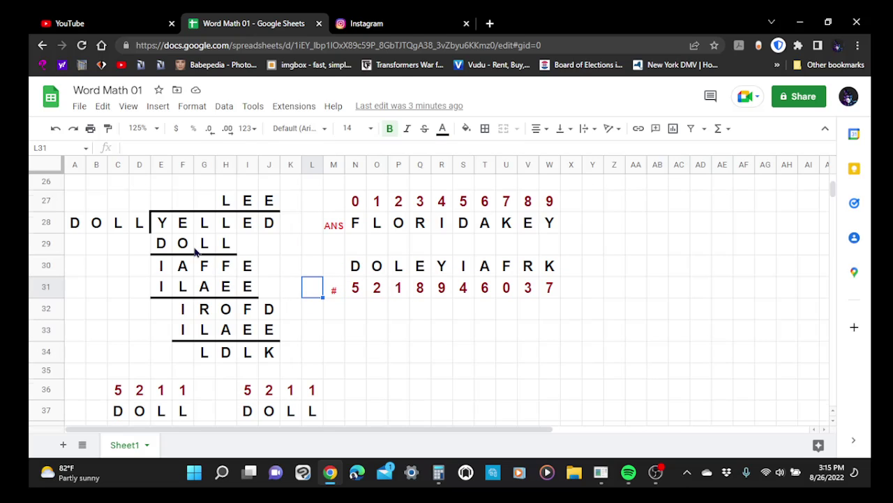
pyautogui.scroll(-5, 196, 253)
pyautogui.scroll(15, 194, 250)
pyautogui.scroll(5, 195, 250)
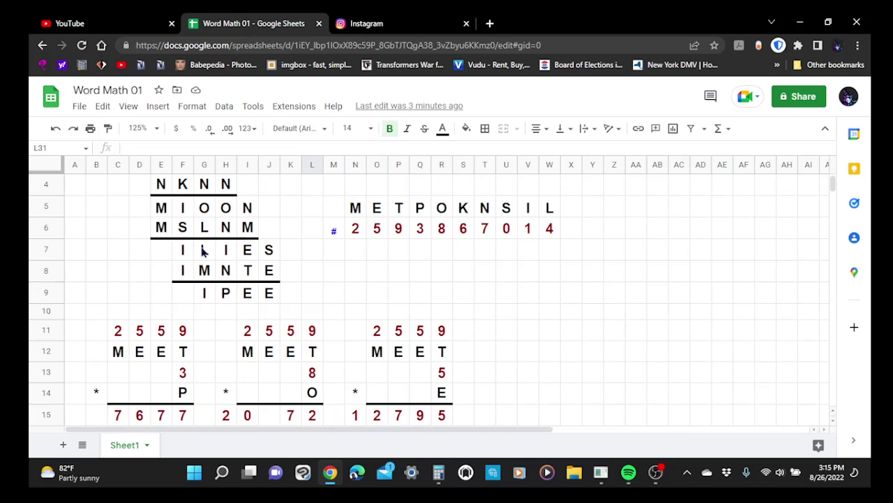
pyautogui.scroll(-1, 205, 252)
pyautogui.scroll(-6, 143, 242)
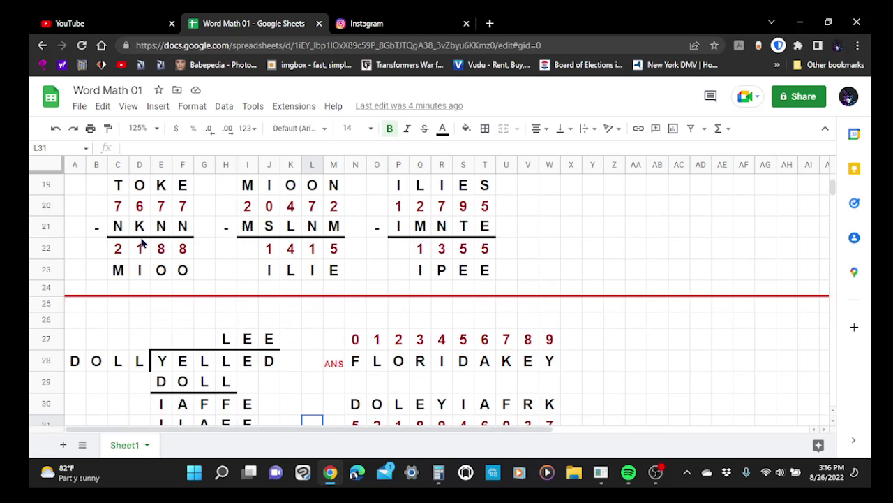
pyautogui.scroll(-2, 140, 250)
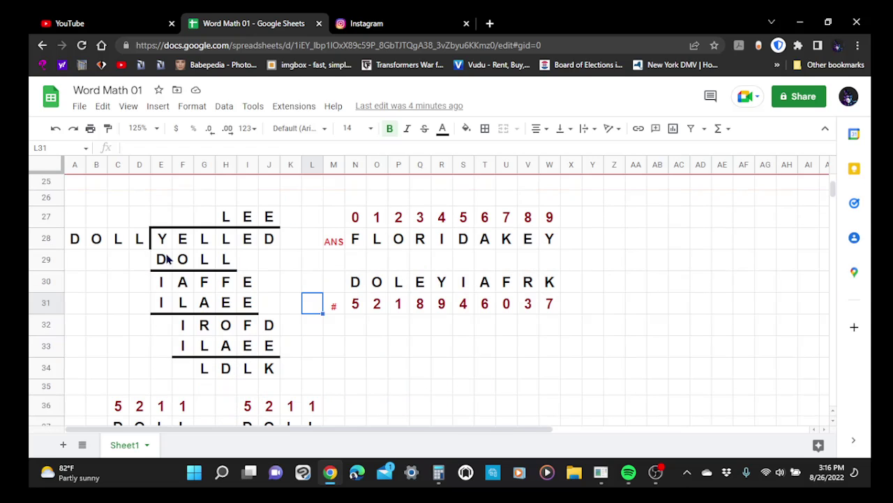
pyautogui.click(357, 274)
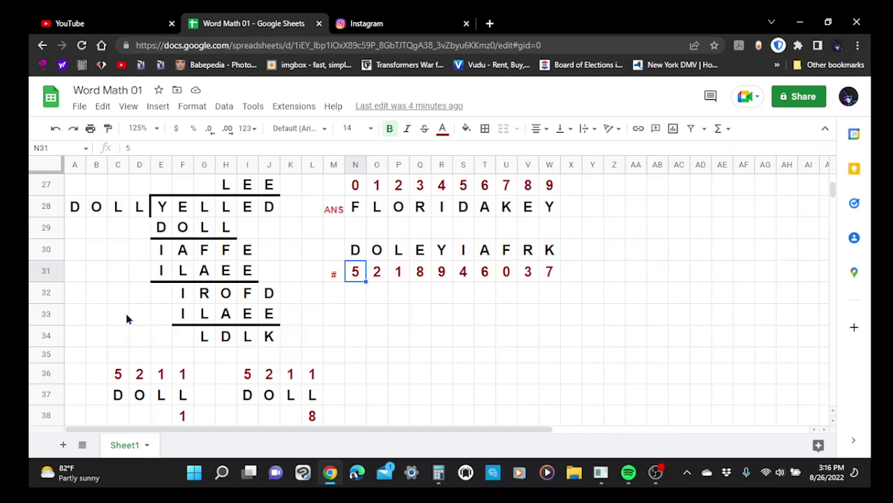
pyautogui.scroll(-4, 127, 315)
pyautogui.scroll(-2, 126, 320)
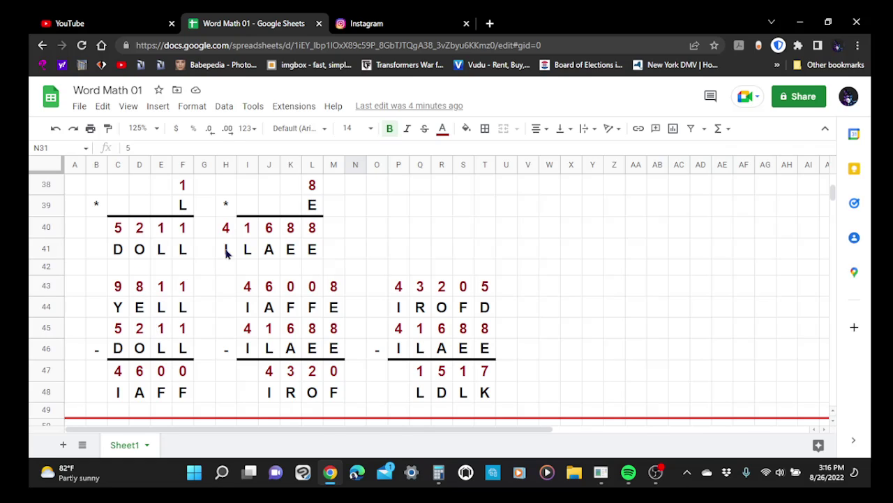
pyautogui.scroll(-2, 268, 322)
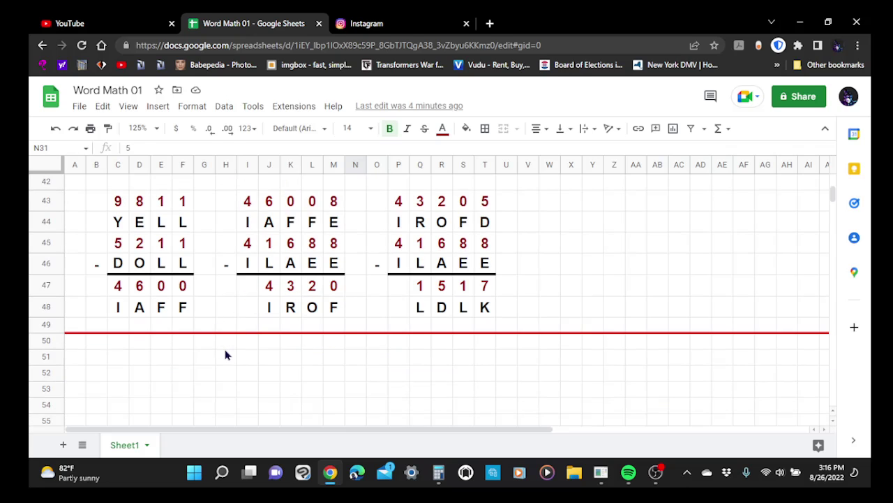
pyautogui.scroll(-2, 225, 355)
pyautogui.scroll(11, 225, 355)
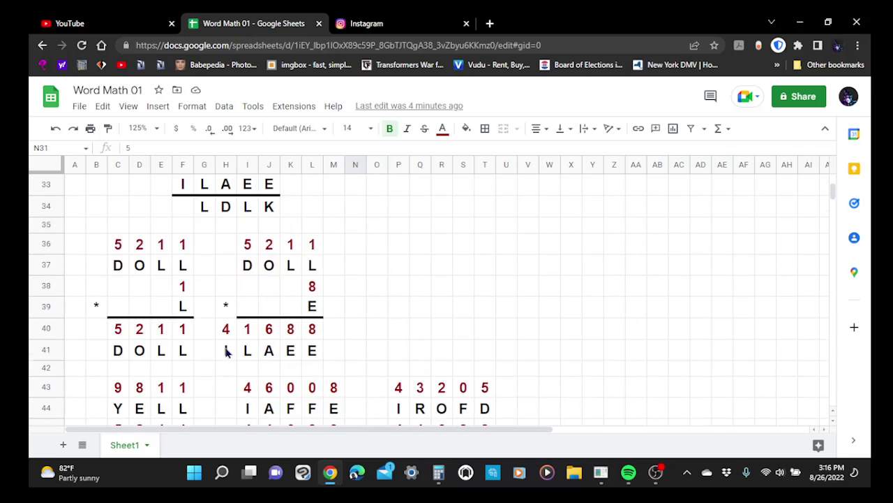
pyautogui.scroll(2, 225, 355)
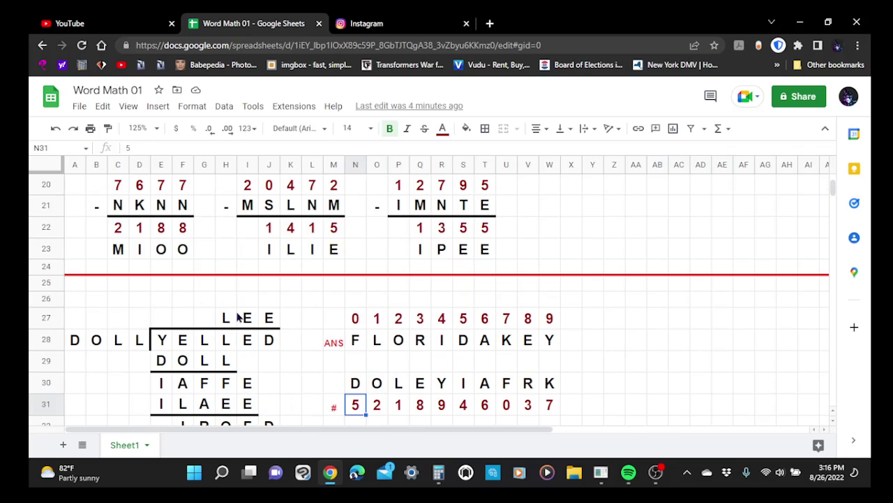
pyautogui.scroll(-4, 300, 342)
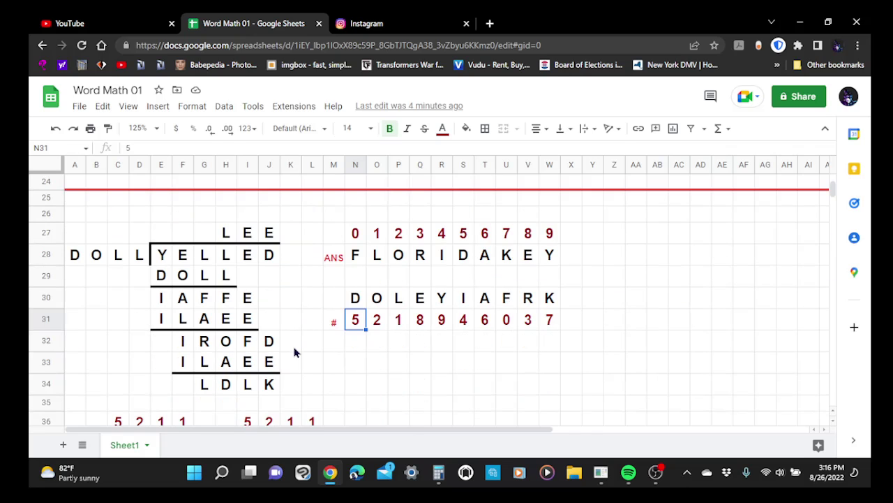
pyautogui.scroll(-5, 303, 342)
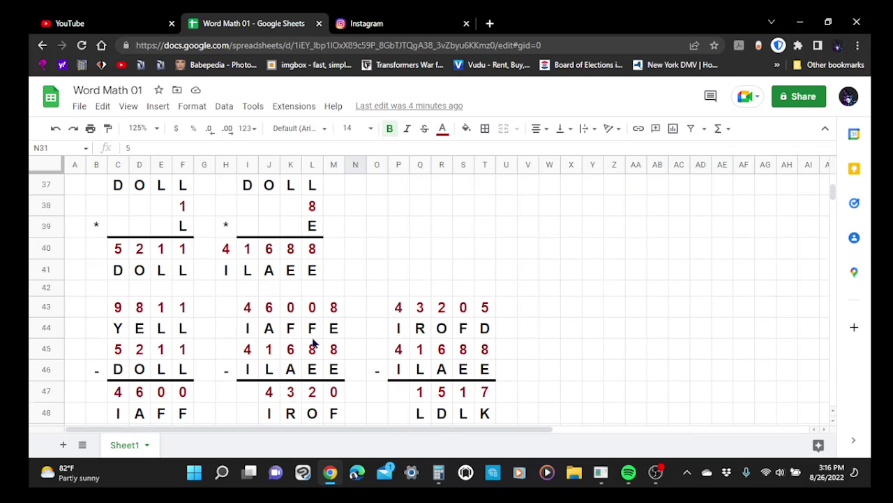
pyautogui.scroll(-2, 313, 342)
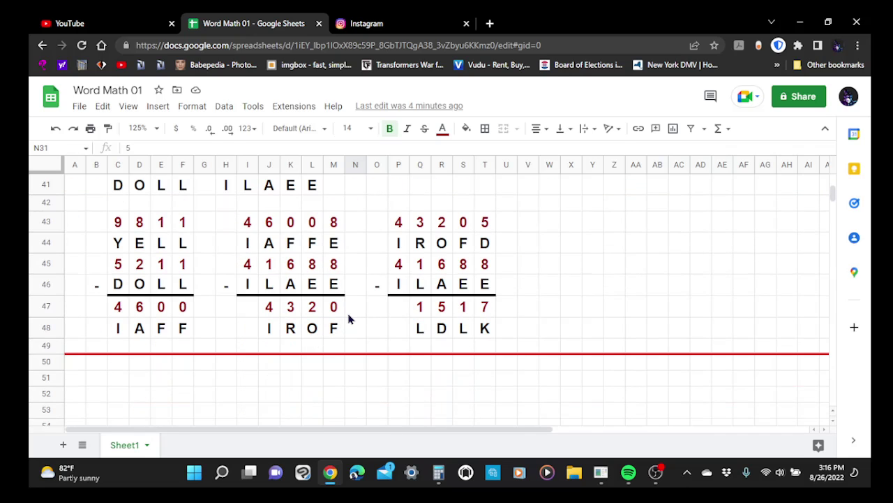
pyautogui.scroll(7, 350, 317)
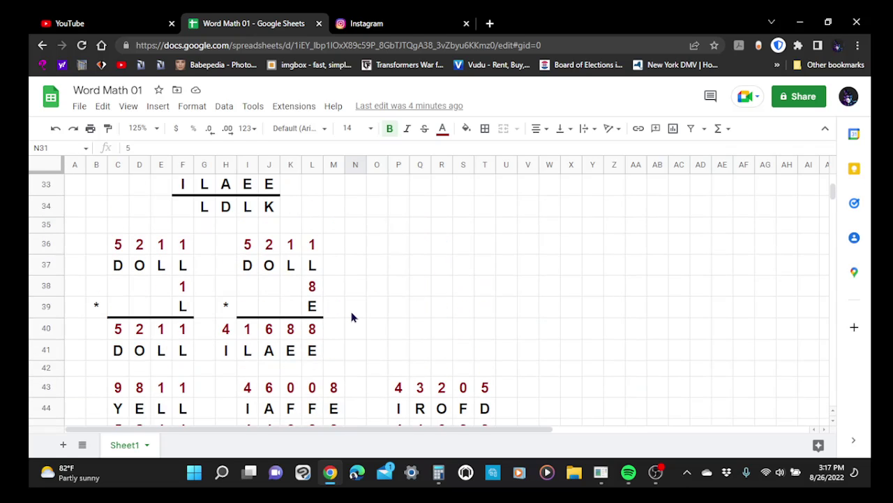
pyautogui.scroll(5, 352, 318)
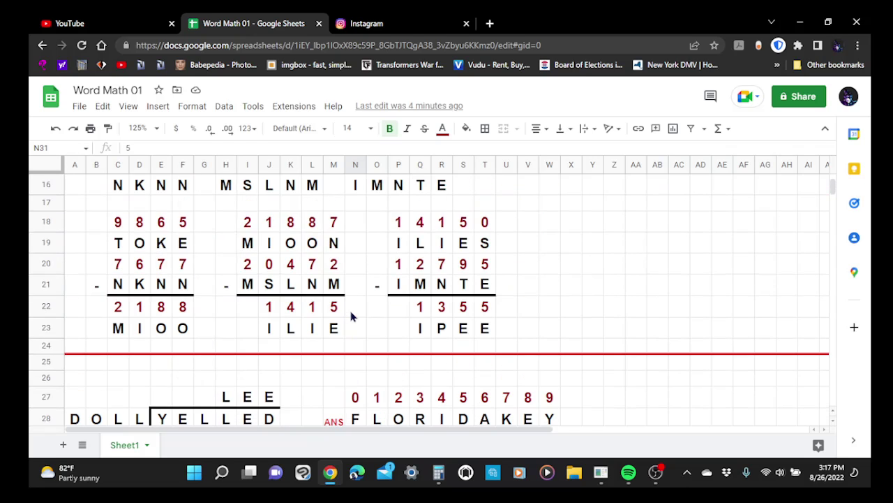